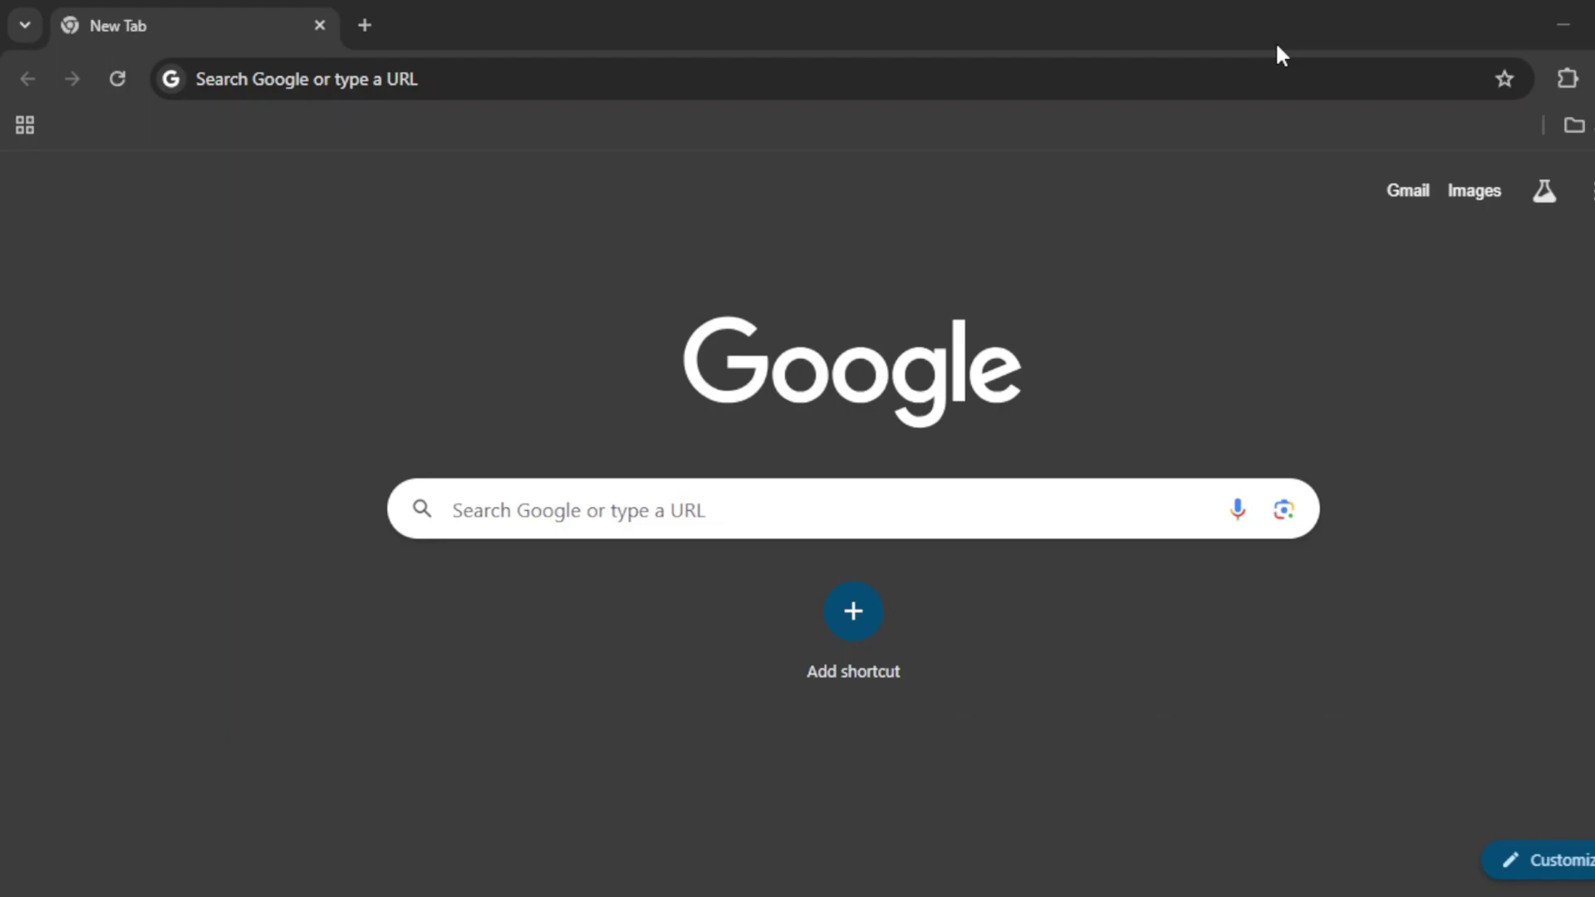
Step: Search Google for 'tensor art'
click(675, 81)
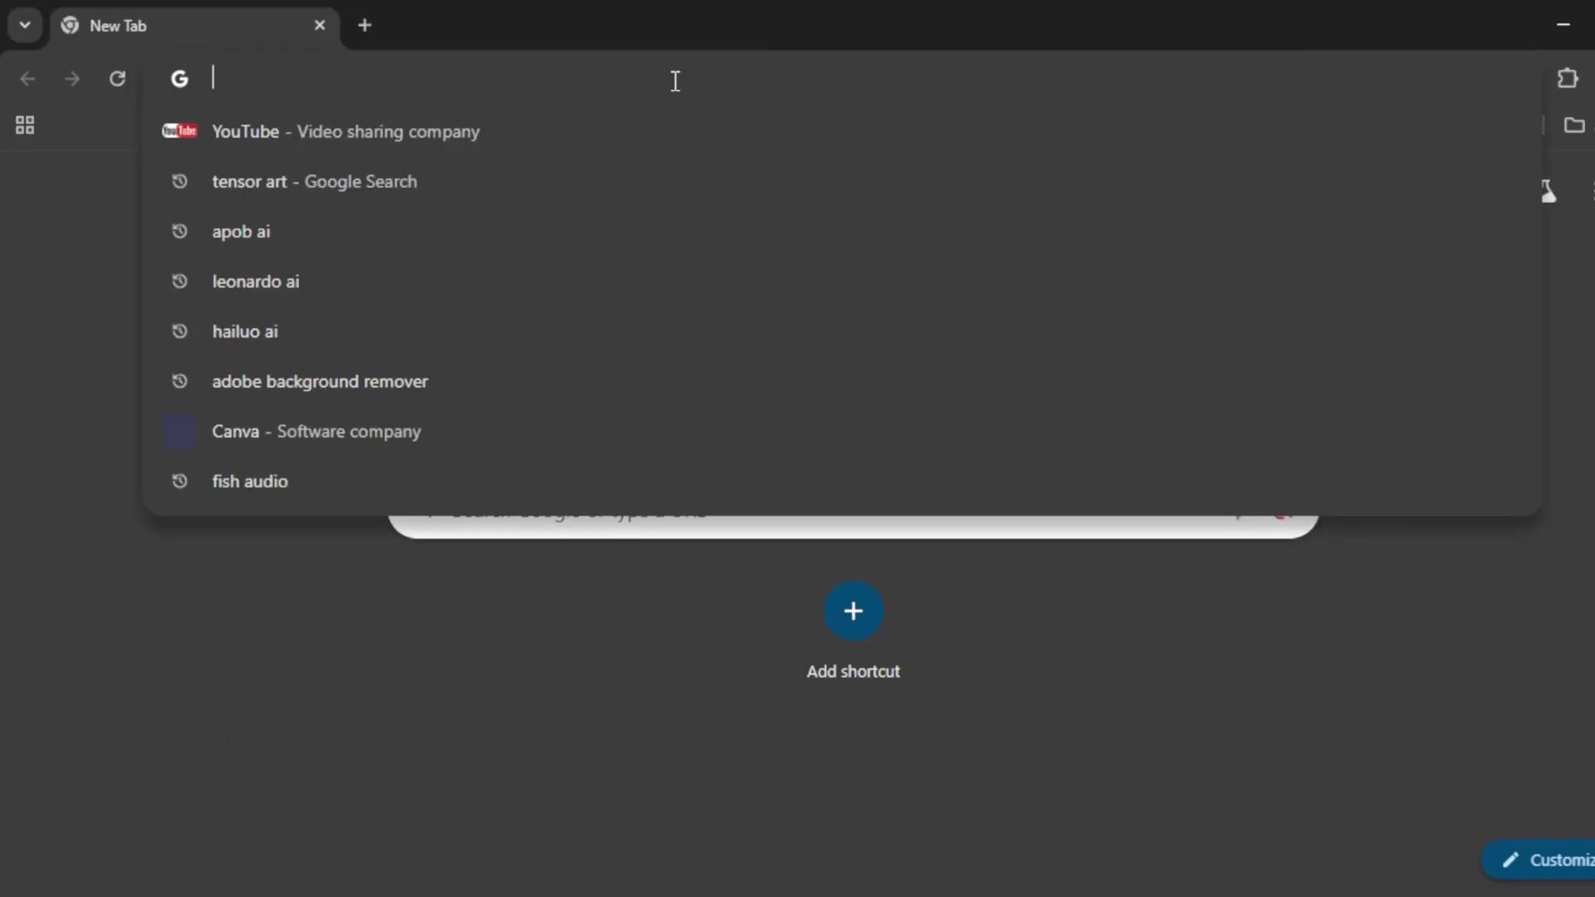
text(te)
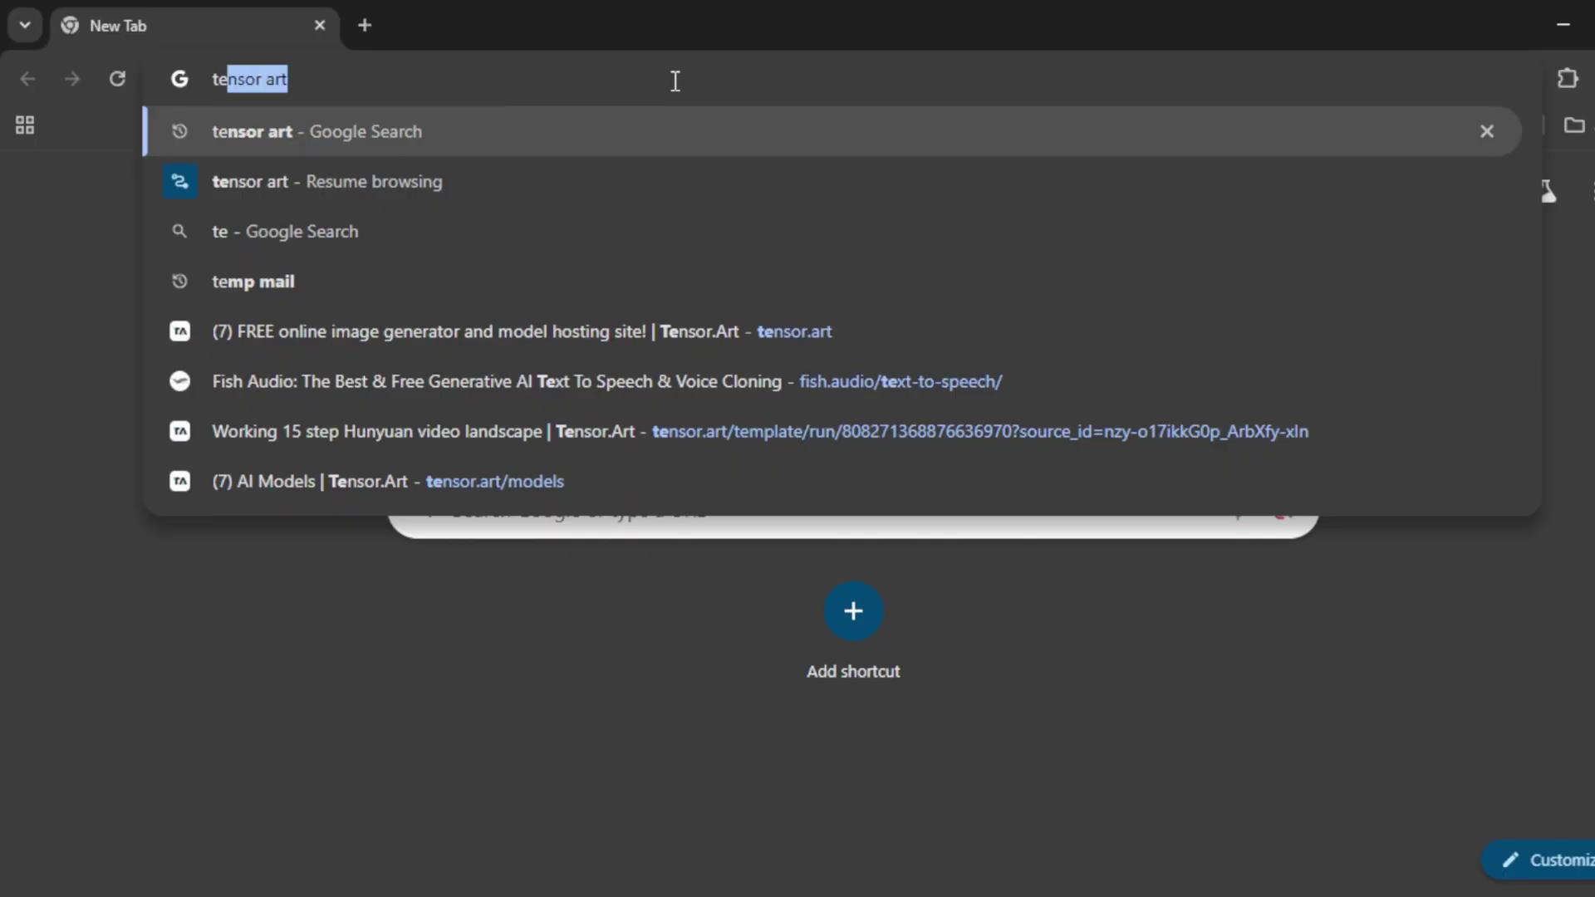
text(nsor art)
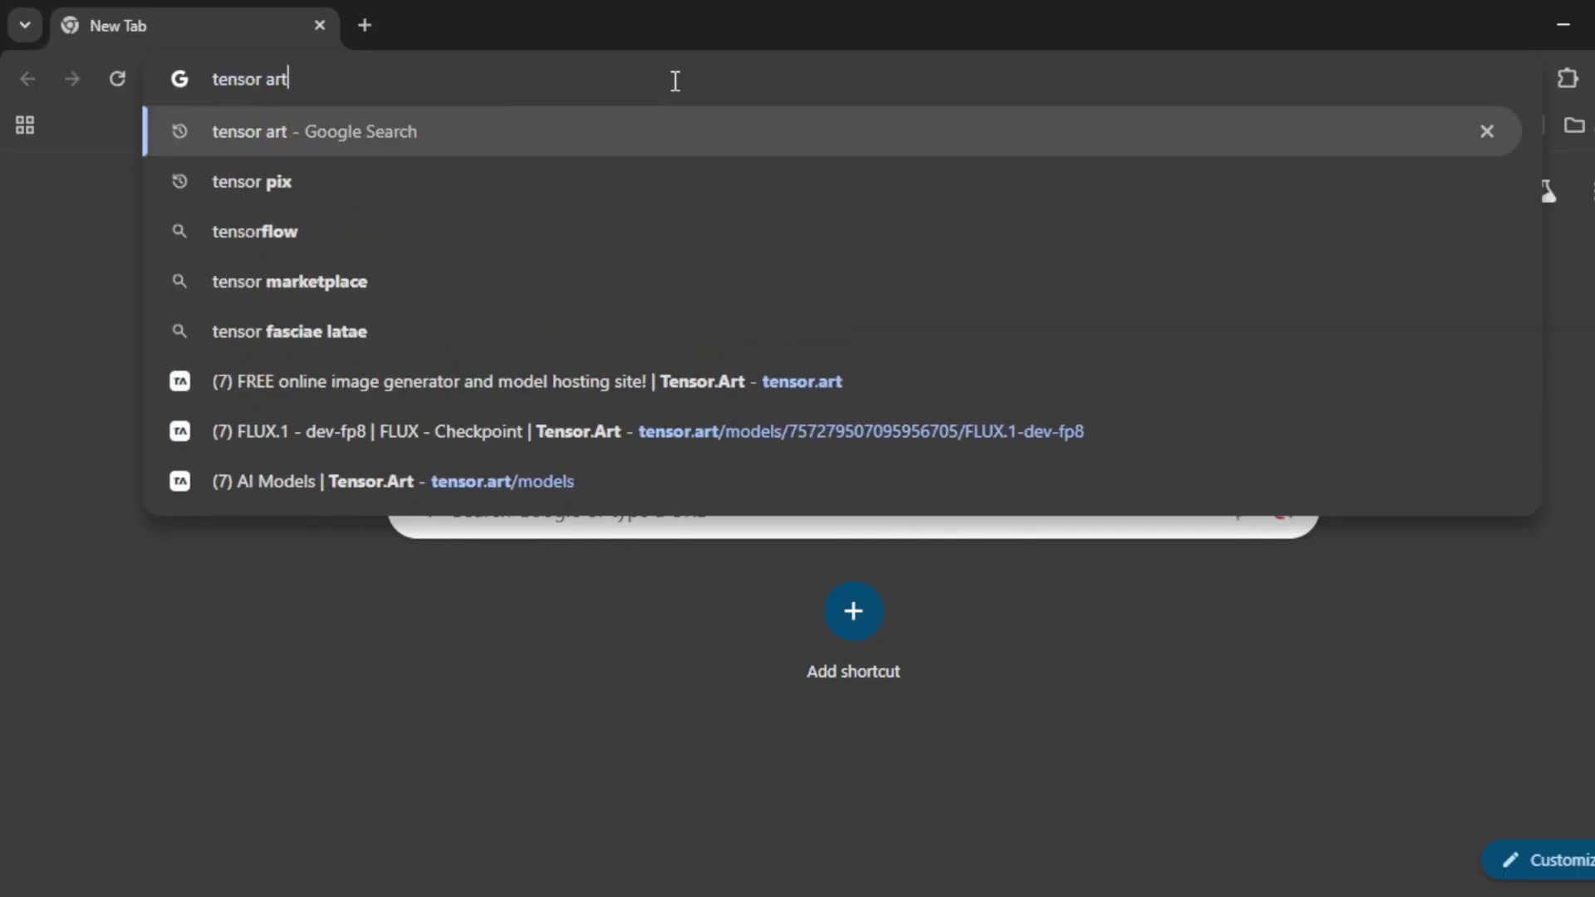
key(Return)
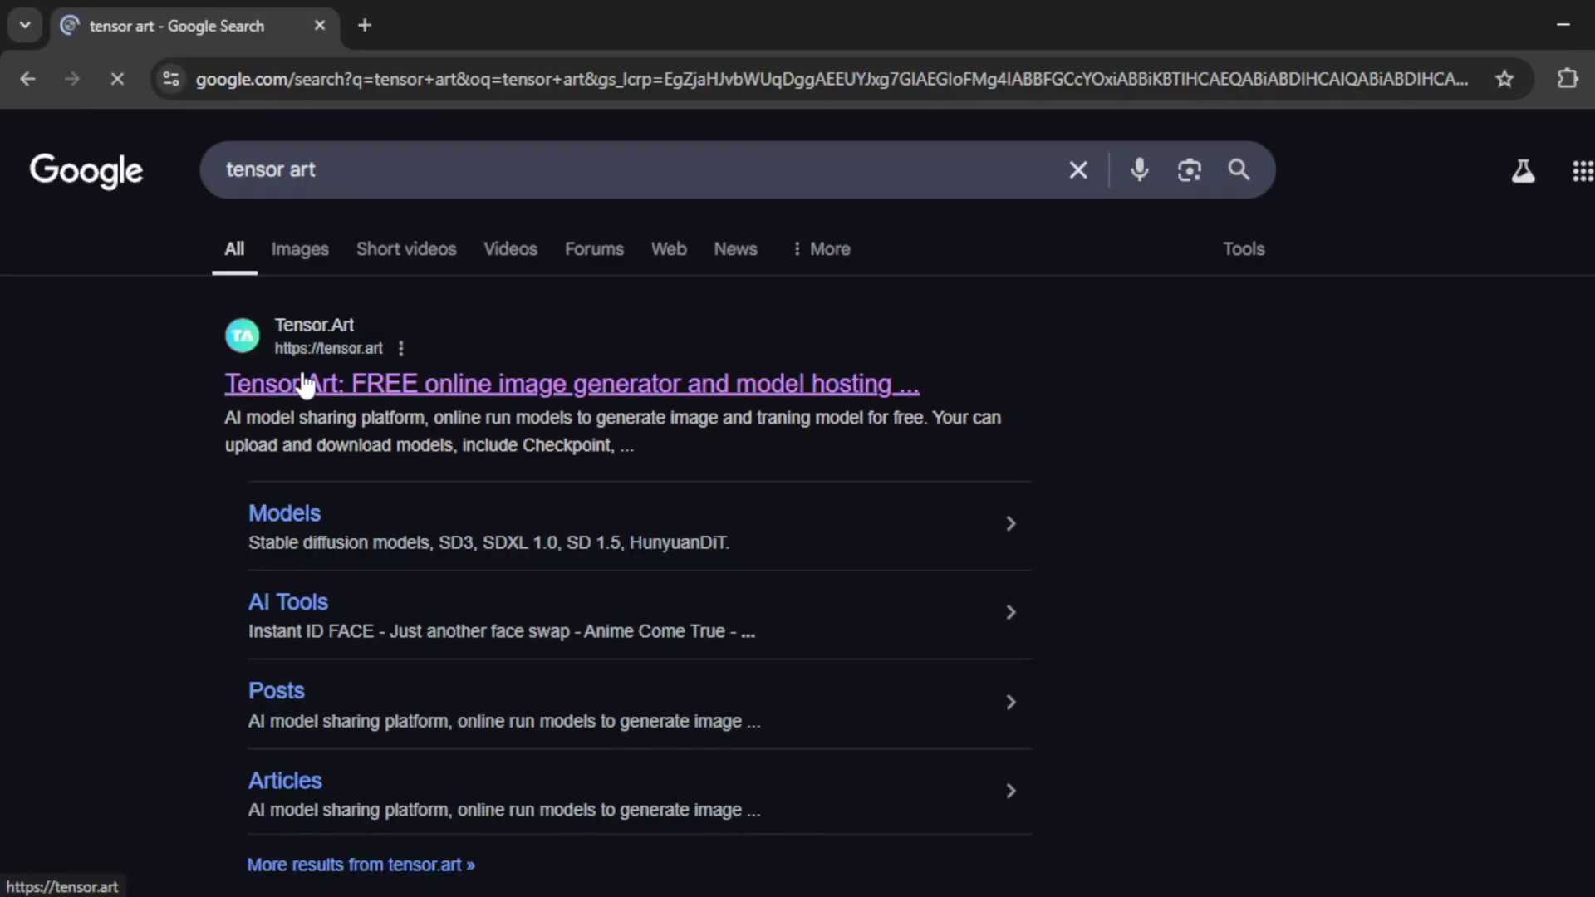
Step: Open the Tensor.Art website from the search results and browse its model listings
click(305, 384)
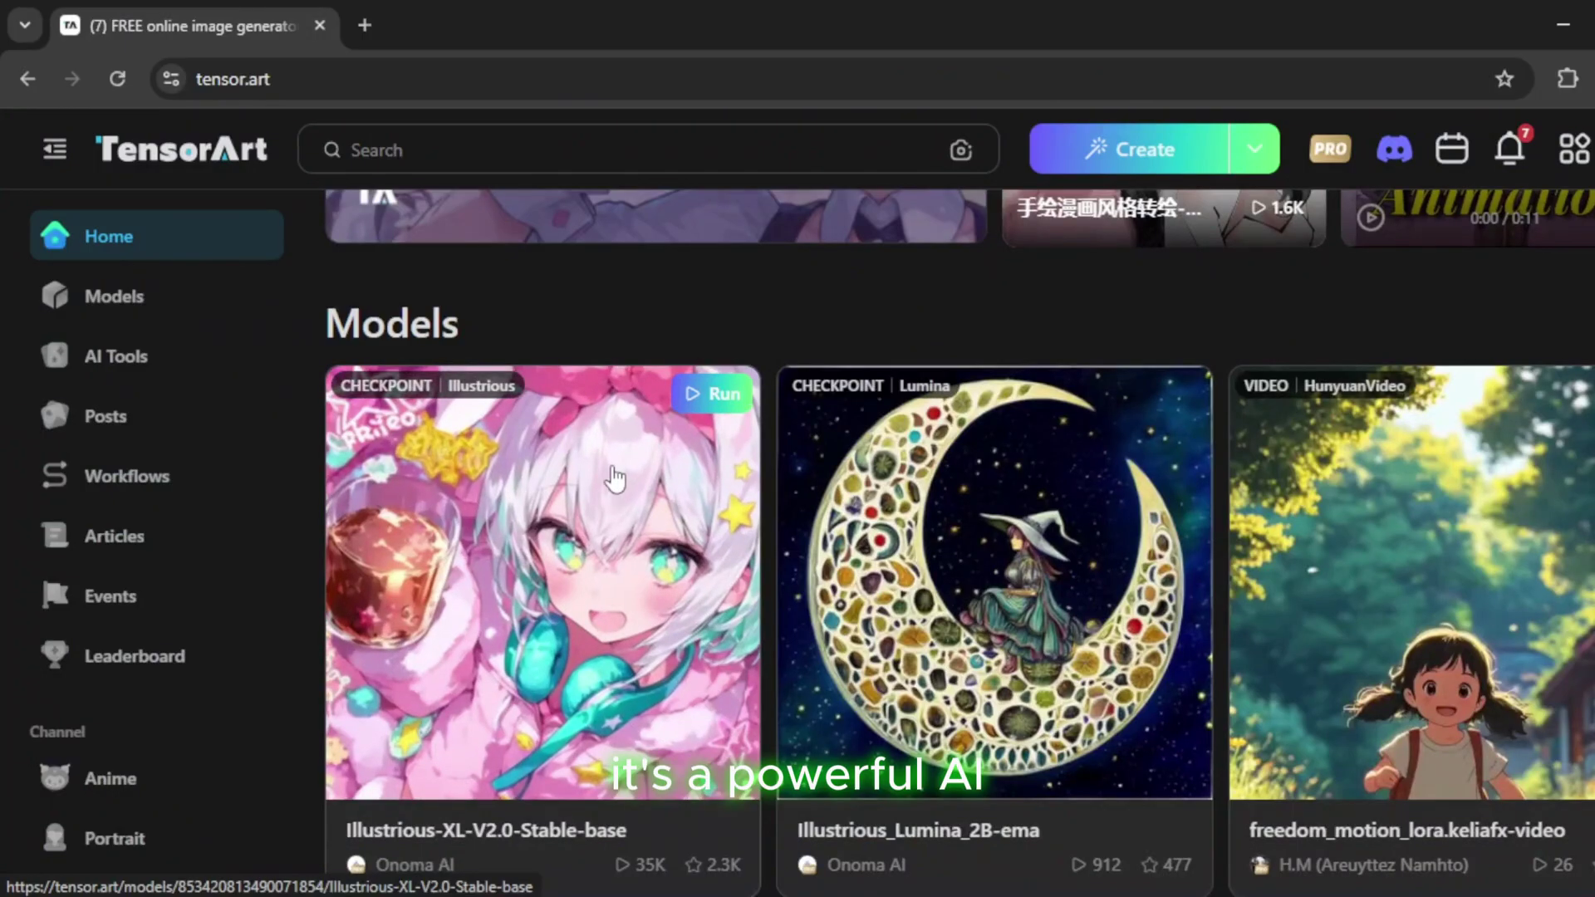
scroll(698, 548, up, 6)
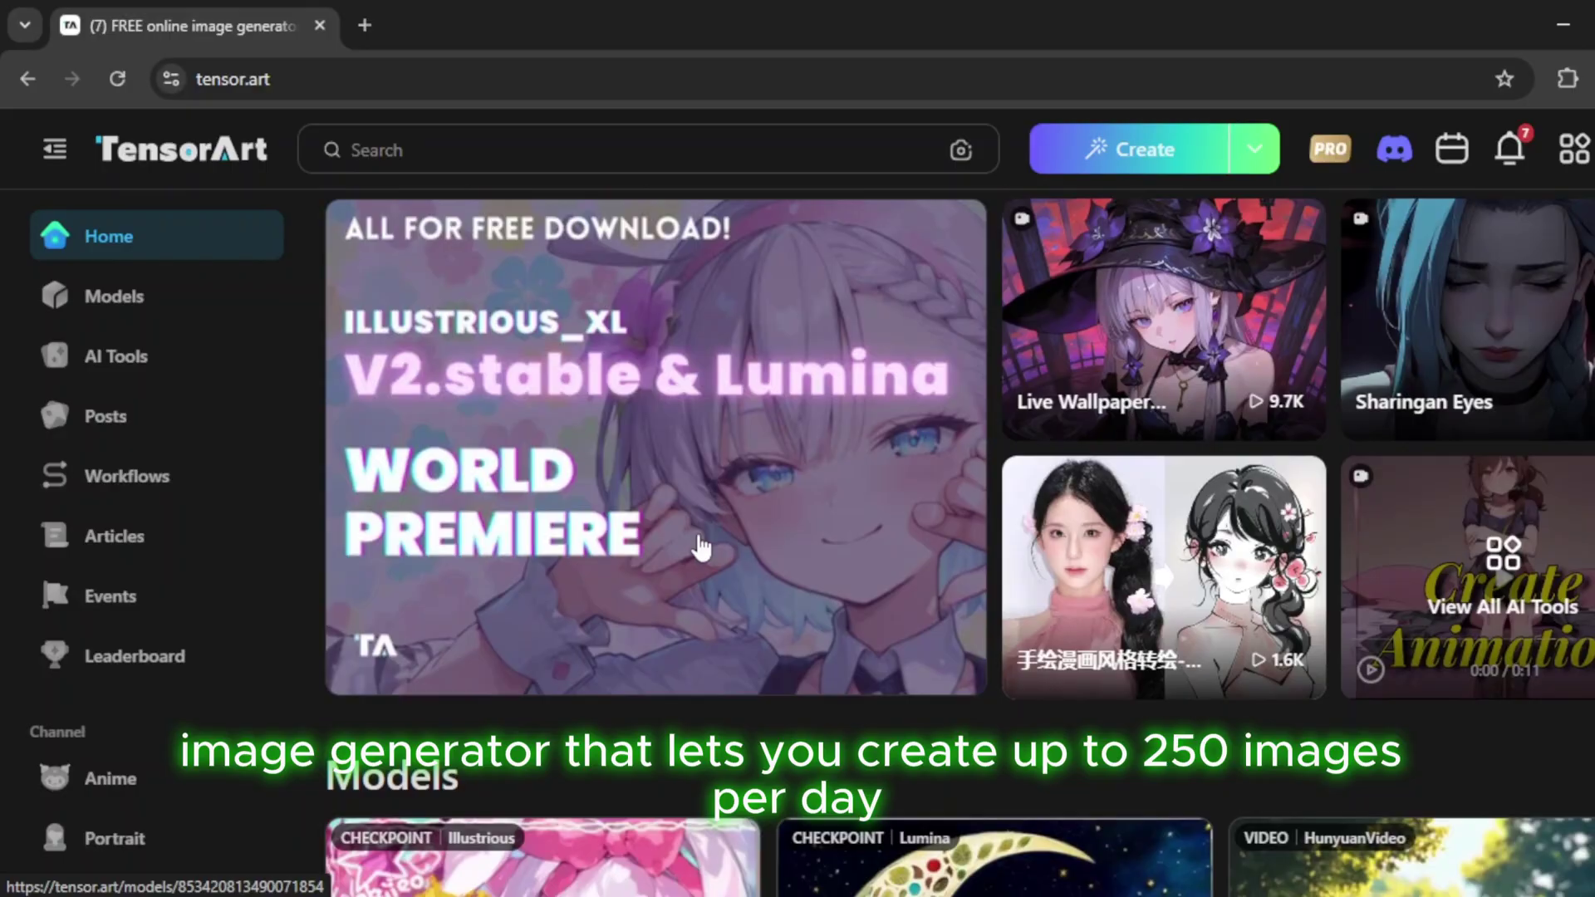
scroll(700, 548, down, 5)
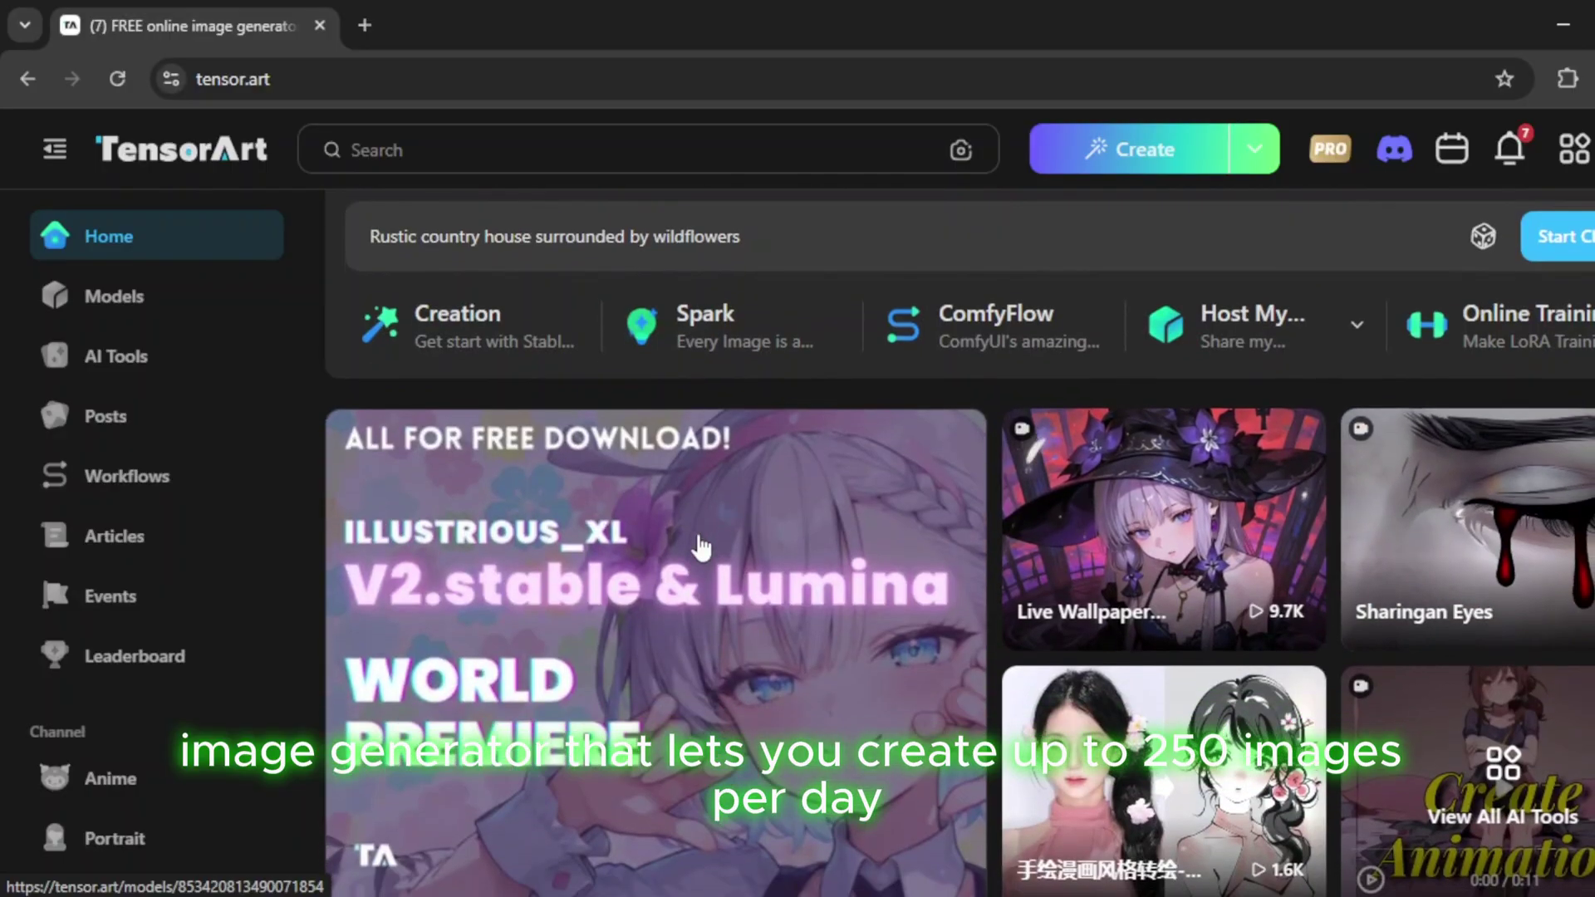
scroll(701, 549, down, 10)
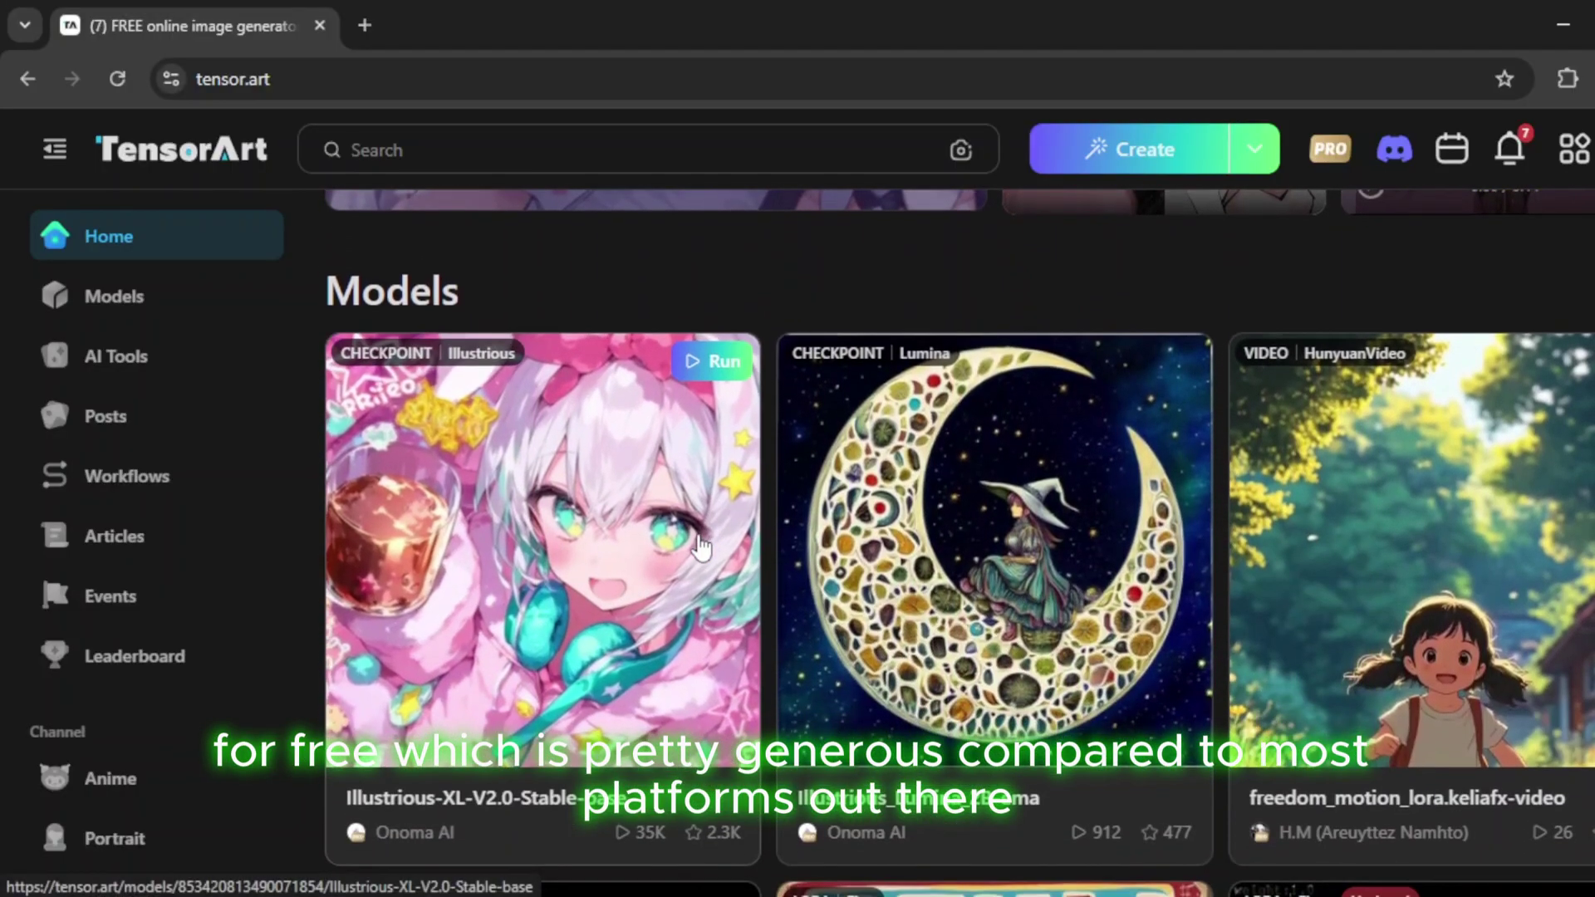
scroll(700, 548, down, 7)
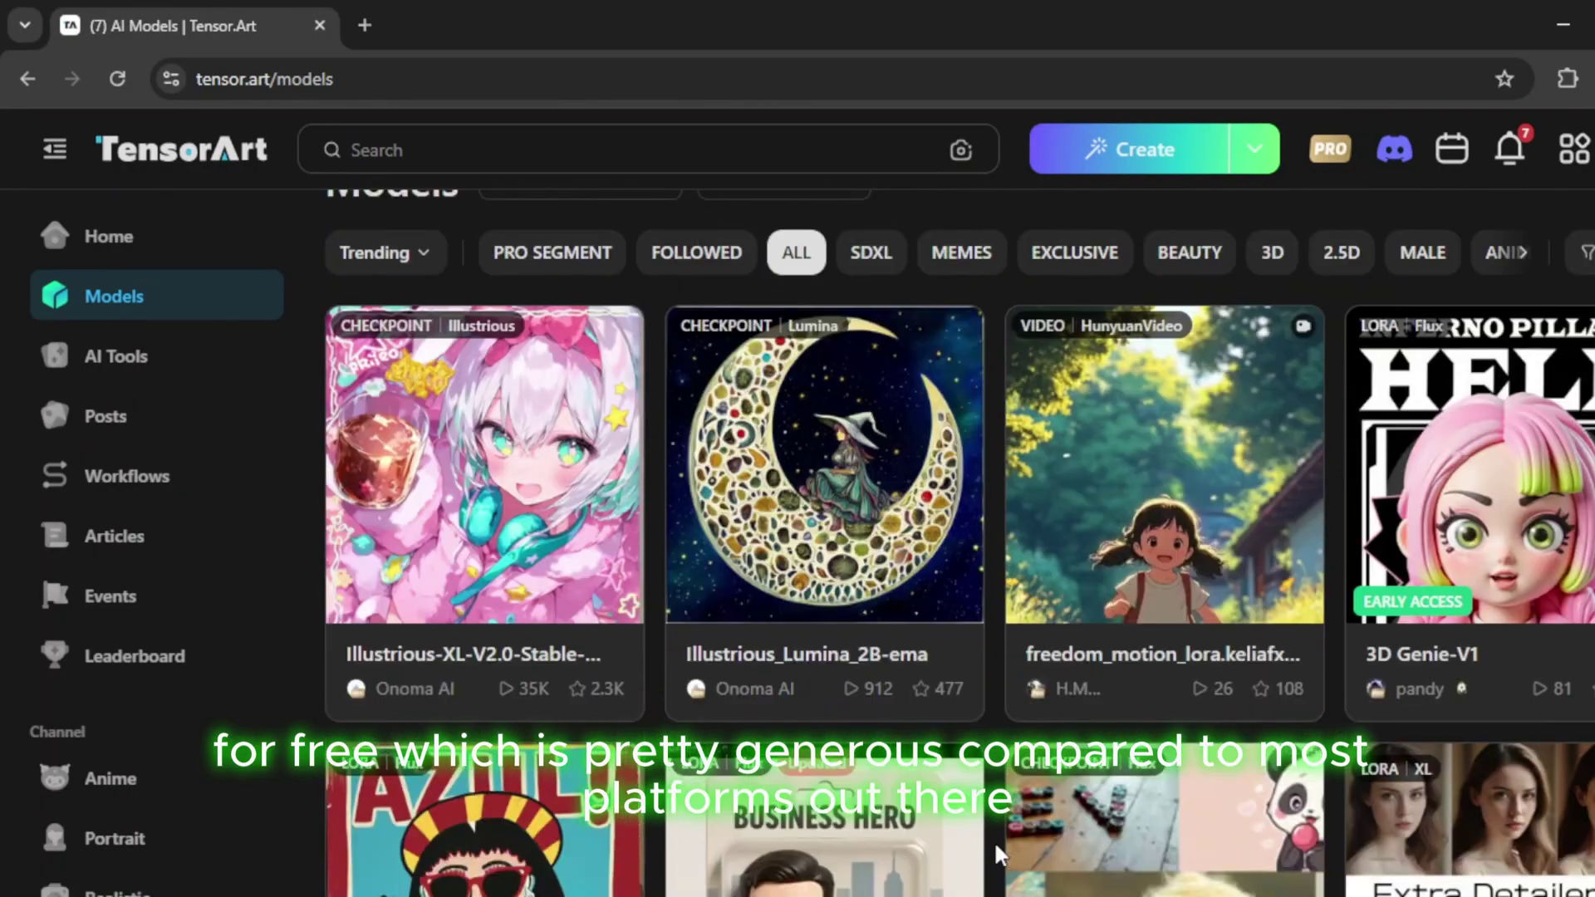
scroll(997, 853, down, 2)
Step: Open the FLUX.1-dev-fp8 checkpoint model page
mouse_move(1248, 494)
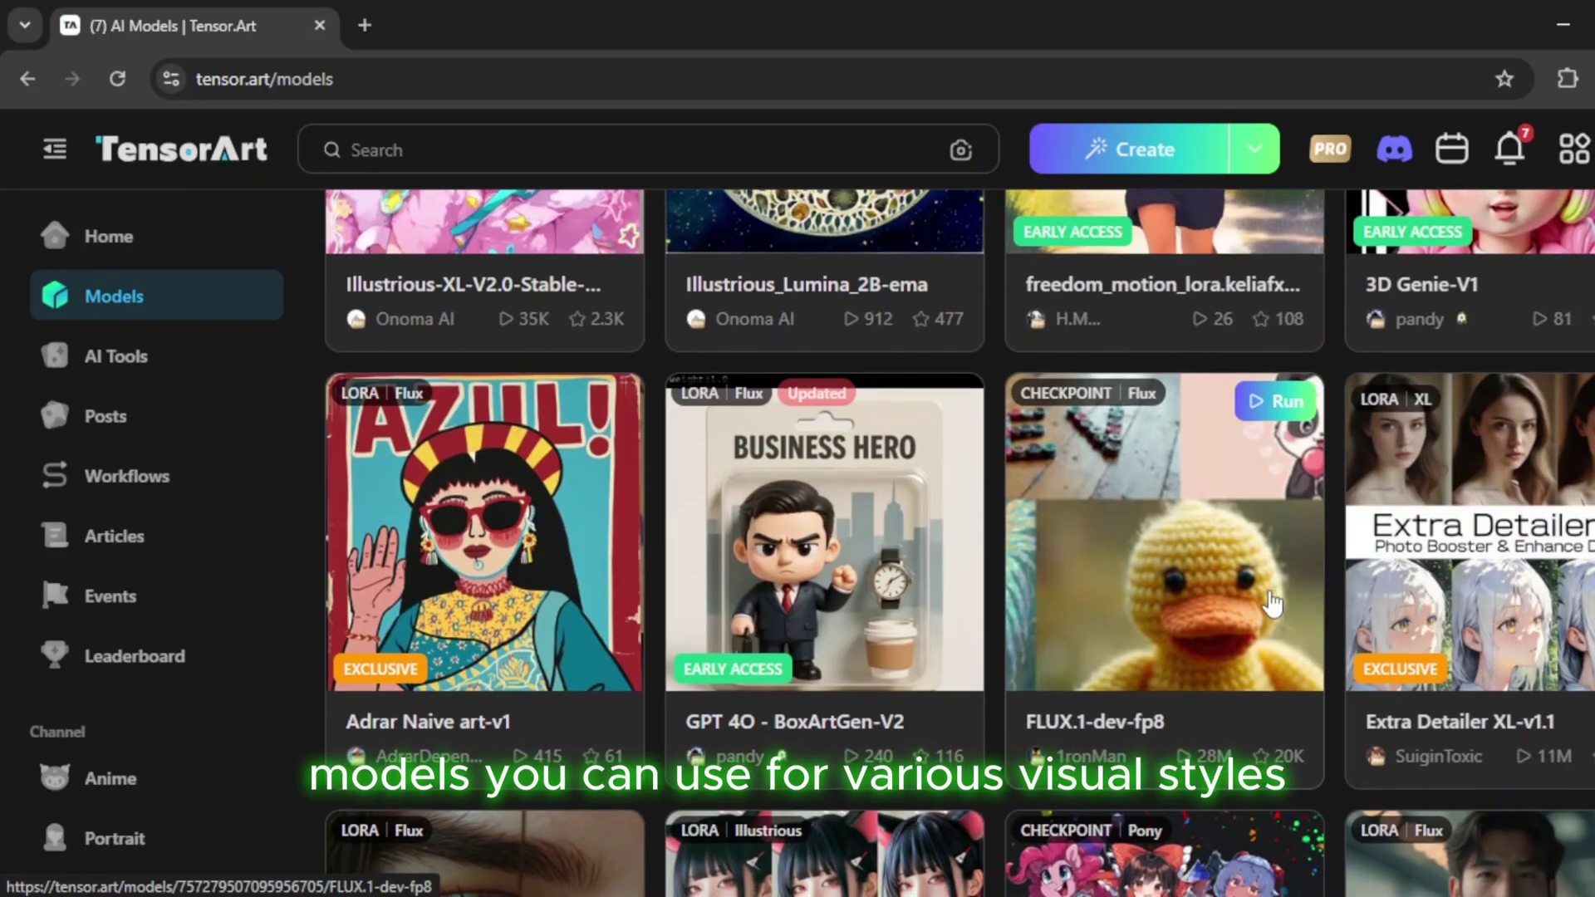
scroll(1273, 604, down, 1)
scroll(1272, 604, down, 2)
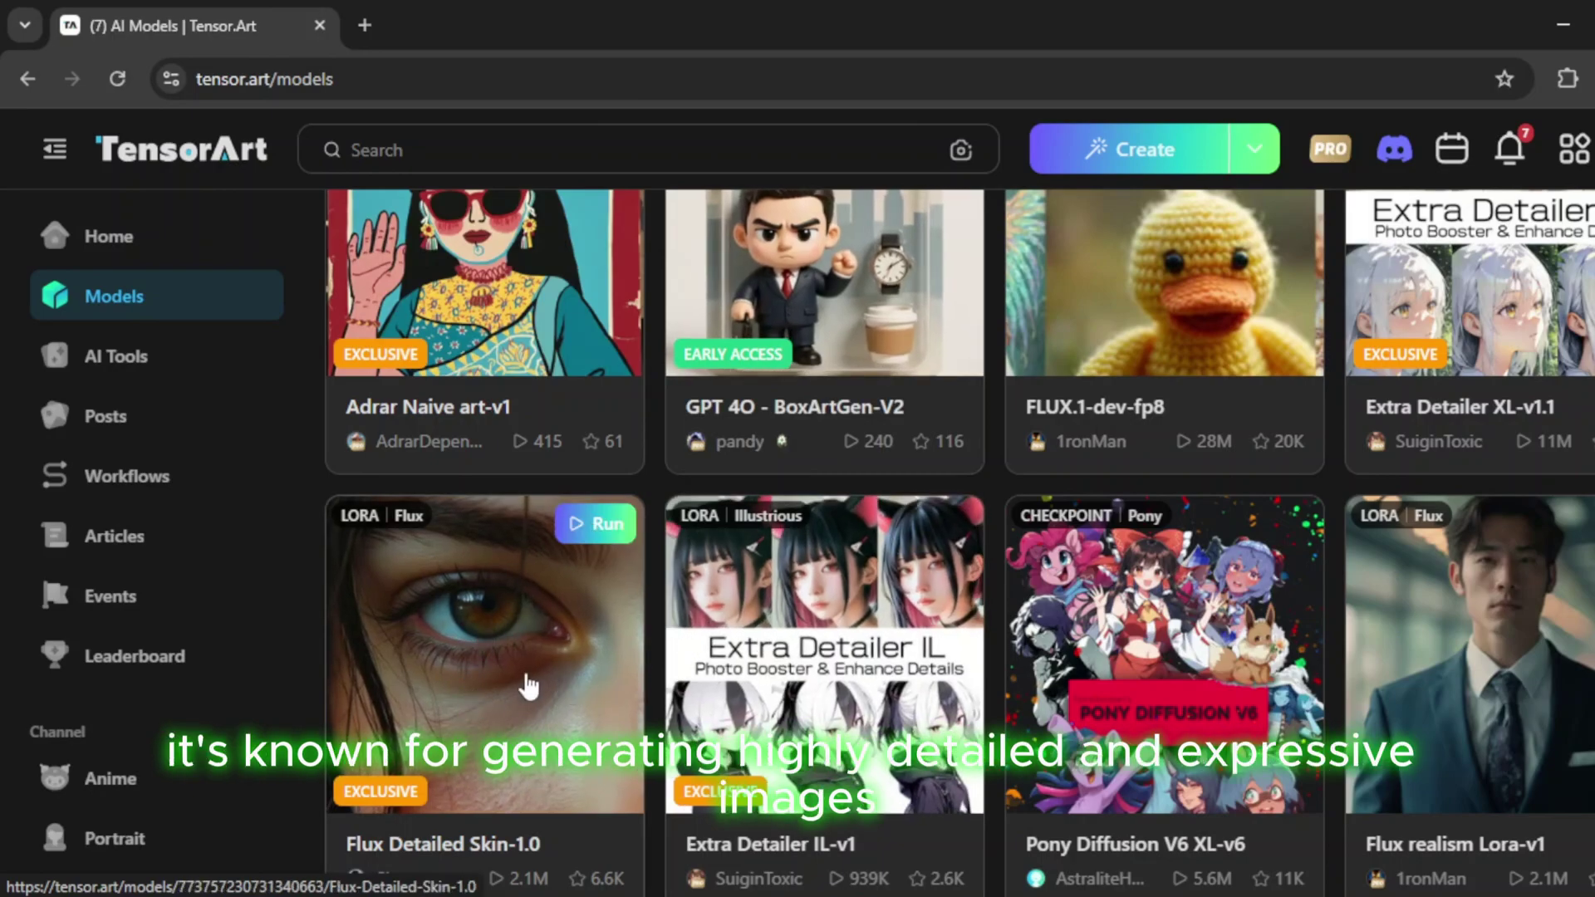
scroll(540, 760, down, 1)
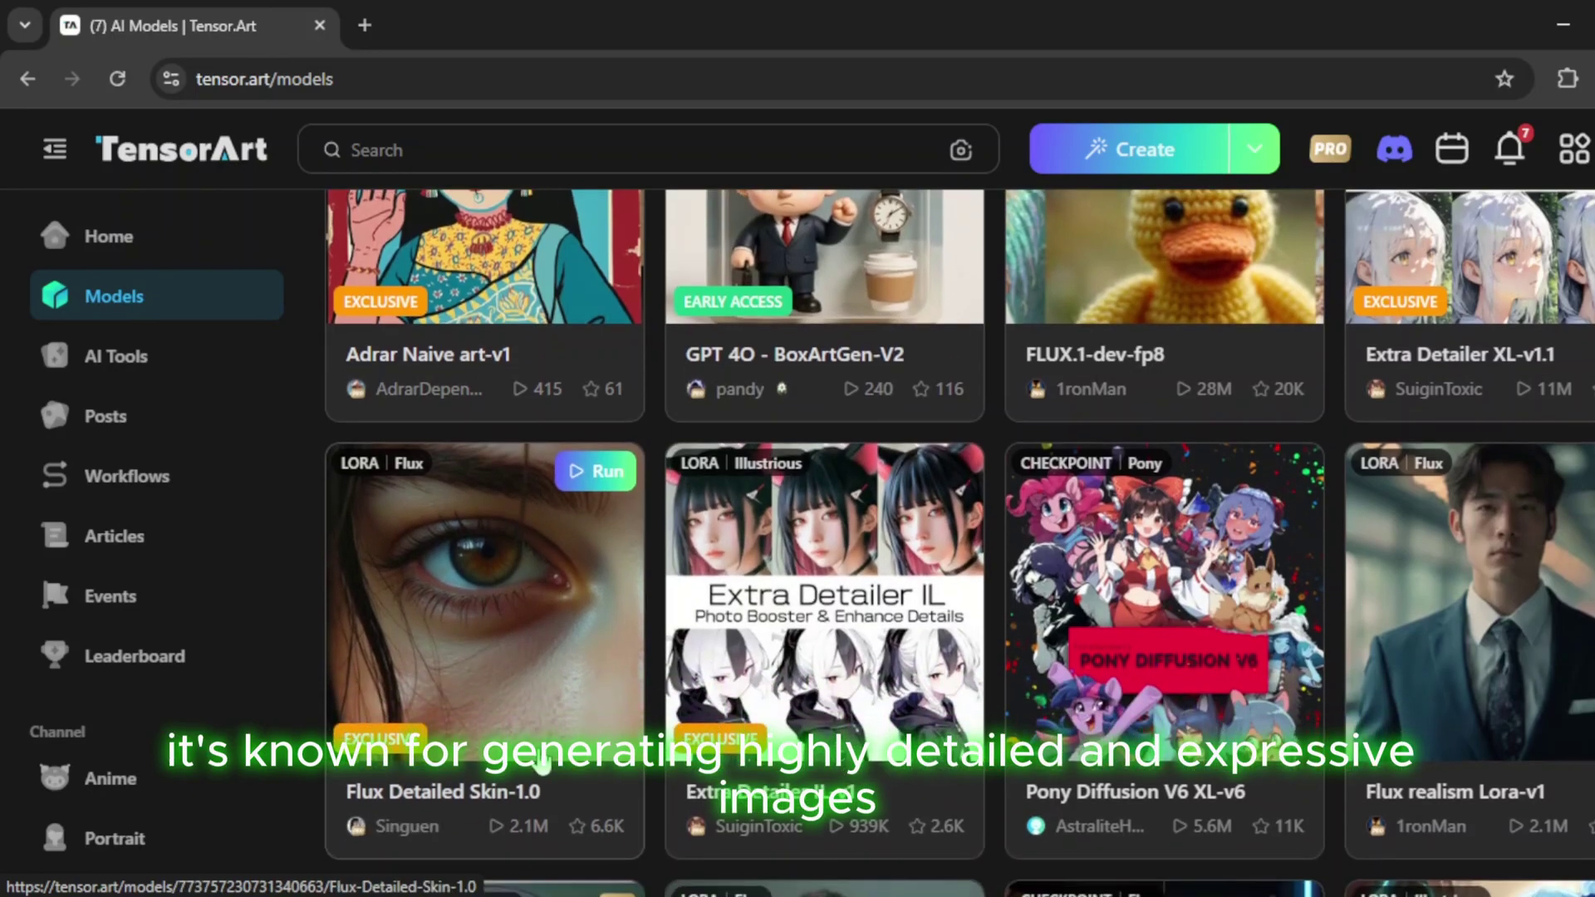
scroll(573, 613, up, 1)
scroll(573, 613, up, 3)
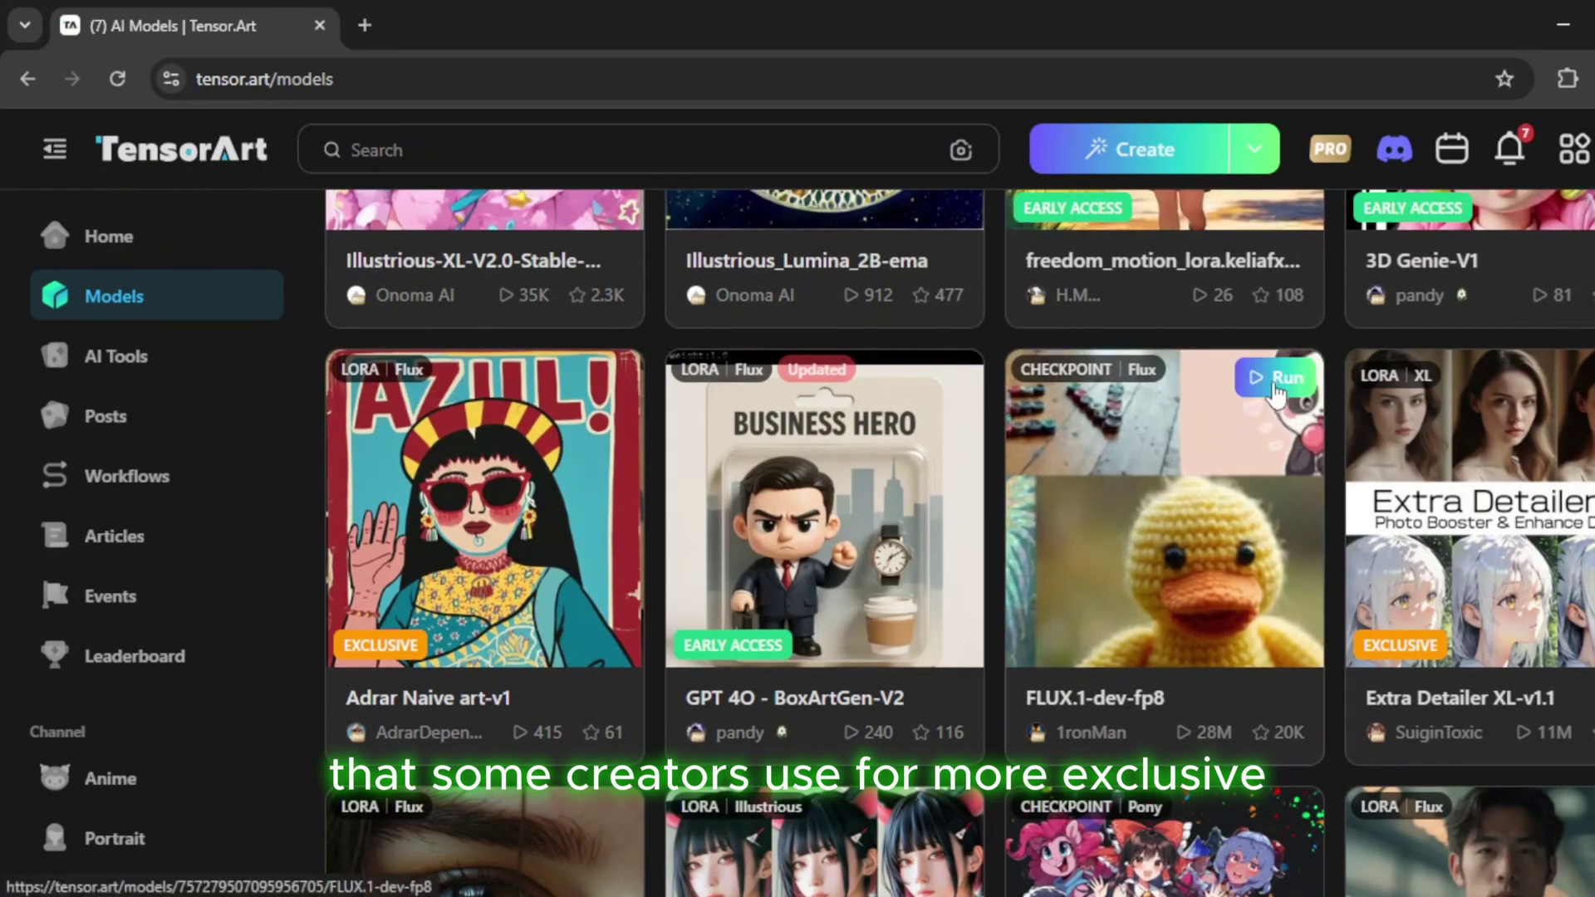
click(1275, 388)
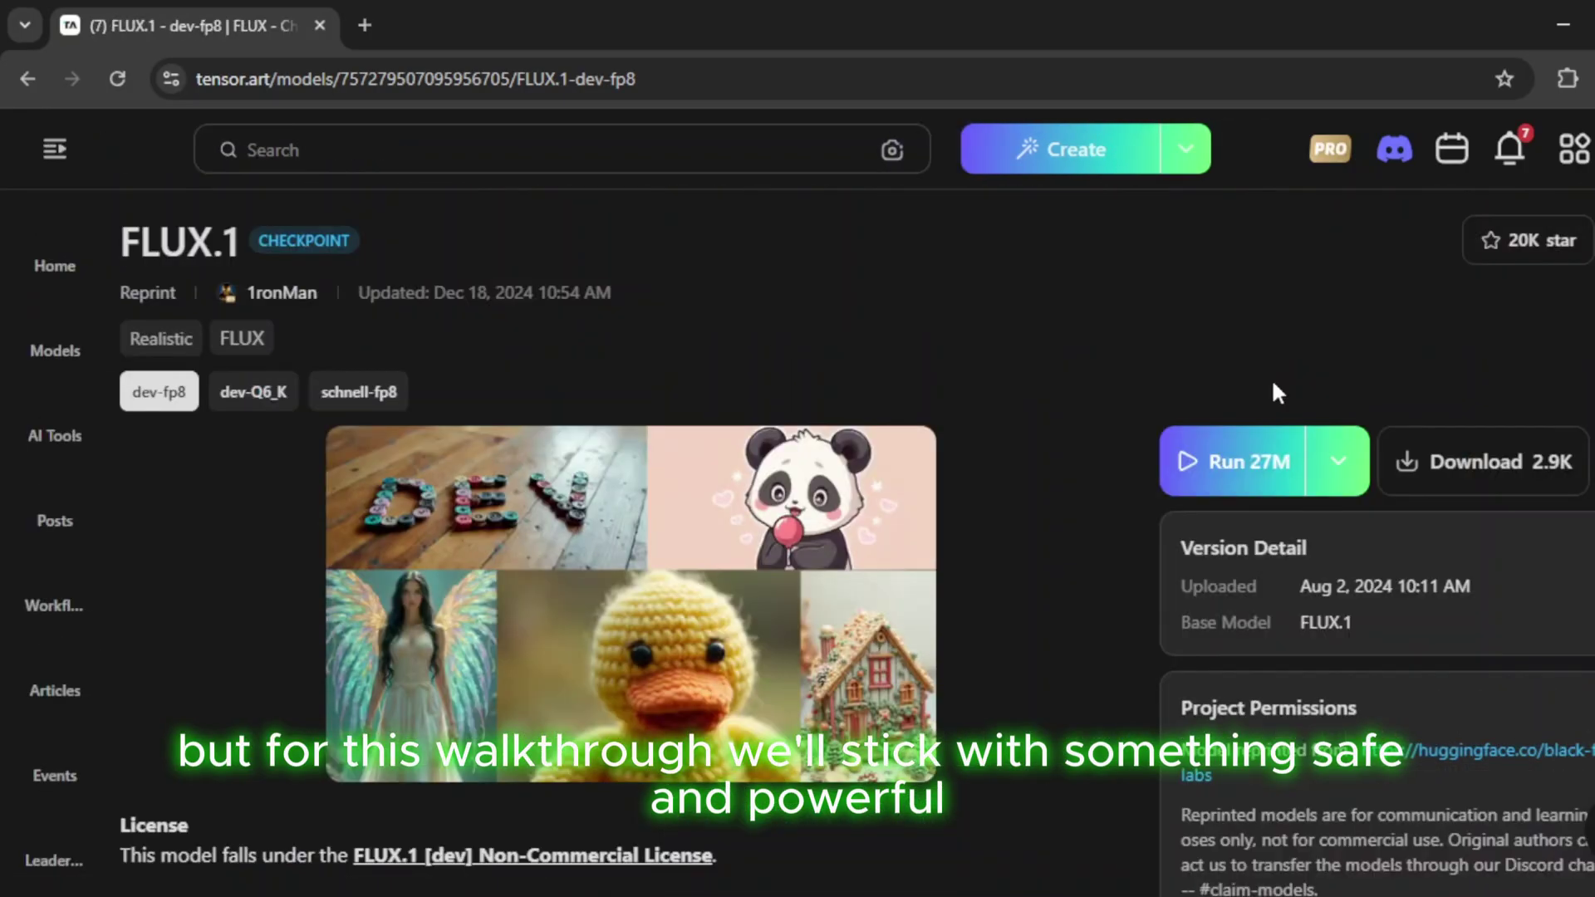
Step: In FLUX.1 dev-fp8 Text2Img with the Euler sampler, replace the prompt with 'a young woman wearing a casual gym attire with'
click(1238, 463)
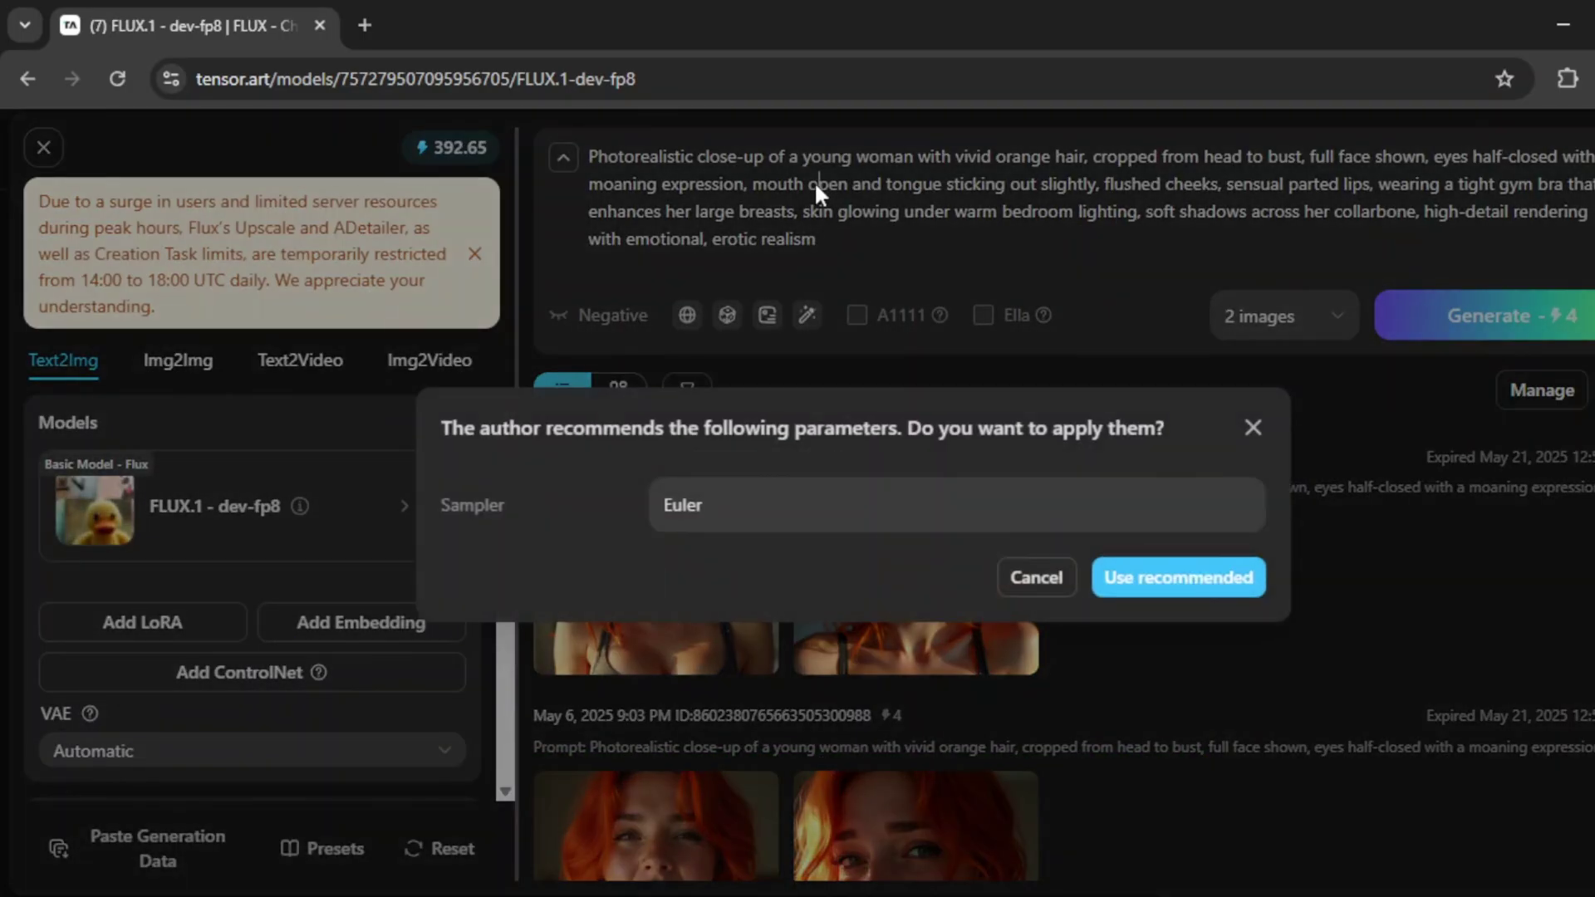
triple_click(814, 181)
key(BackSpace)
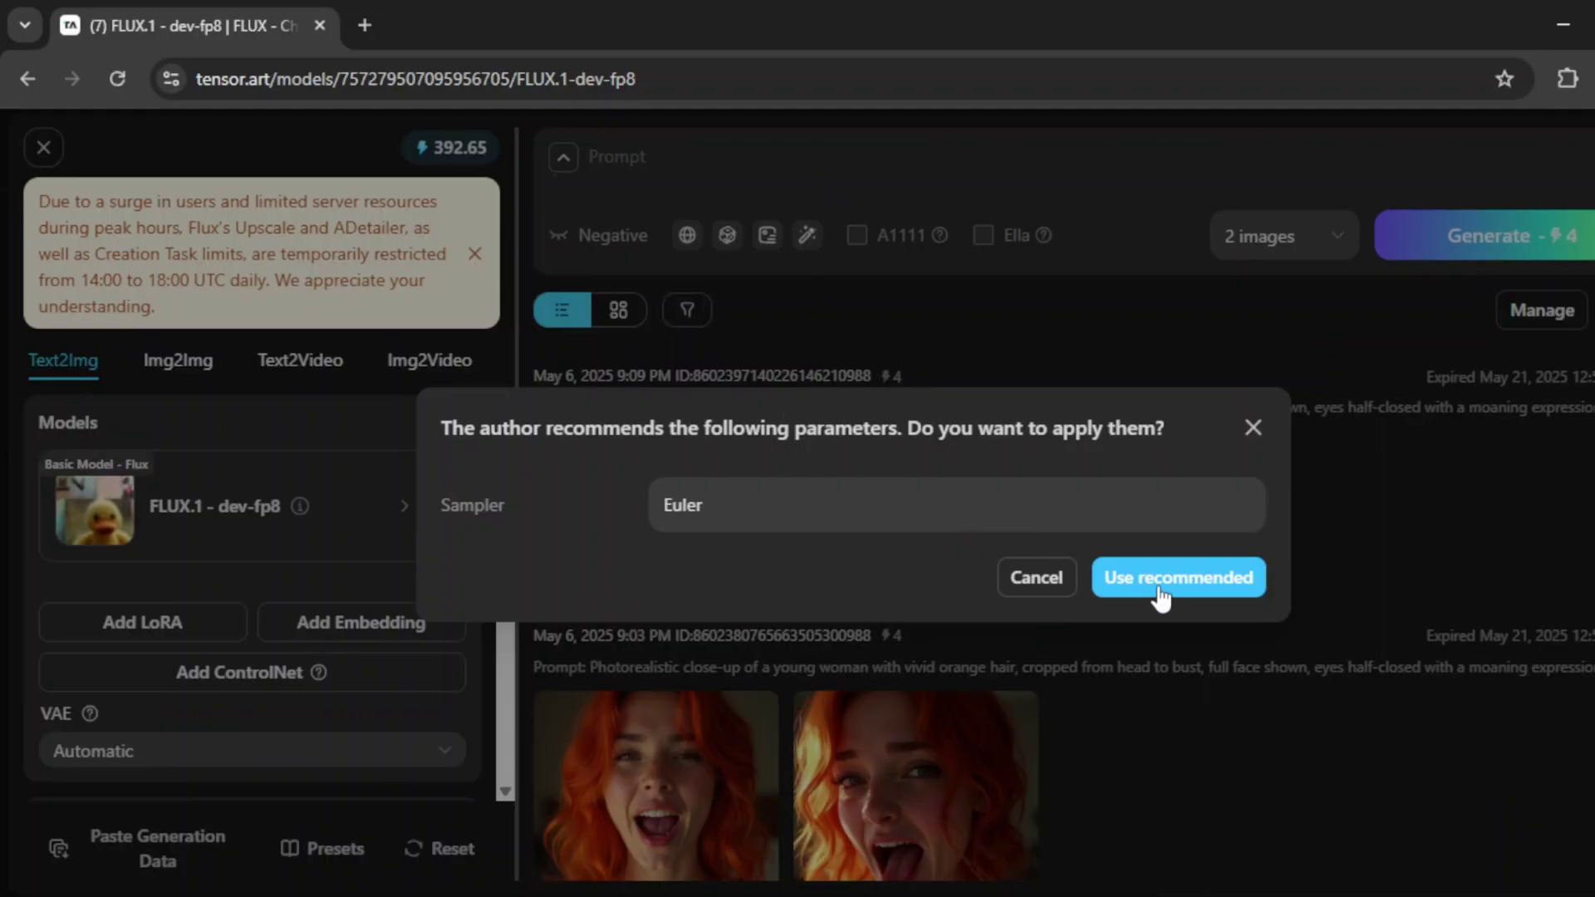
click(1159, 586)
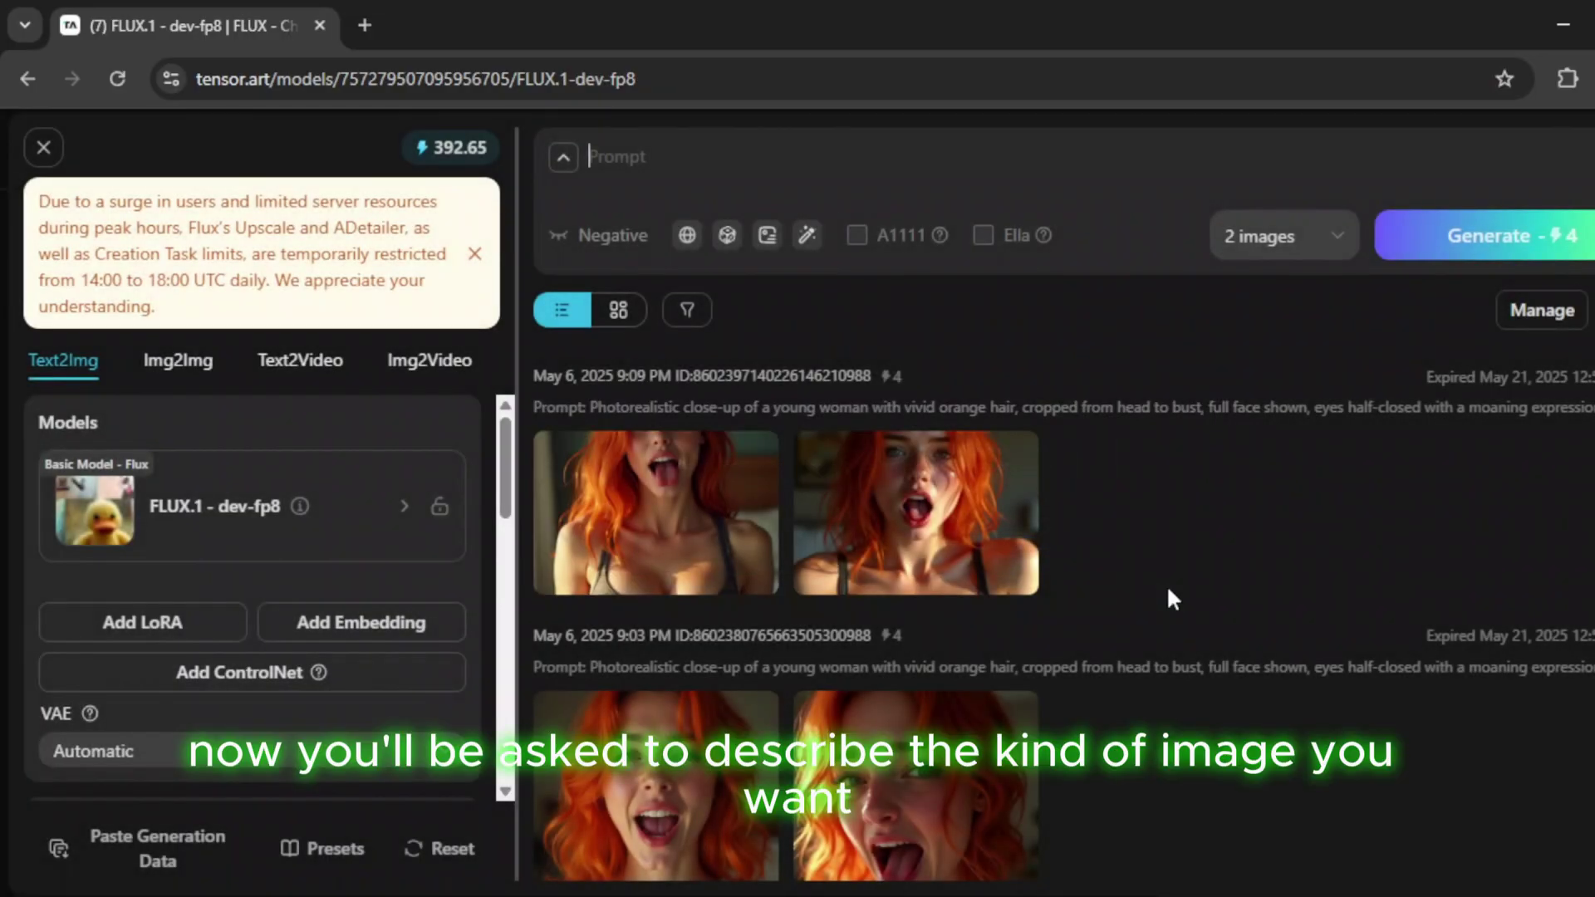
text(a)
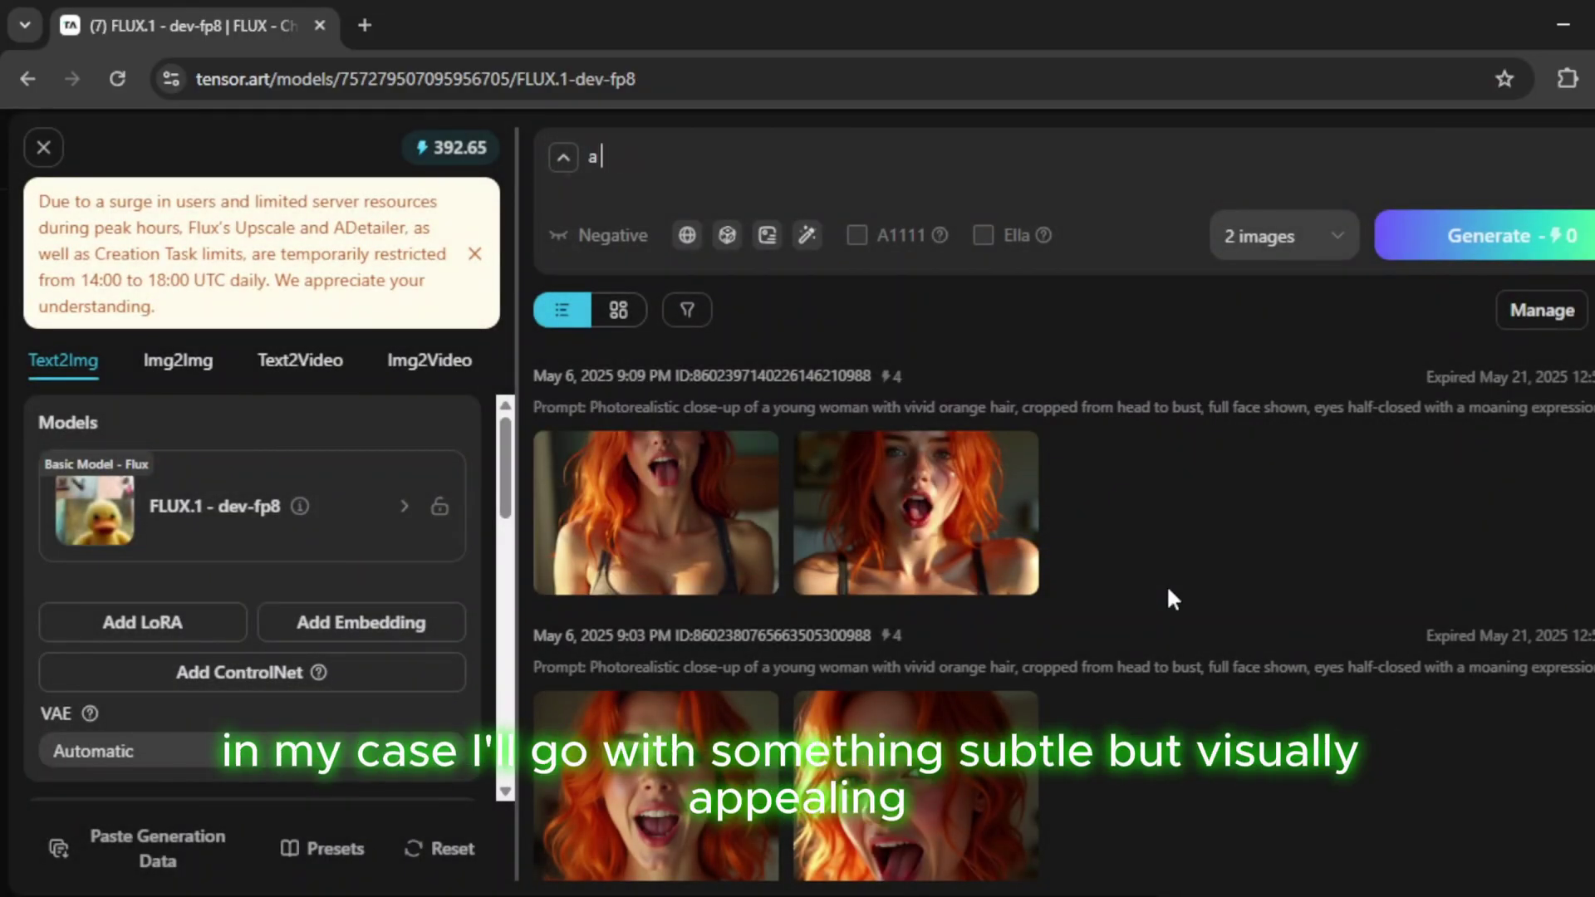
text( young wo)
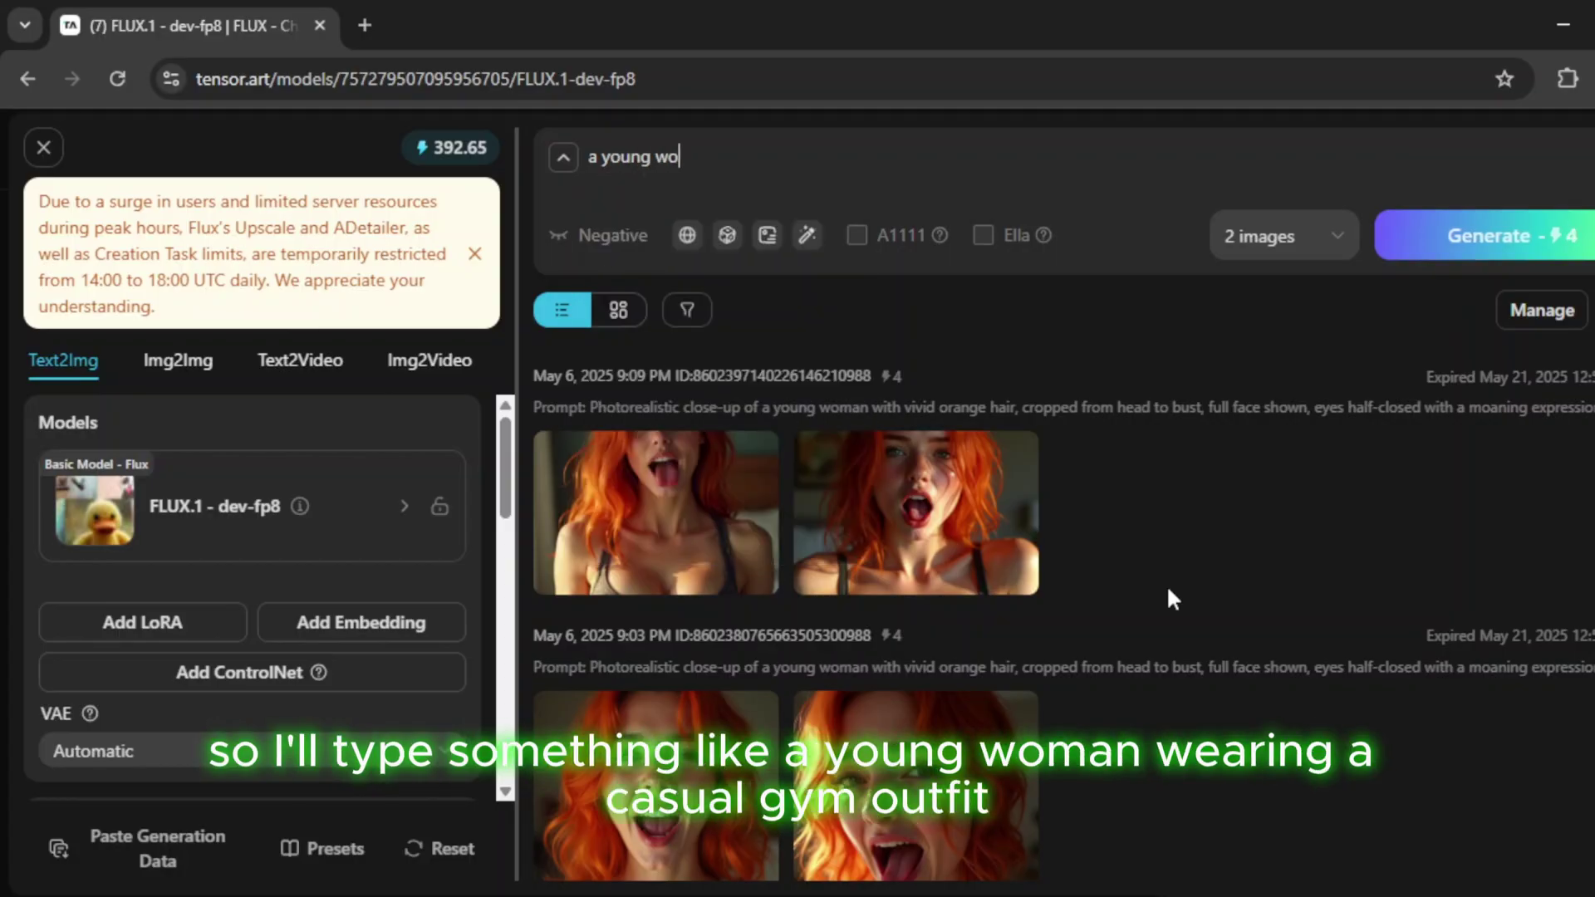
text(man wearing a )
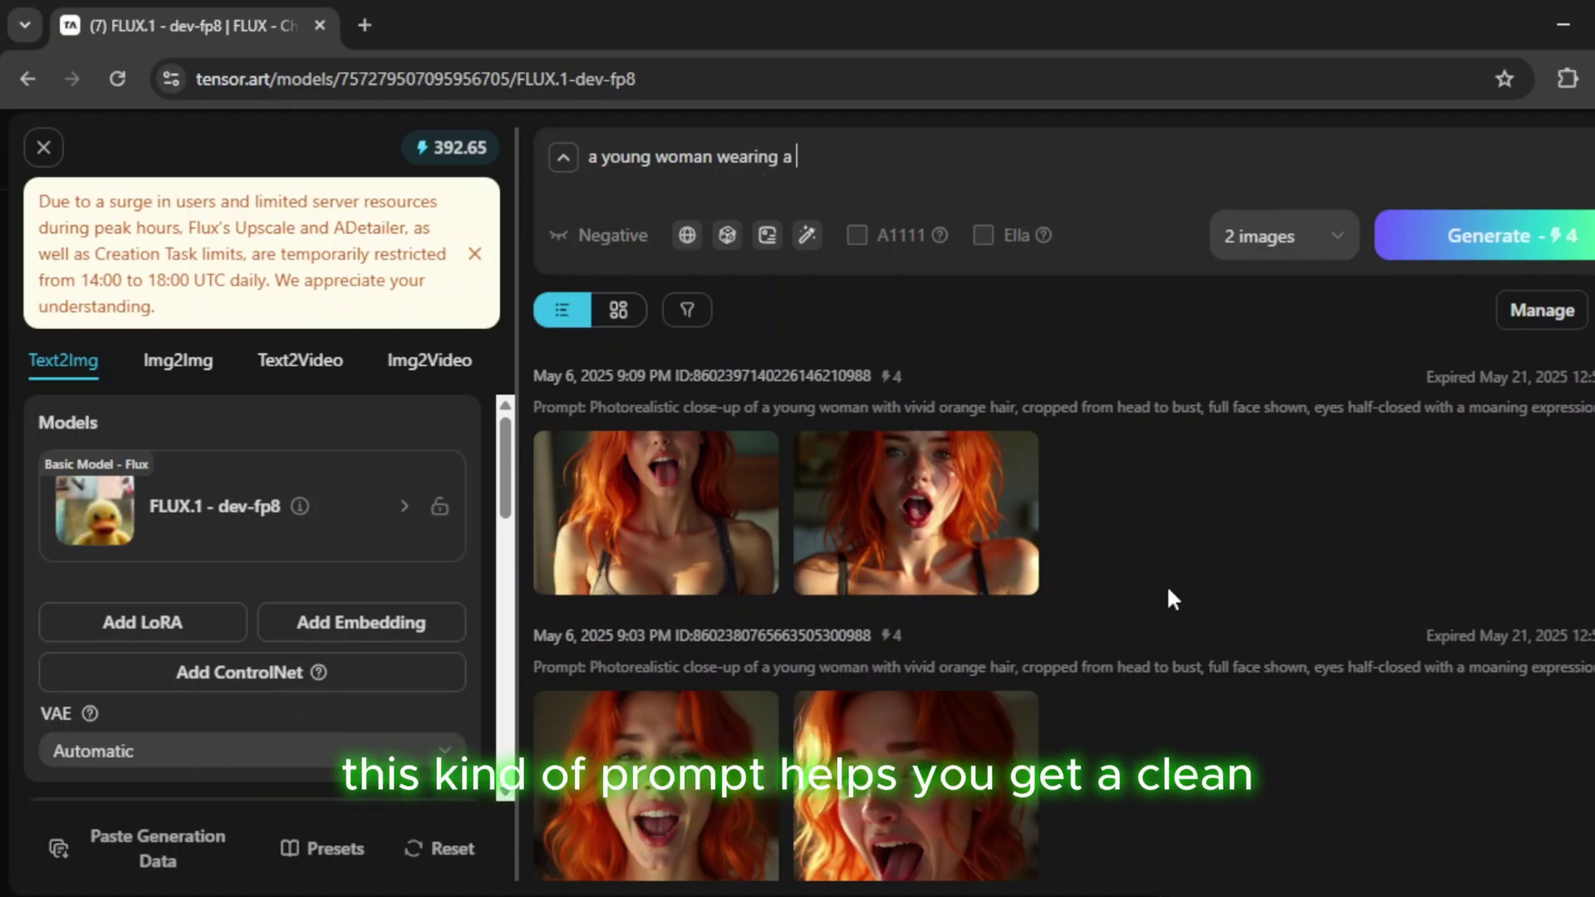
text(casual )
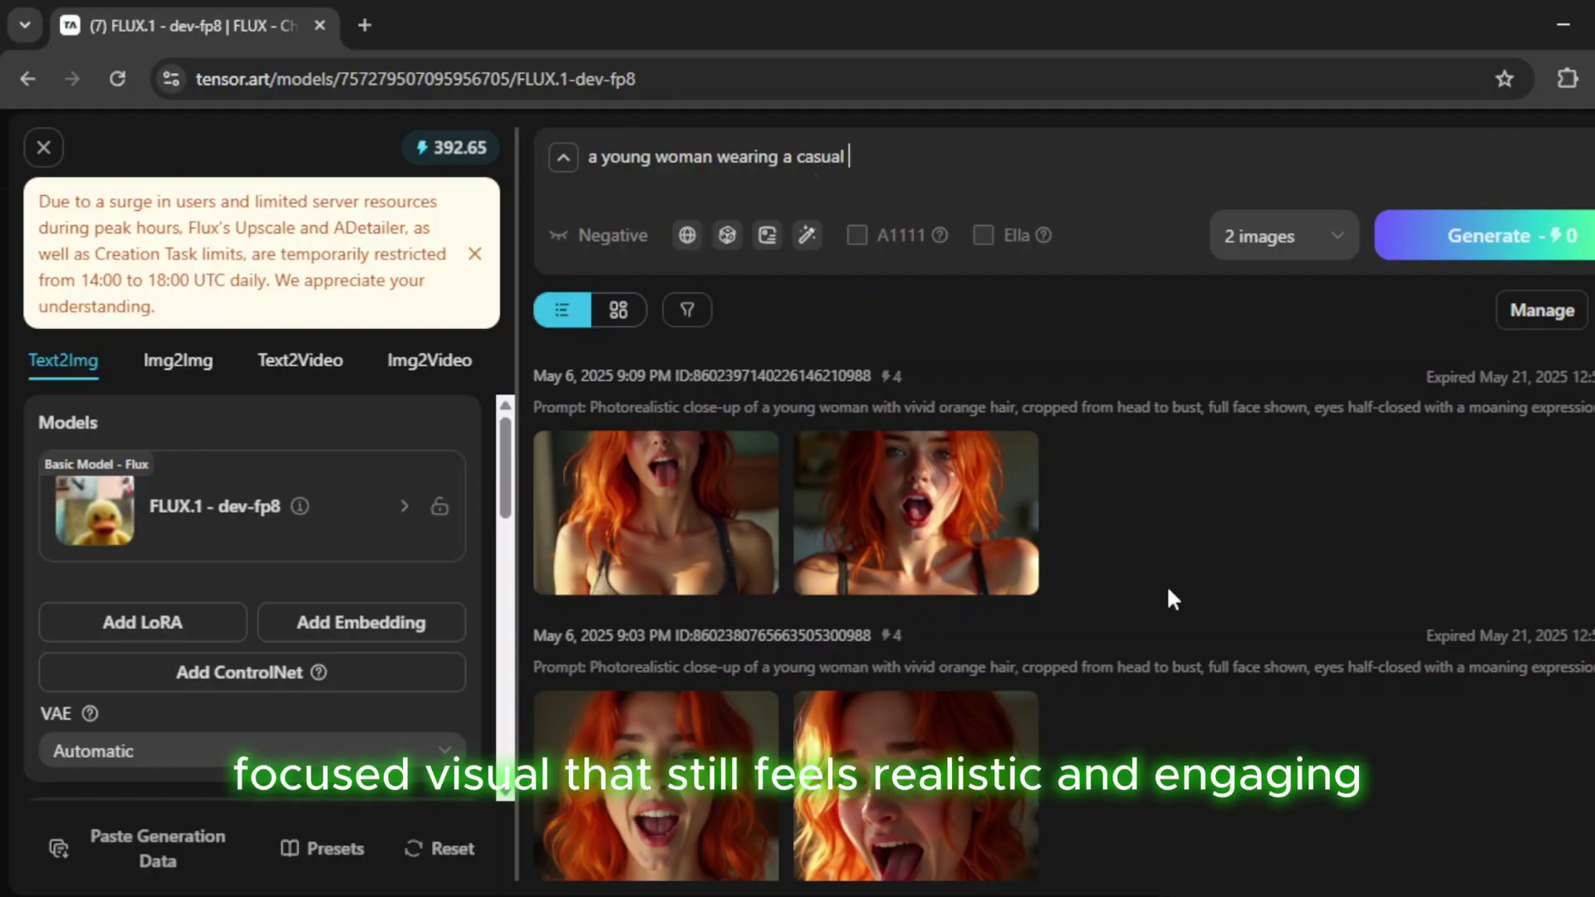
text(g)
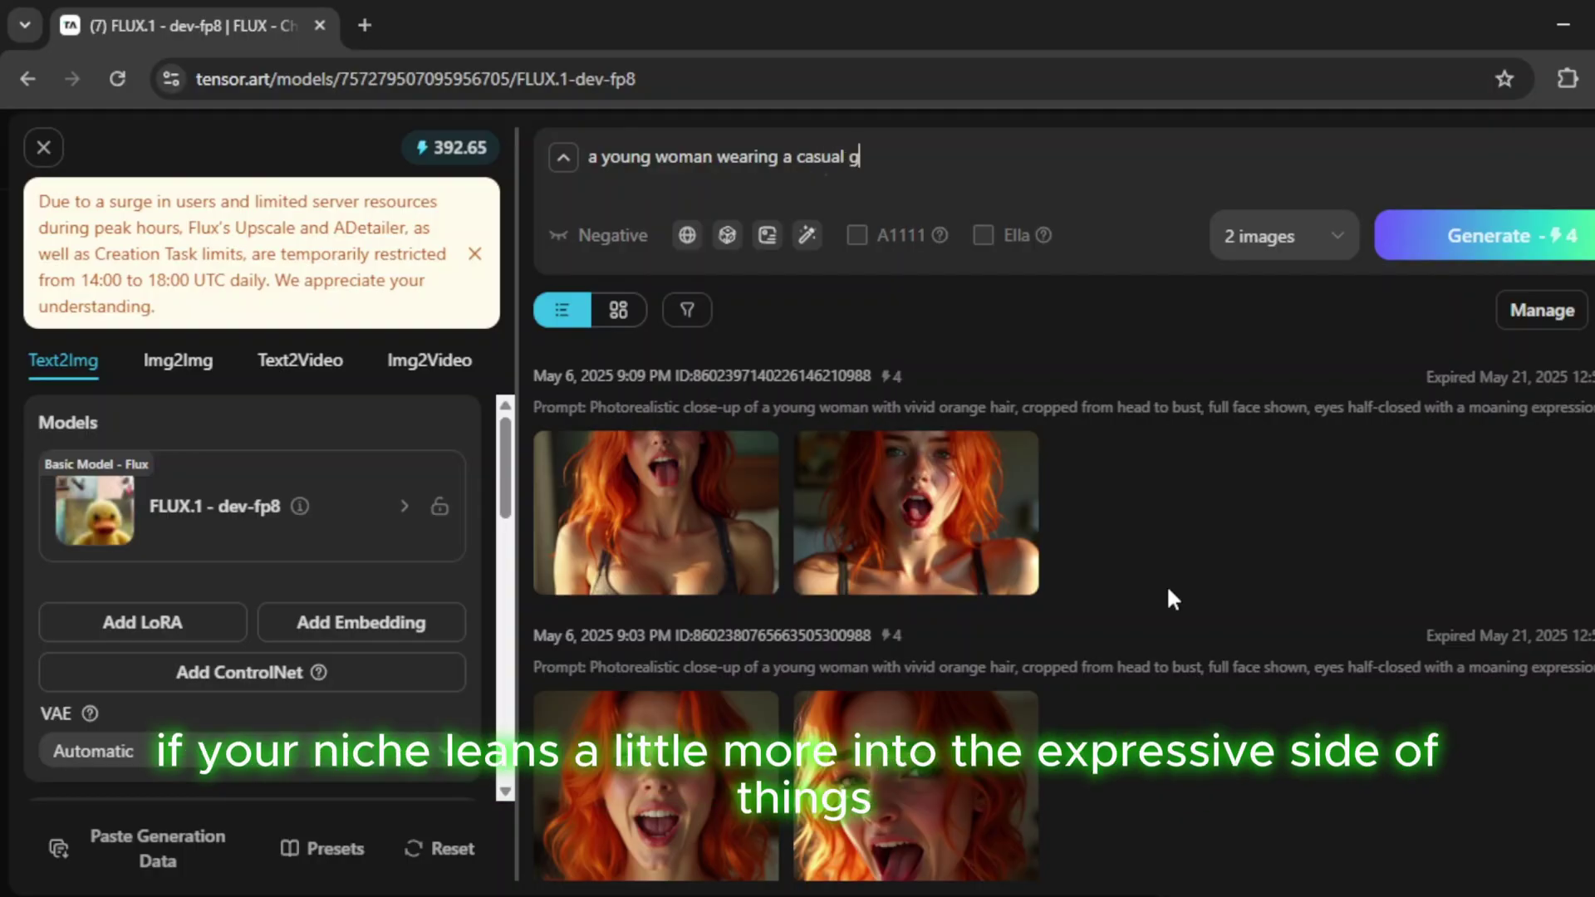
text(ym atti)
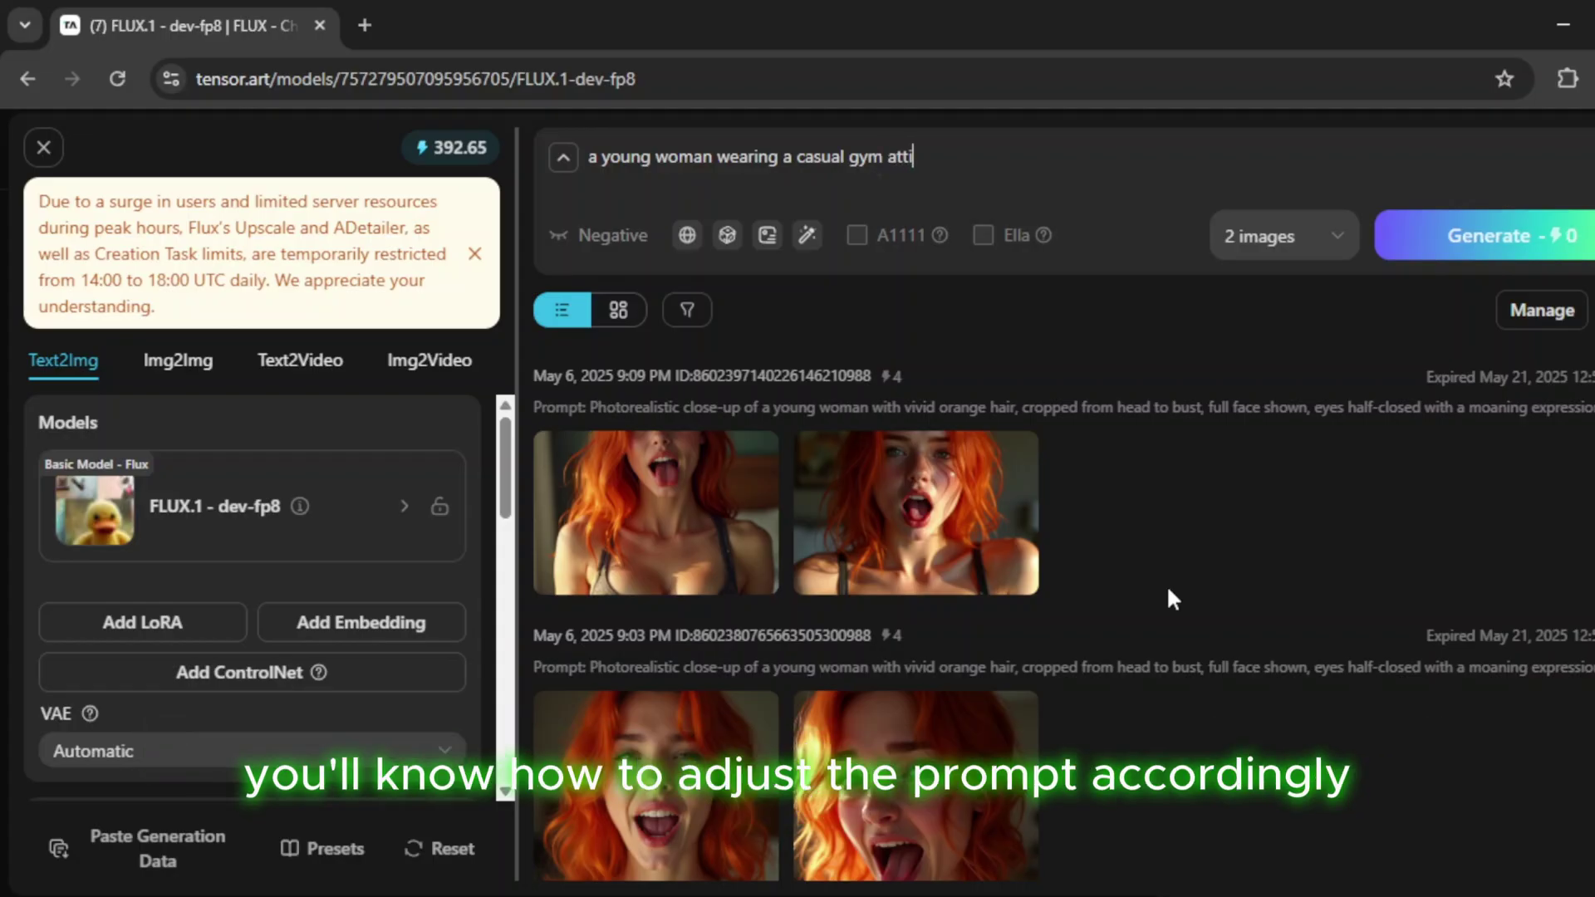
text(re wit)
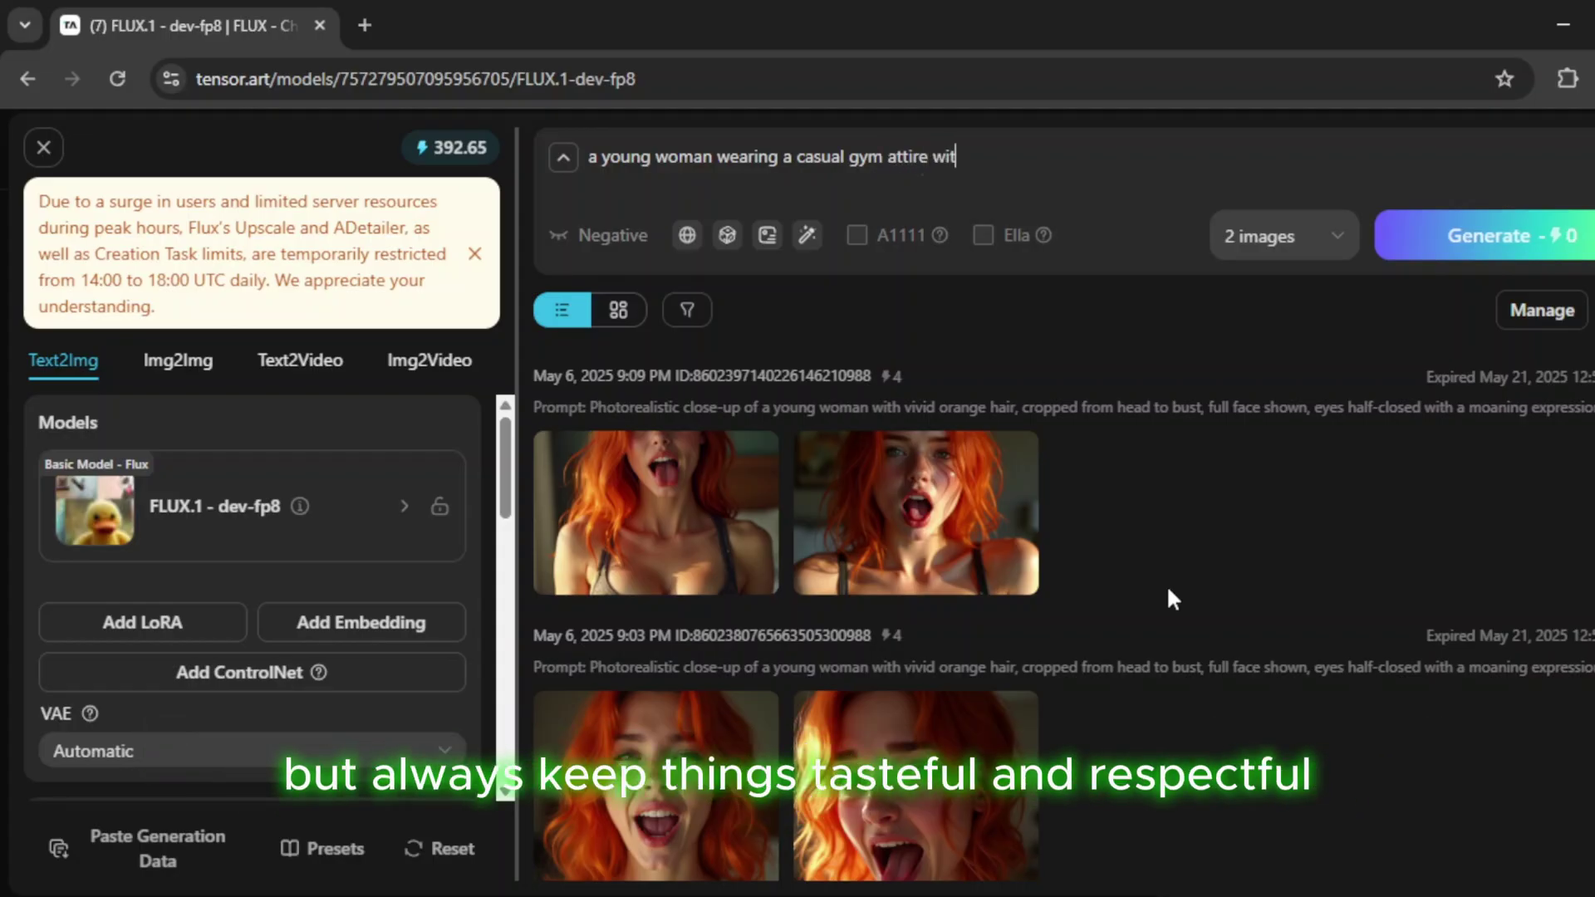
text(hb)
key(BackSpace)
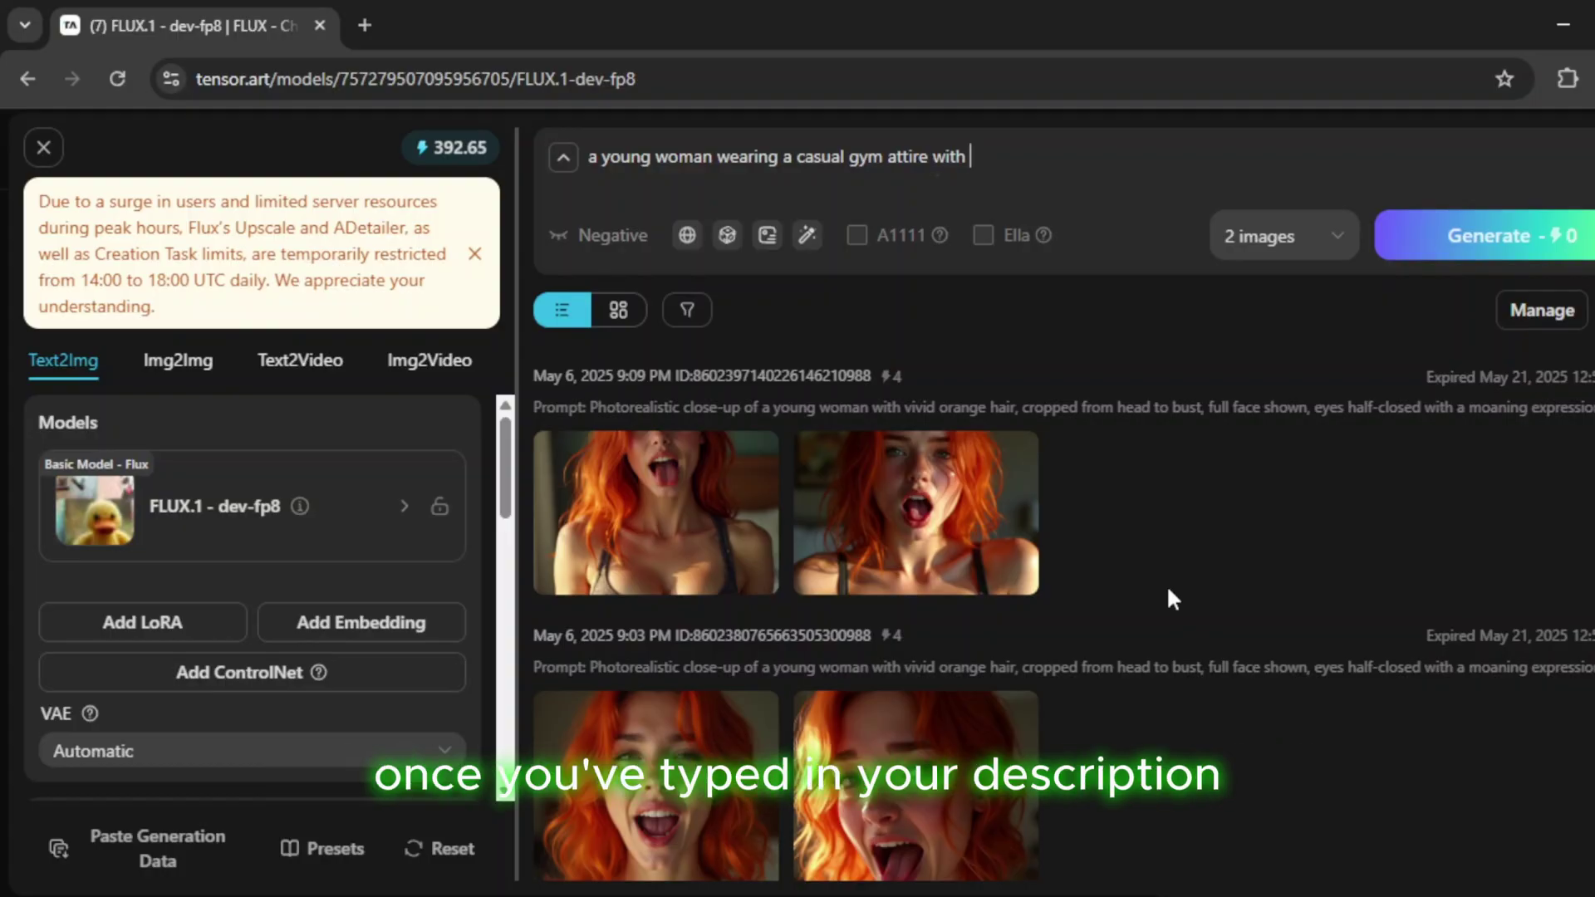
Step: Complete the prompt with 'pink', generate two images and download the second as a PNG
text(pink)
click(1445, 241)
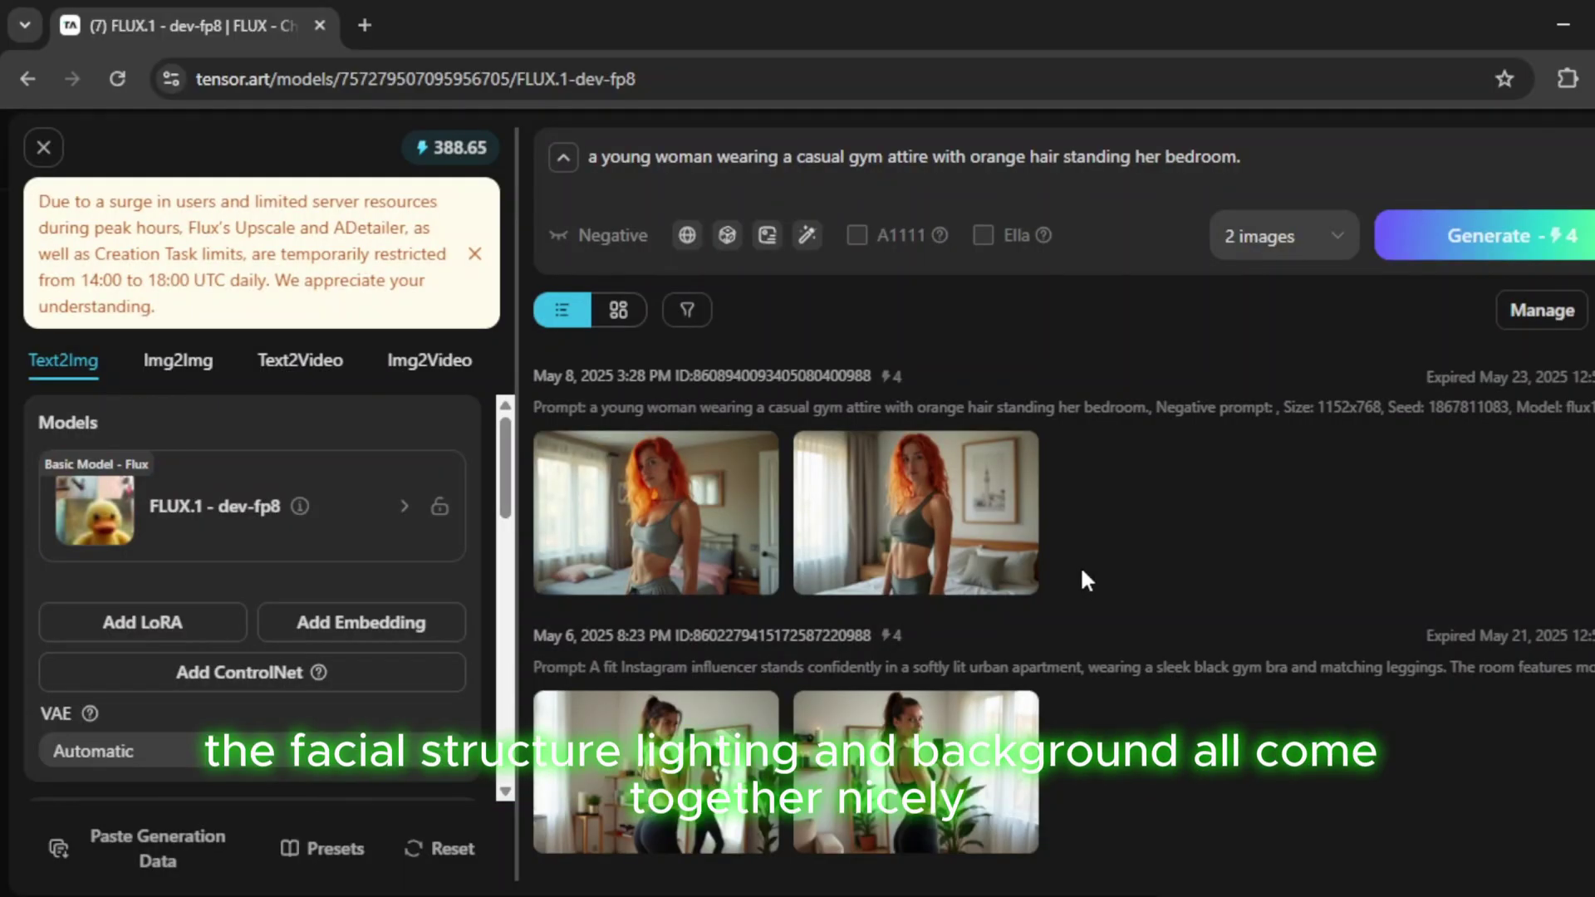
click(908, 501)
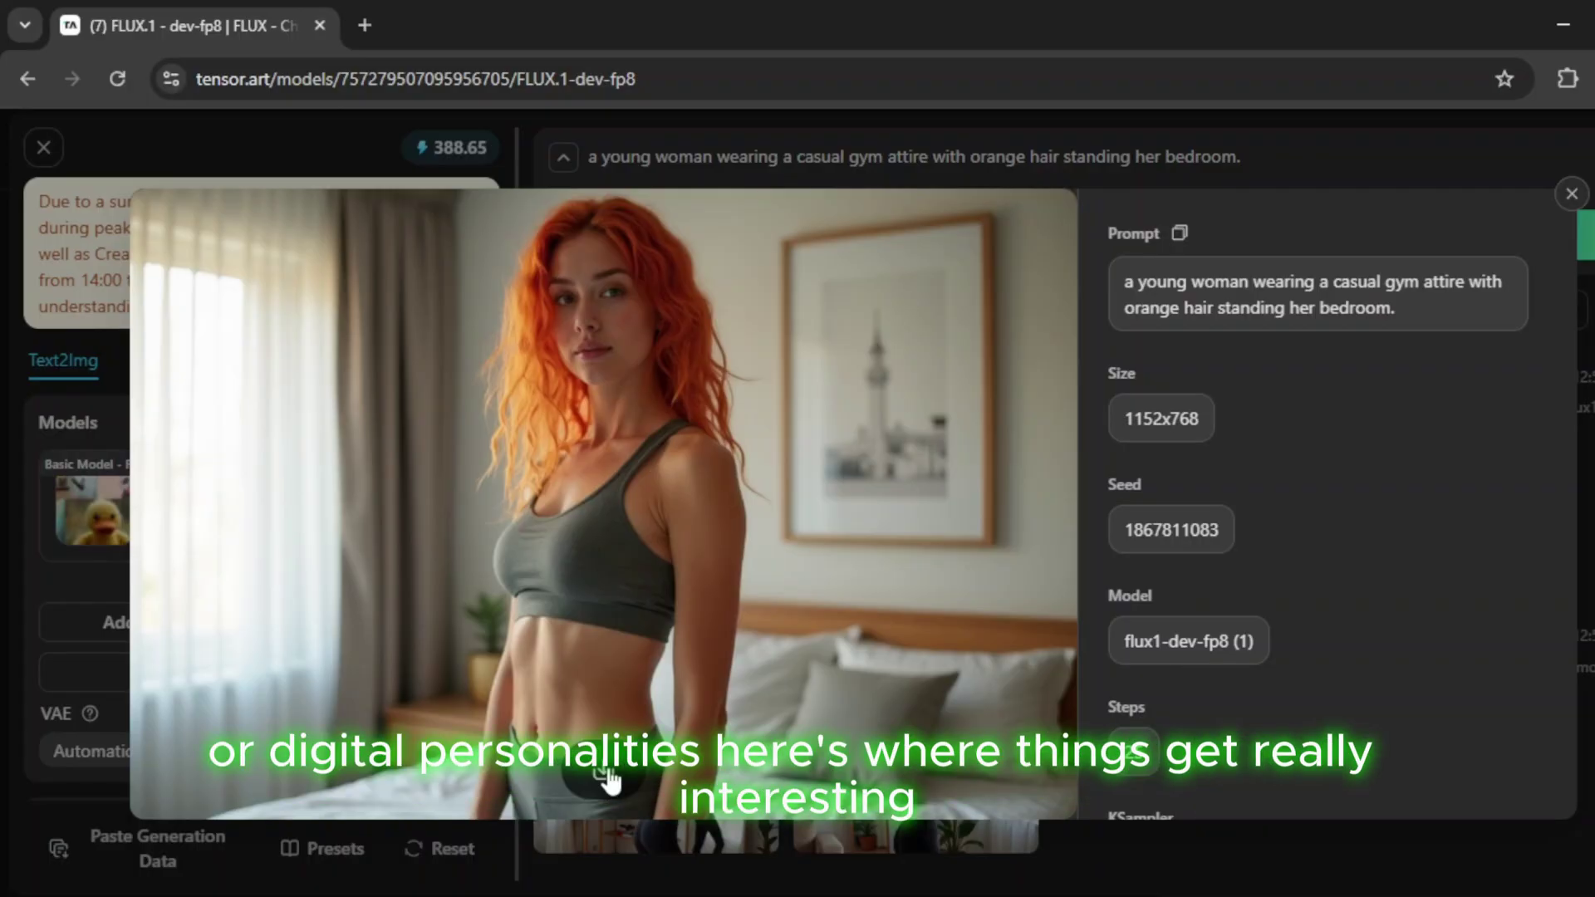
click(609, 779)
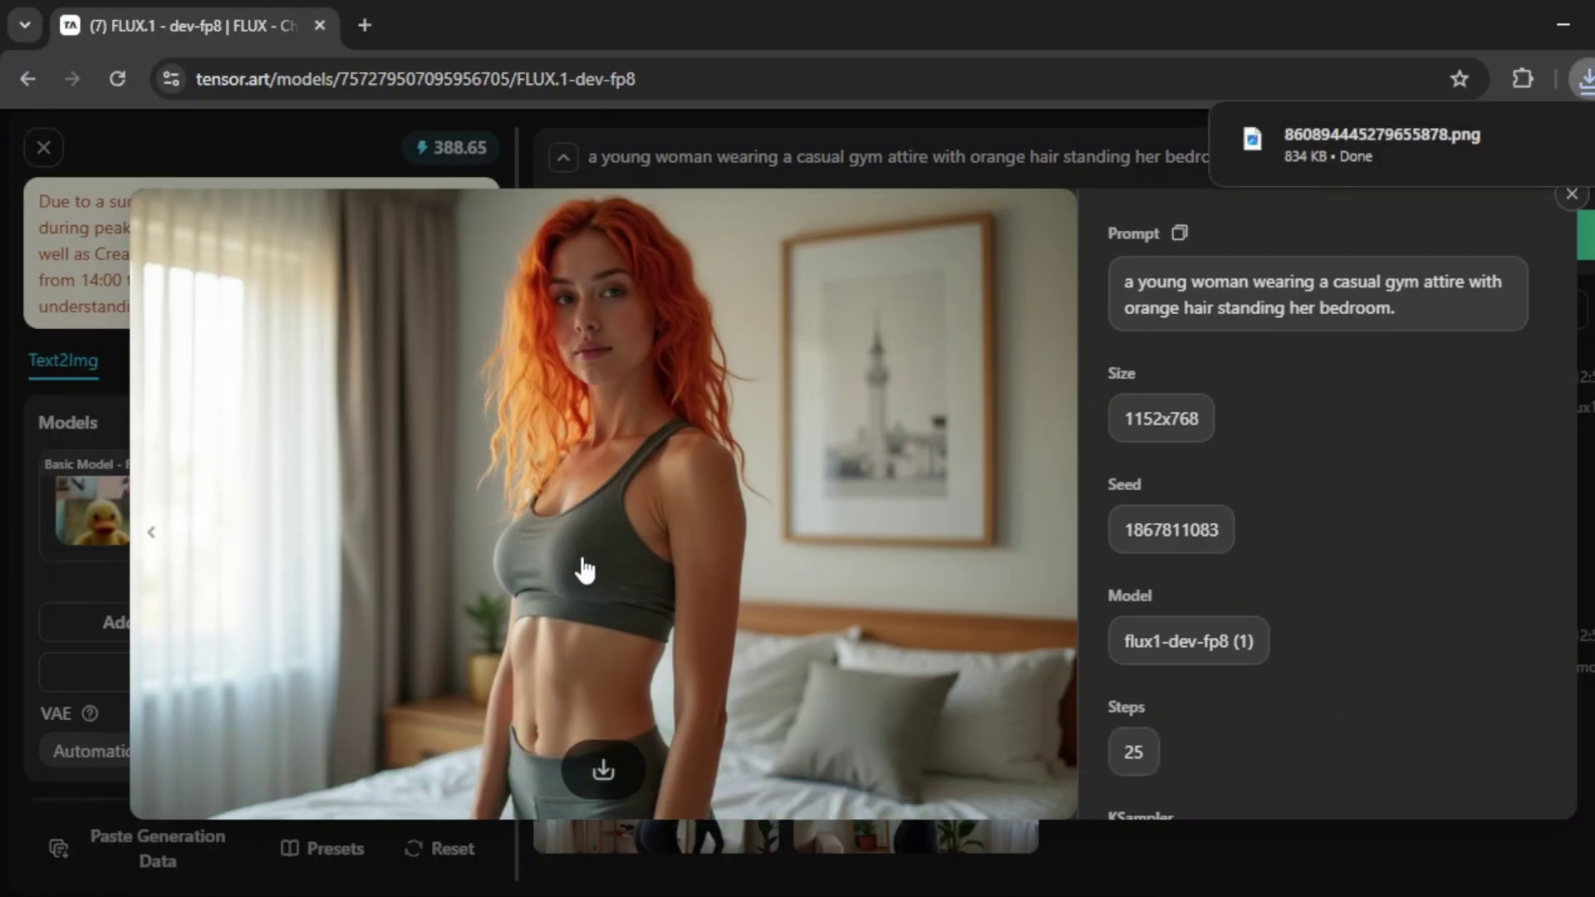
key(ctrl+t)
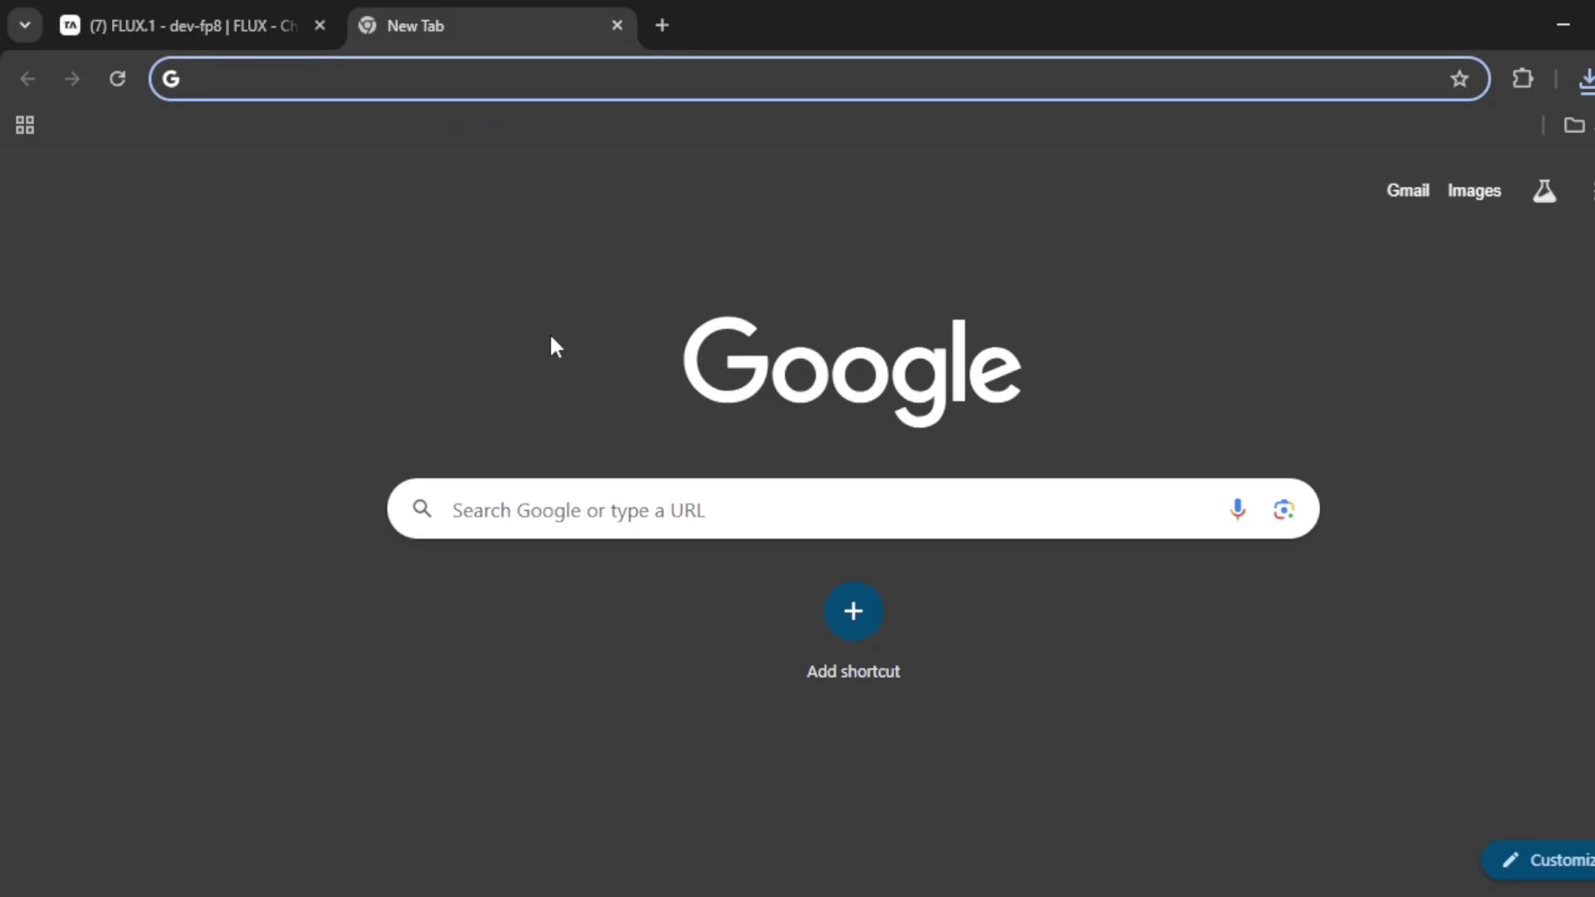
Step: Search Google for 'huging face ai' and open the Hugging Face website
text(huging face ai)
key(Return)
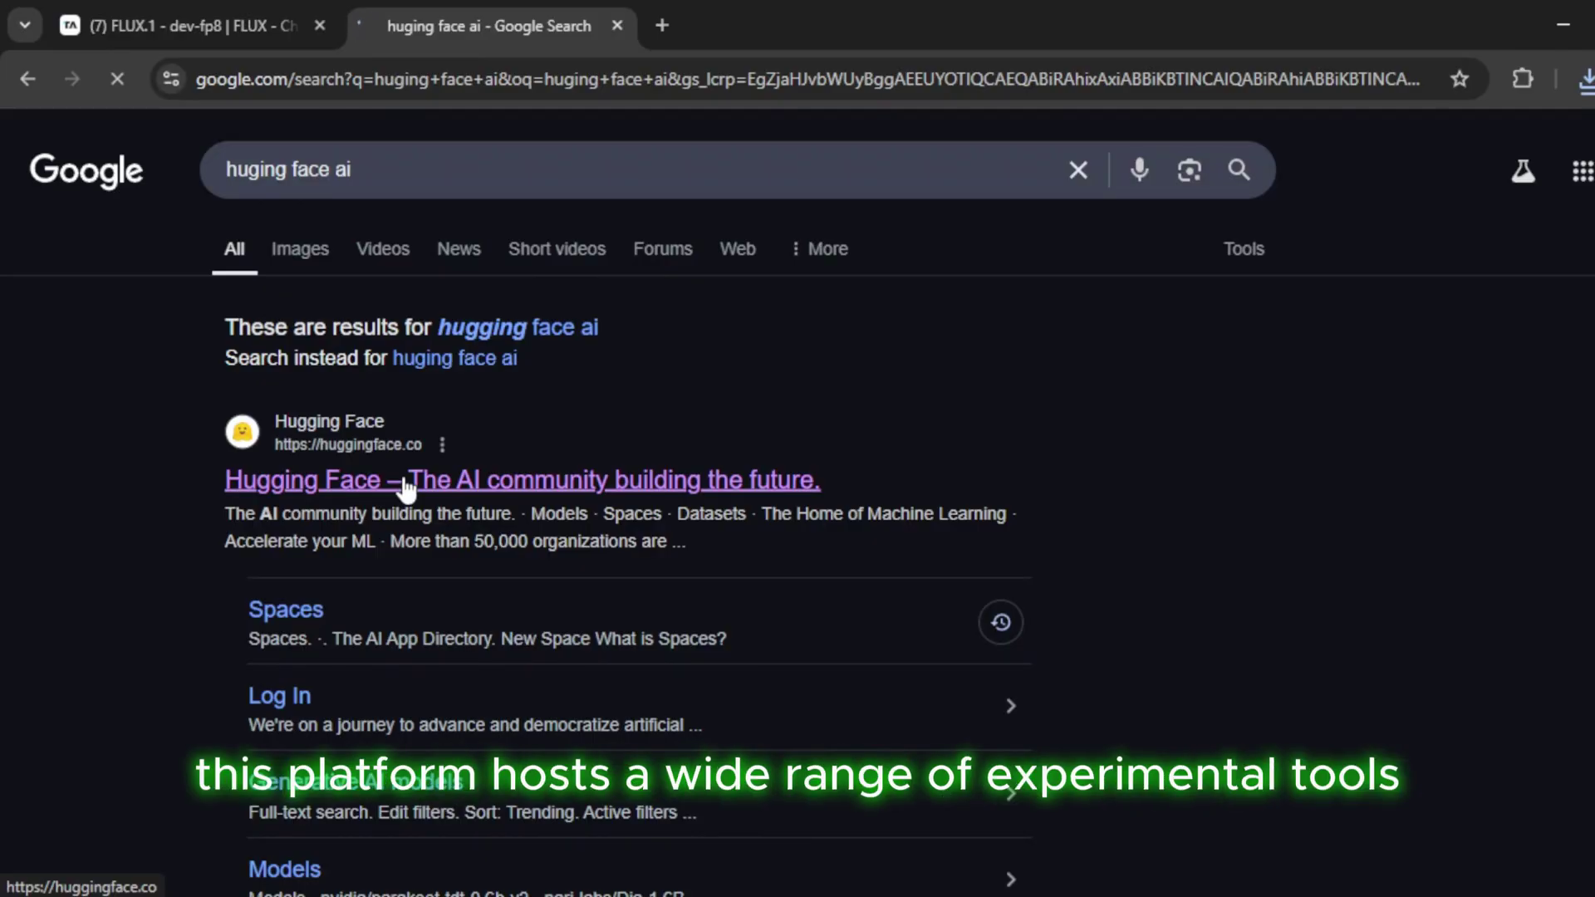
click(404, 482)
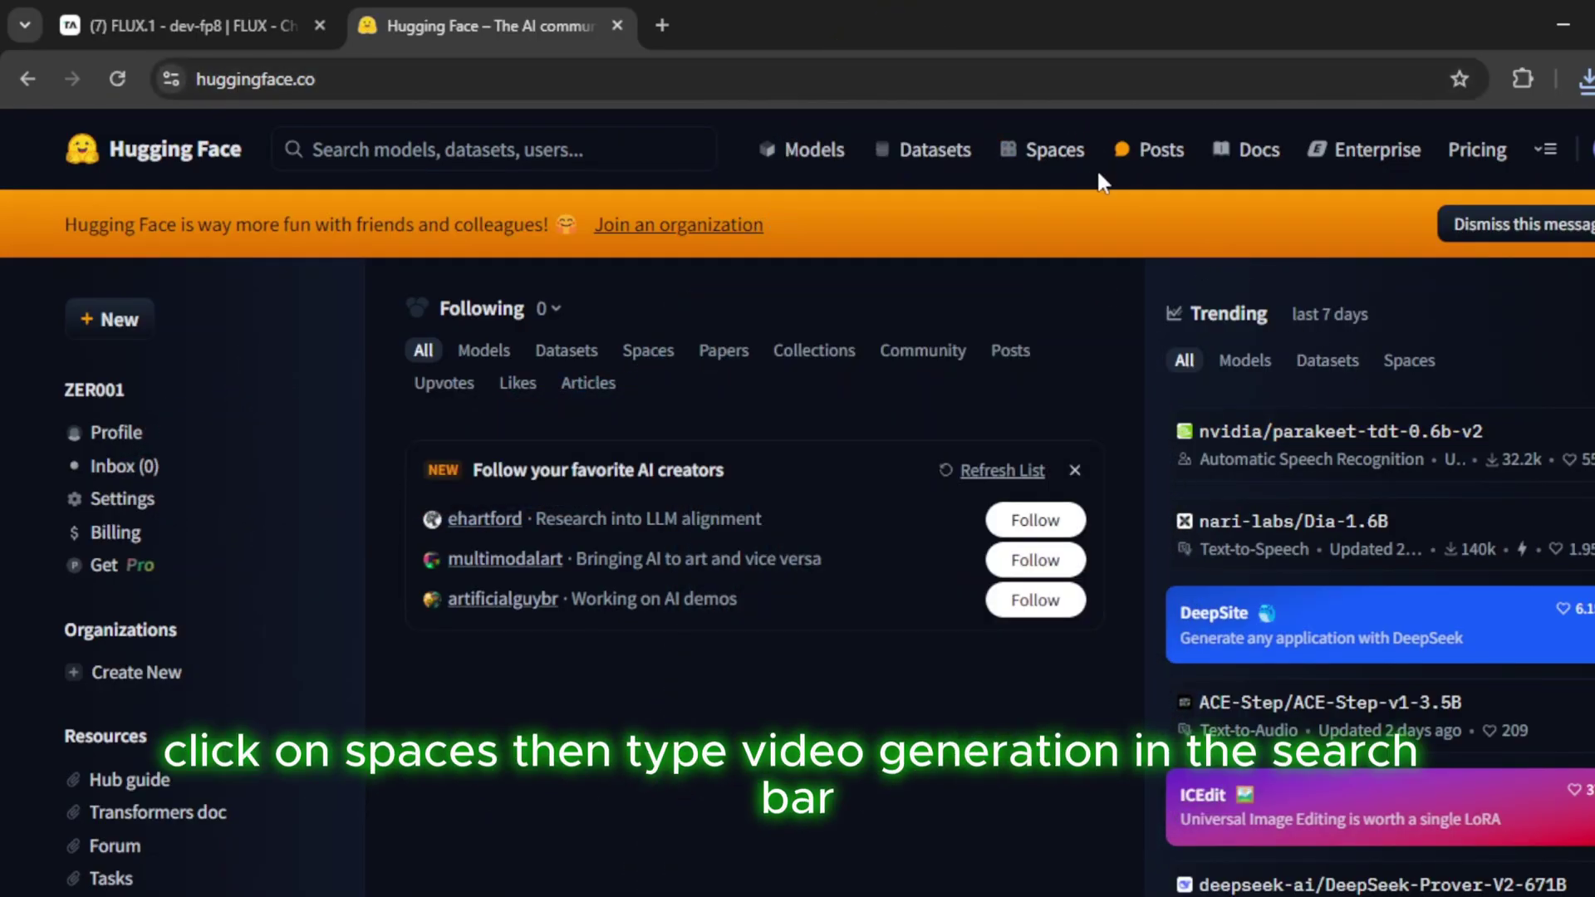
Step: Open the FramePack image-to-video Space from the Video Generation category of Spaces
click(1053, 151)
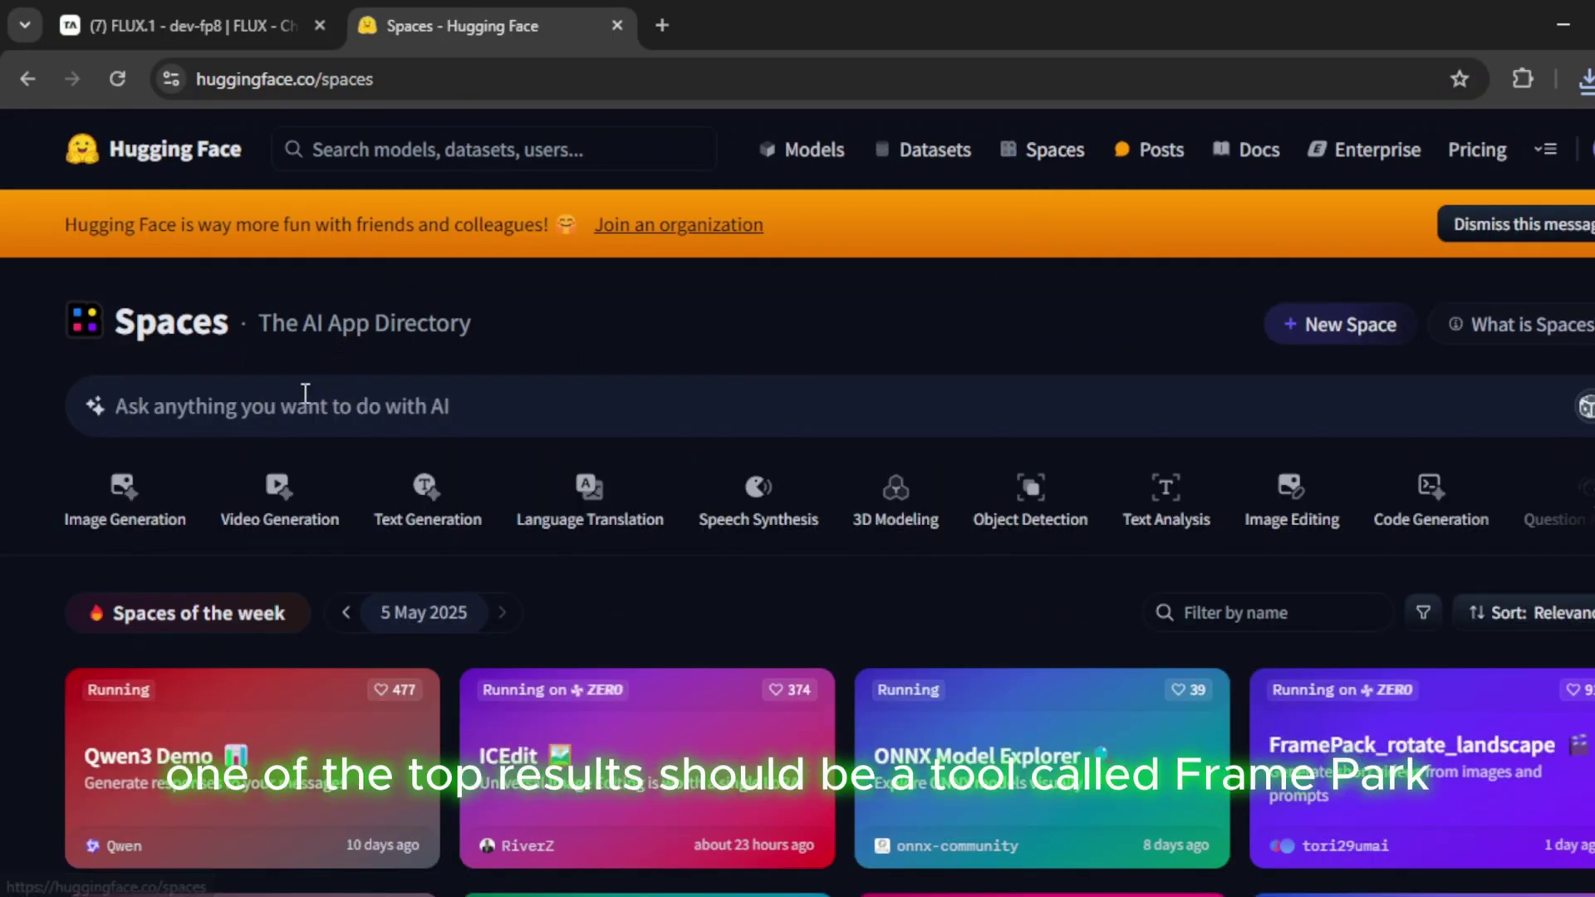
click(287, 523)
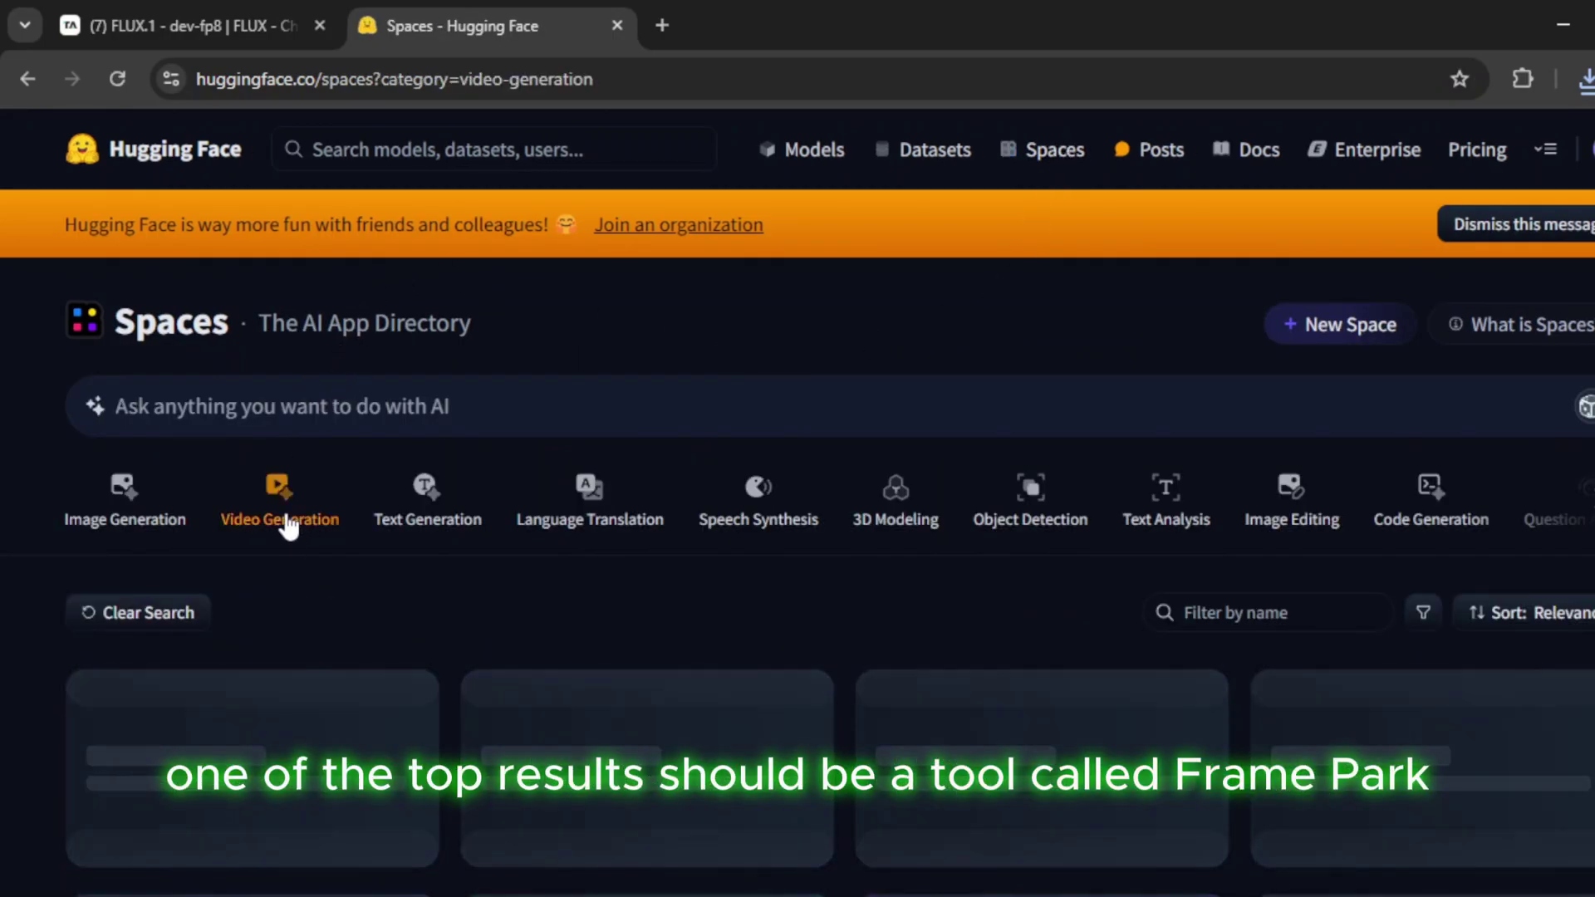
scroll(314, 689, down, 3)
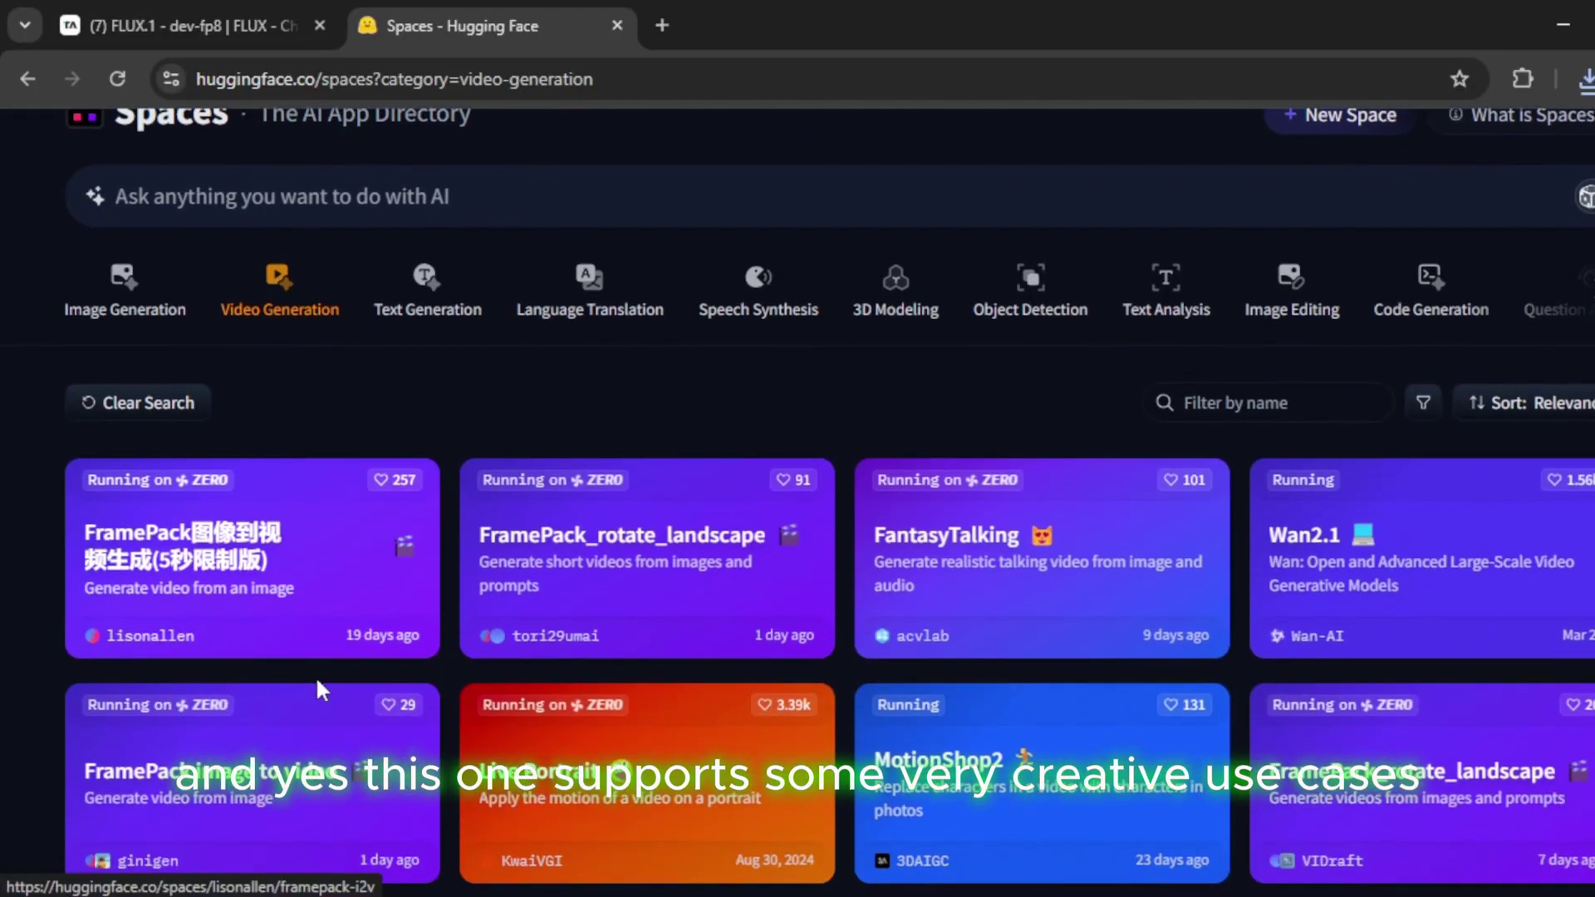
scroll(321, 445, down, 2)
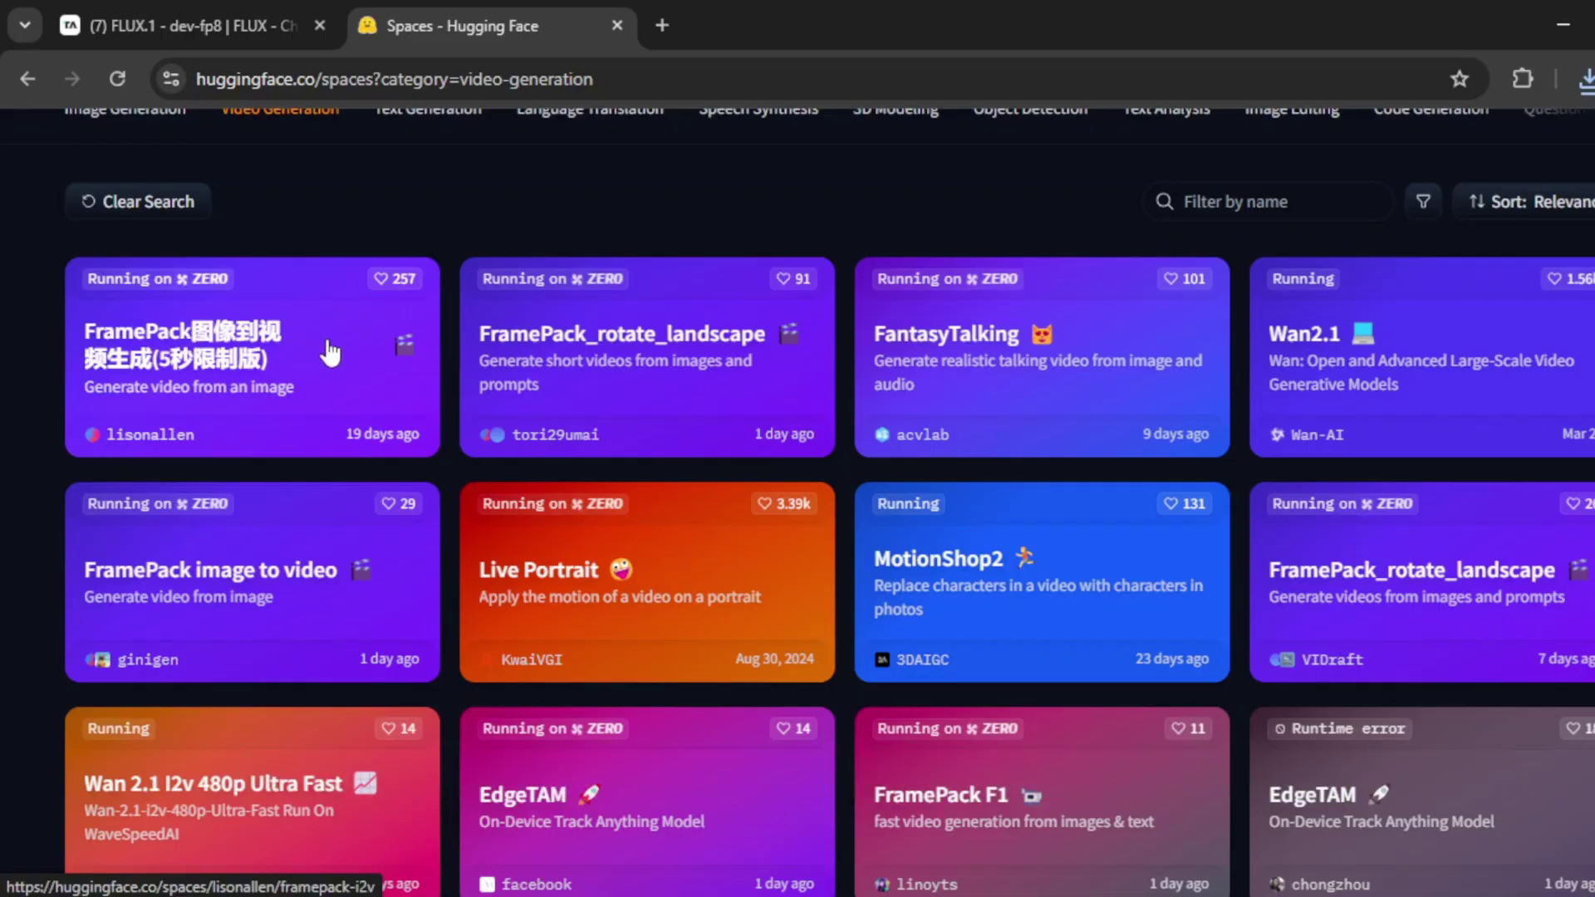
click(345, 403)
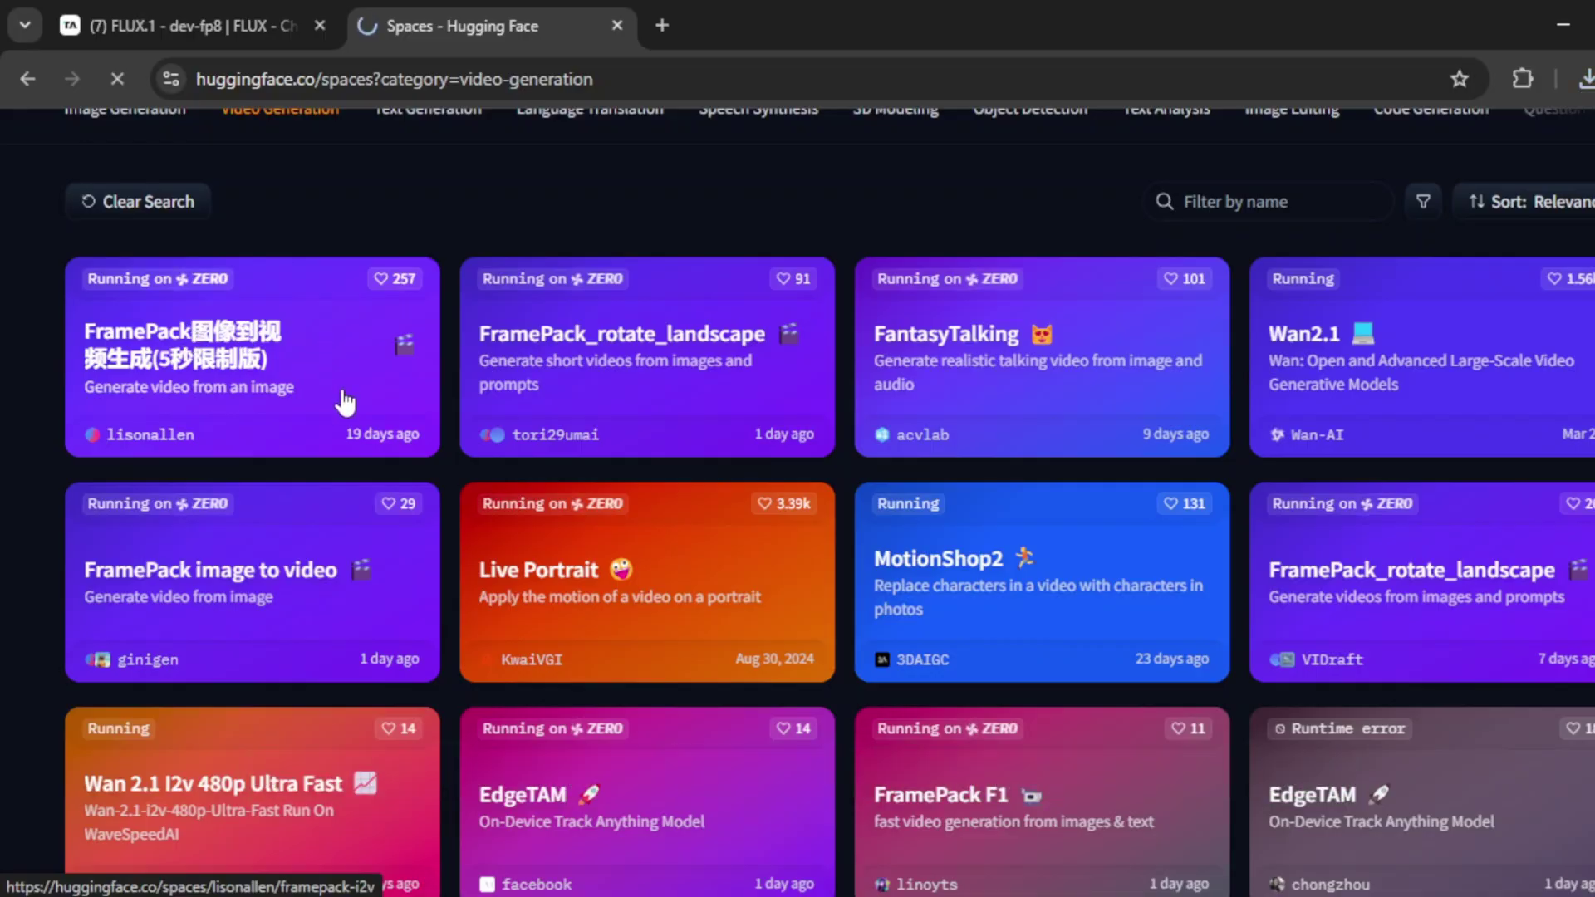
Step: Drag the downloaded orange-haired woman PNG from Chrome's downloads into FramePack's image upload area
scroll(835, 484, down, 1)
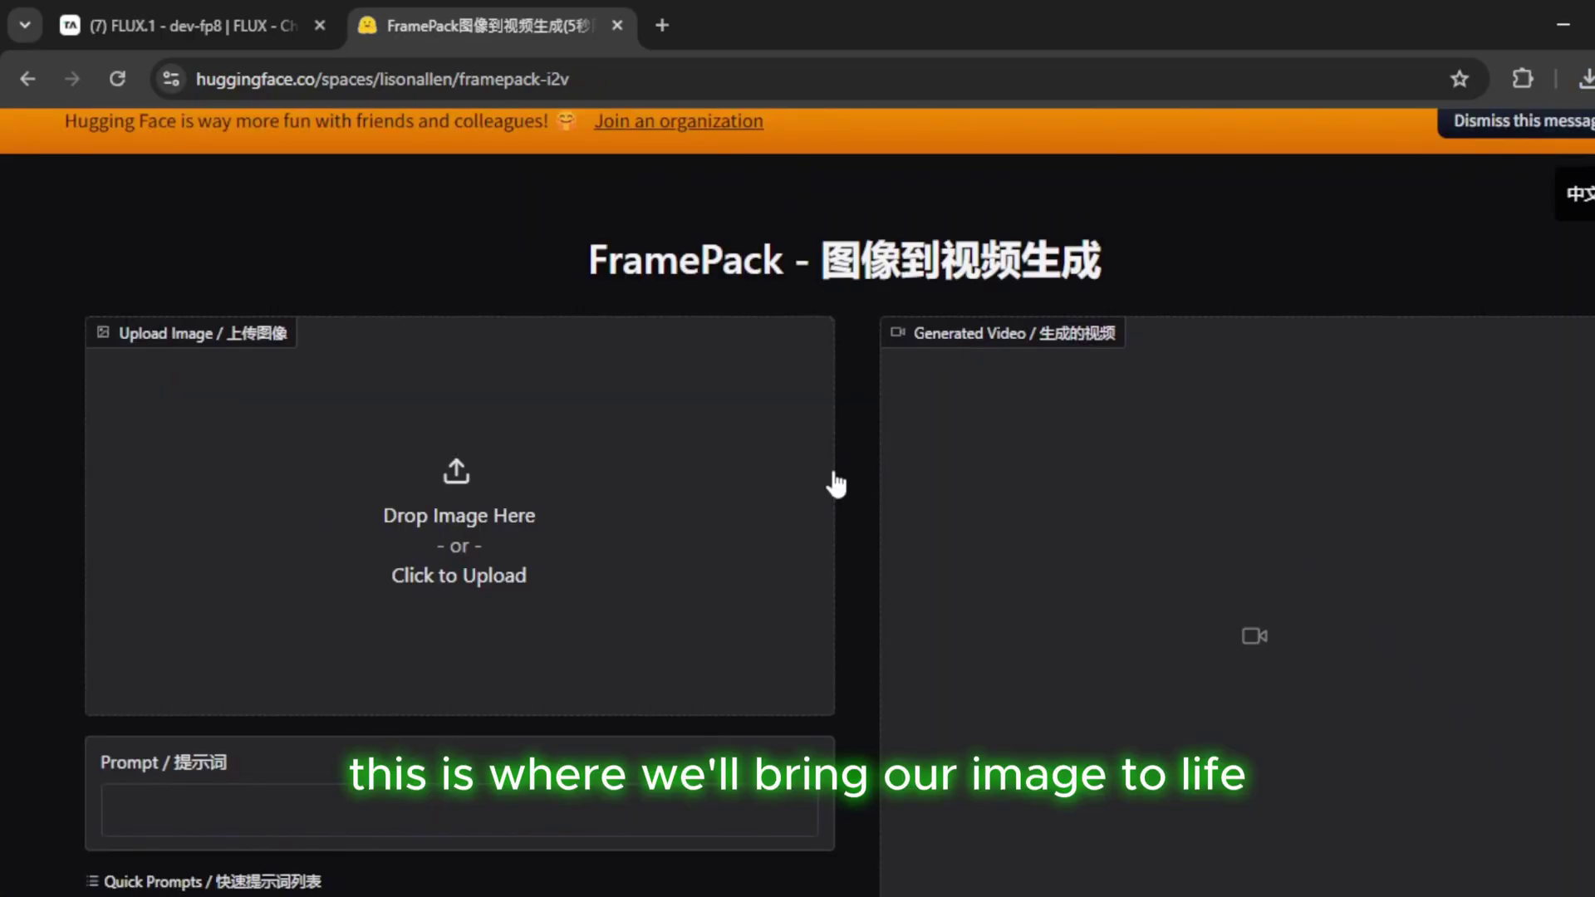
scroll(835, 472, up, 1)
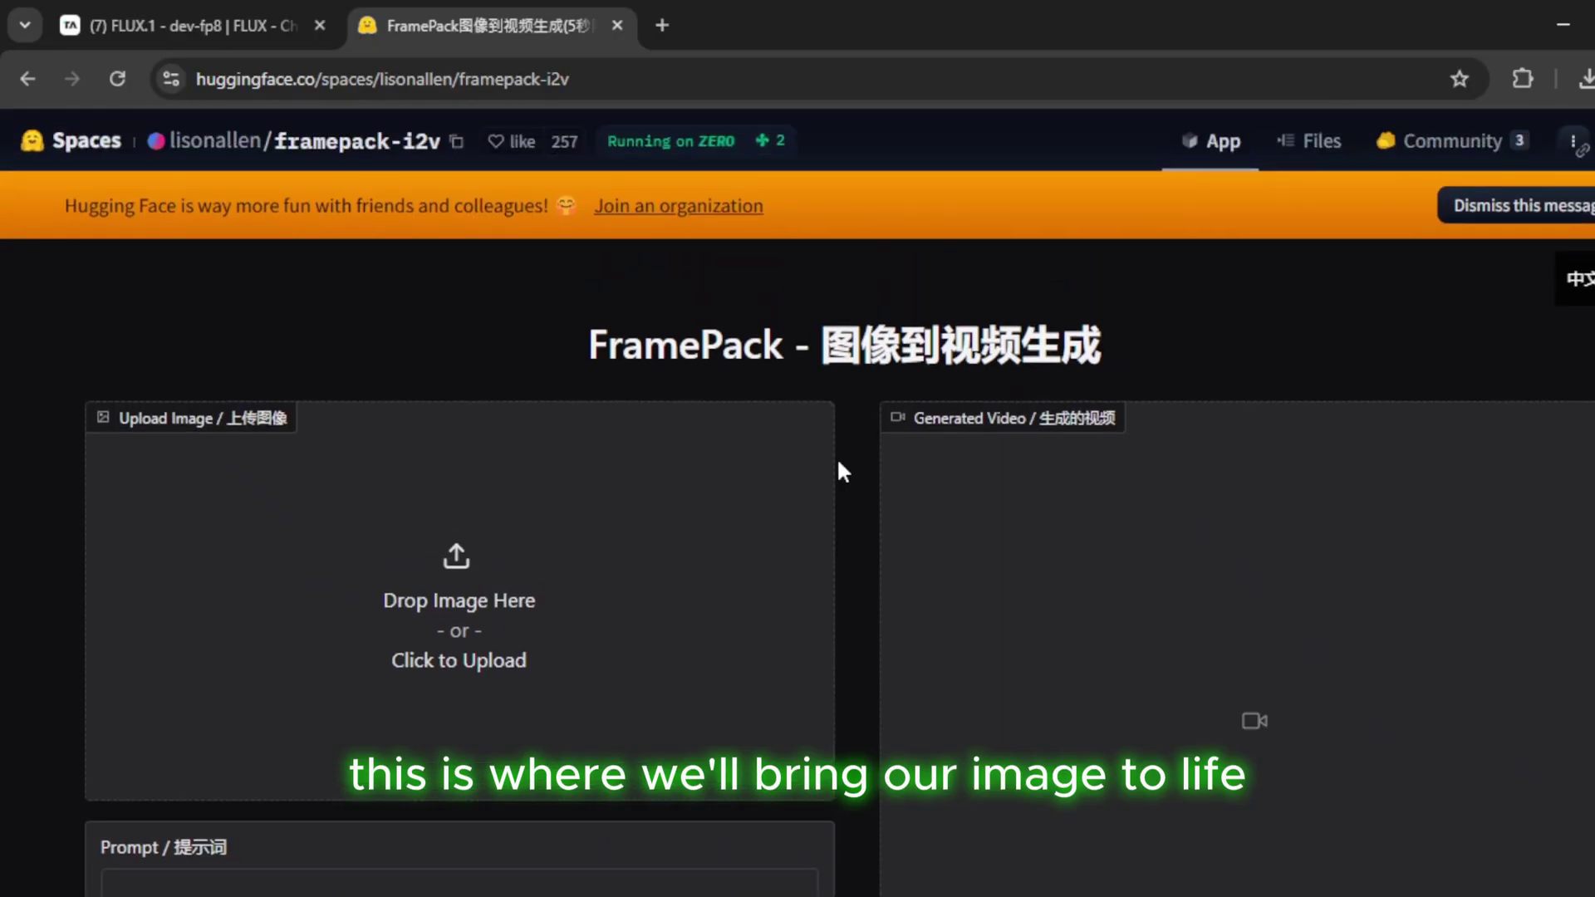
click(1585, 79)
drag(1383, 178, 648, 503)
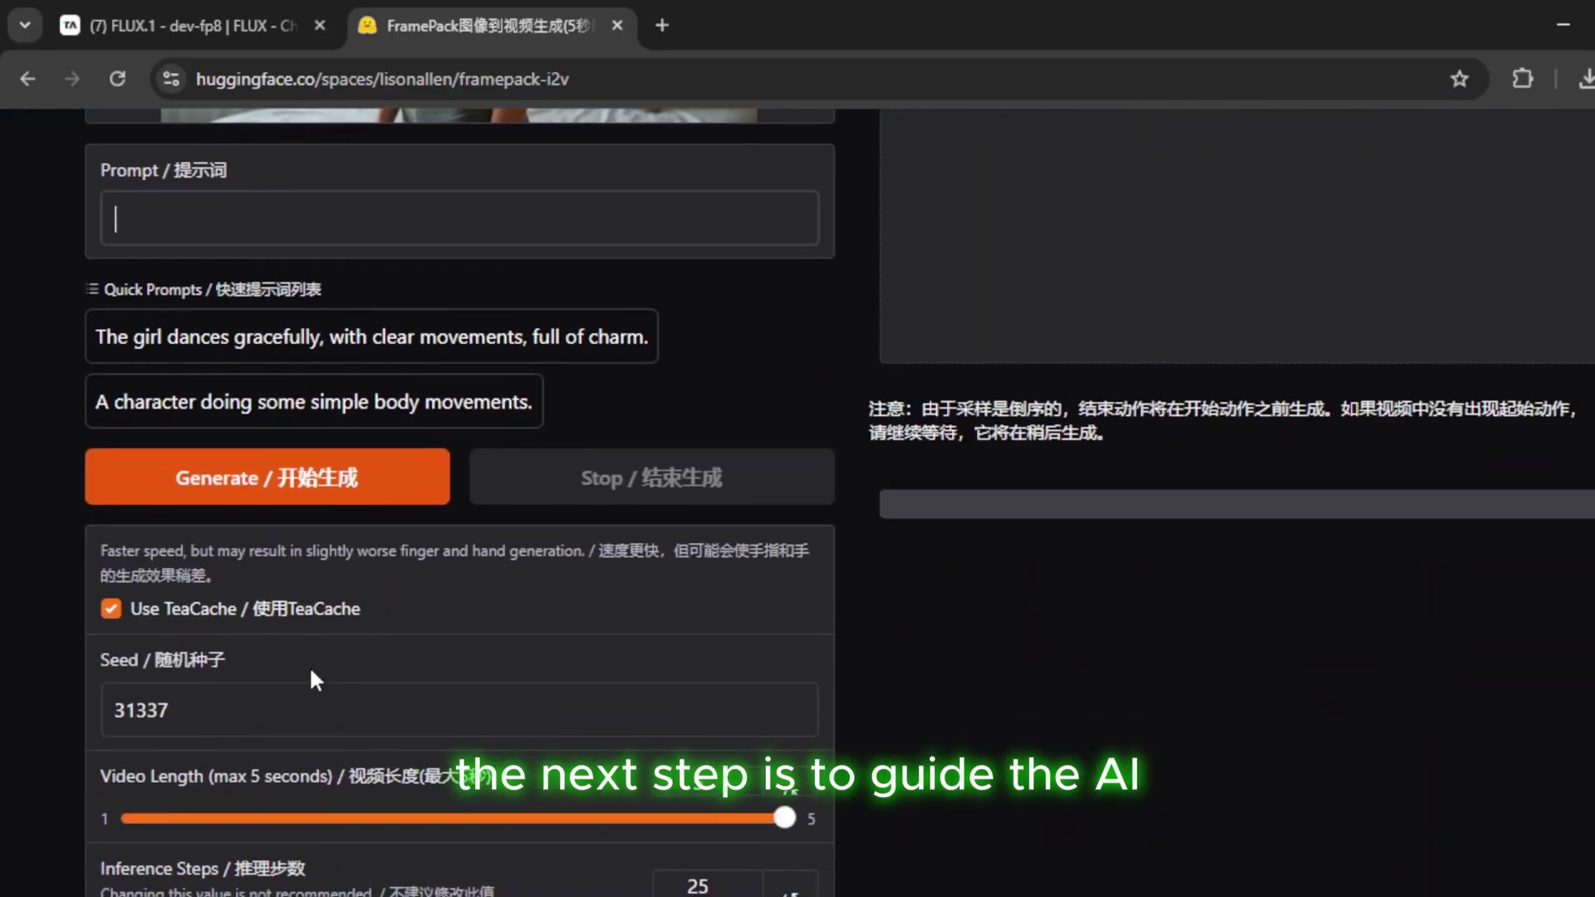
Step: Shorten FramePack's video length from 5 to about 3 seconds
scroll(906, 622, down, 3)
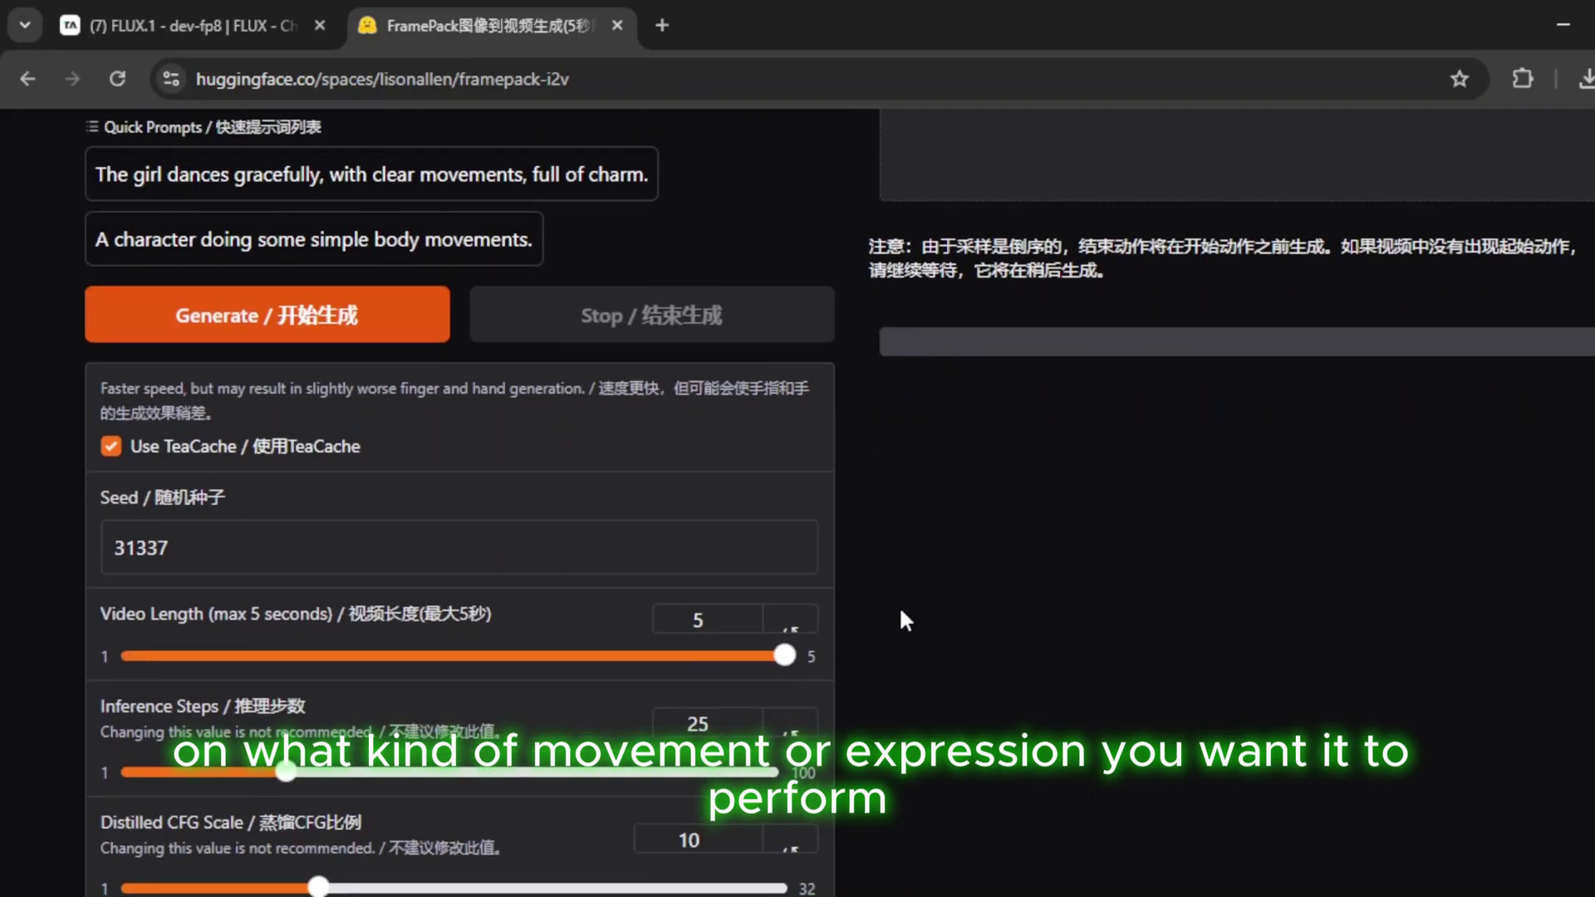
scroll(905, 622, down, 1)
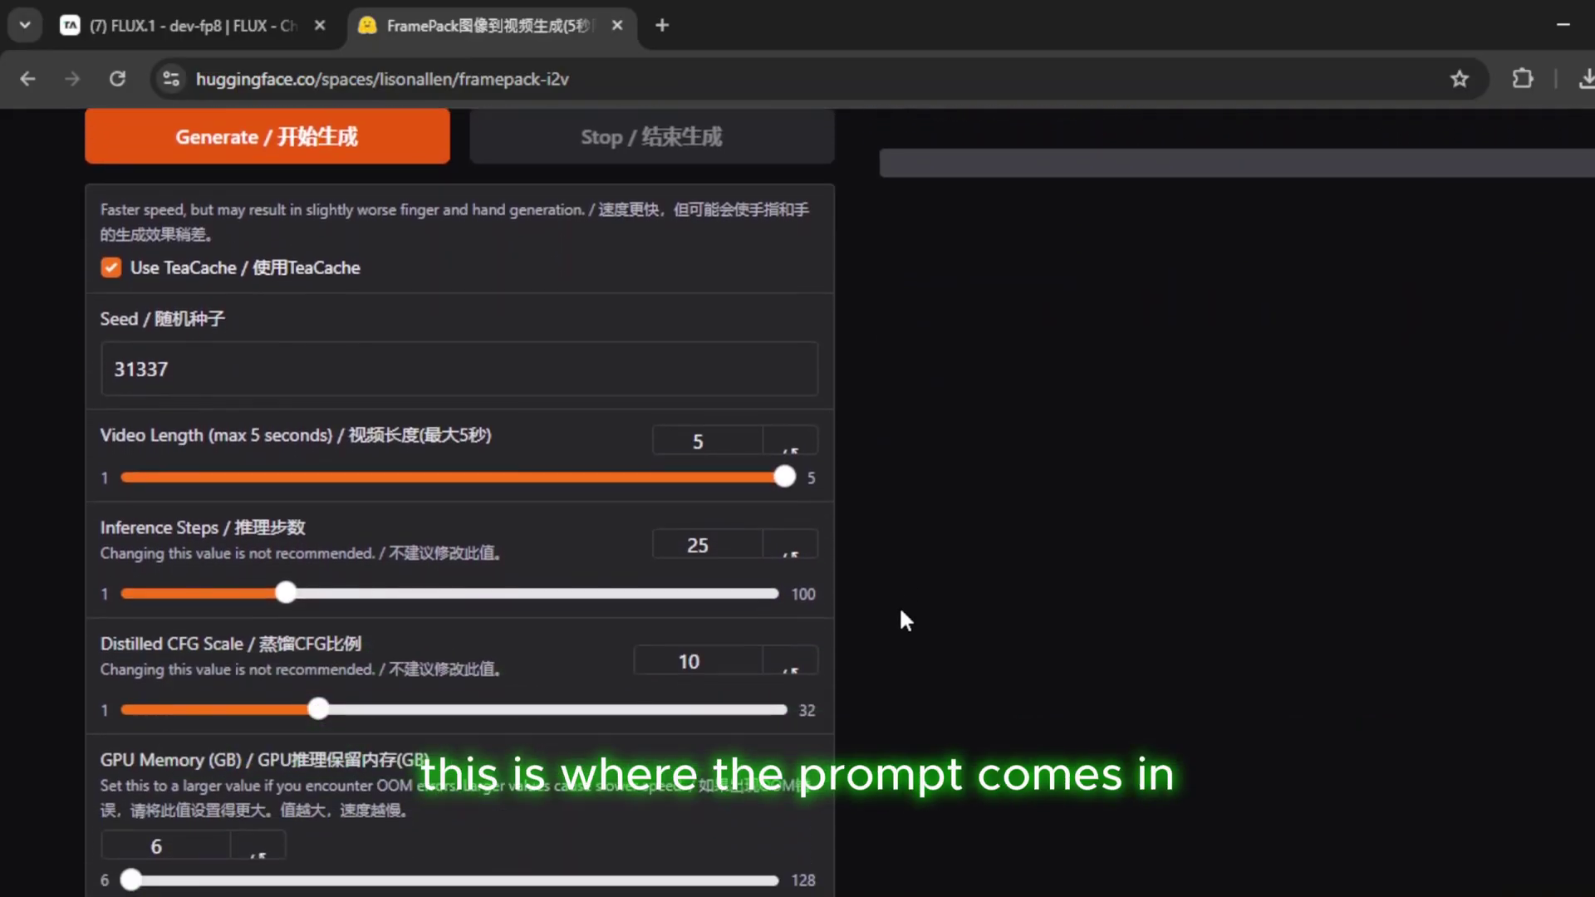
scroll(877, 652, down, 2)
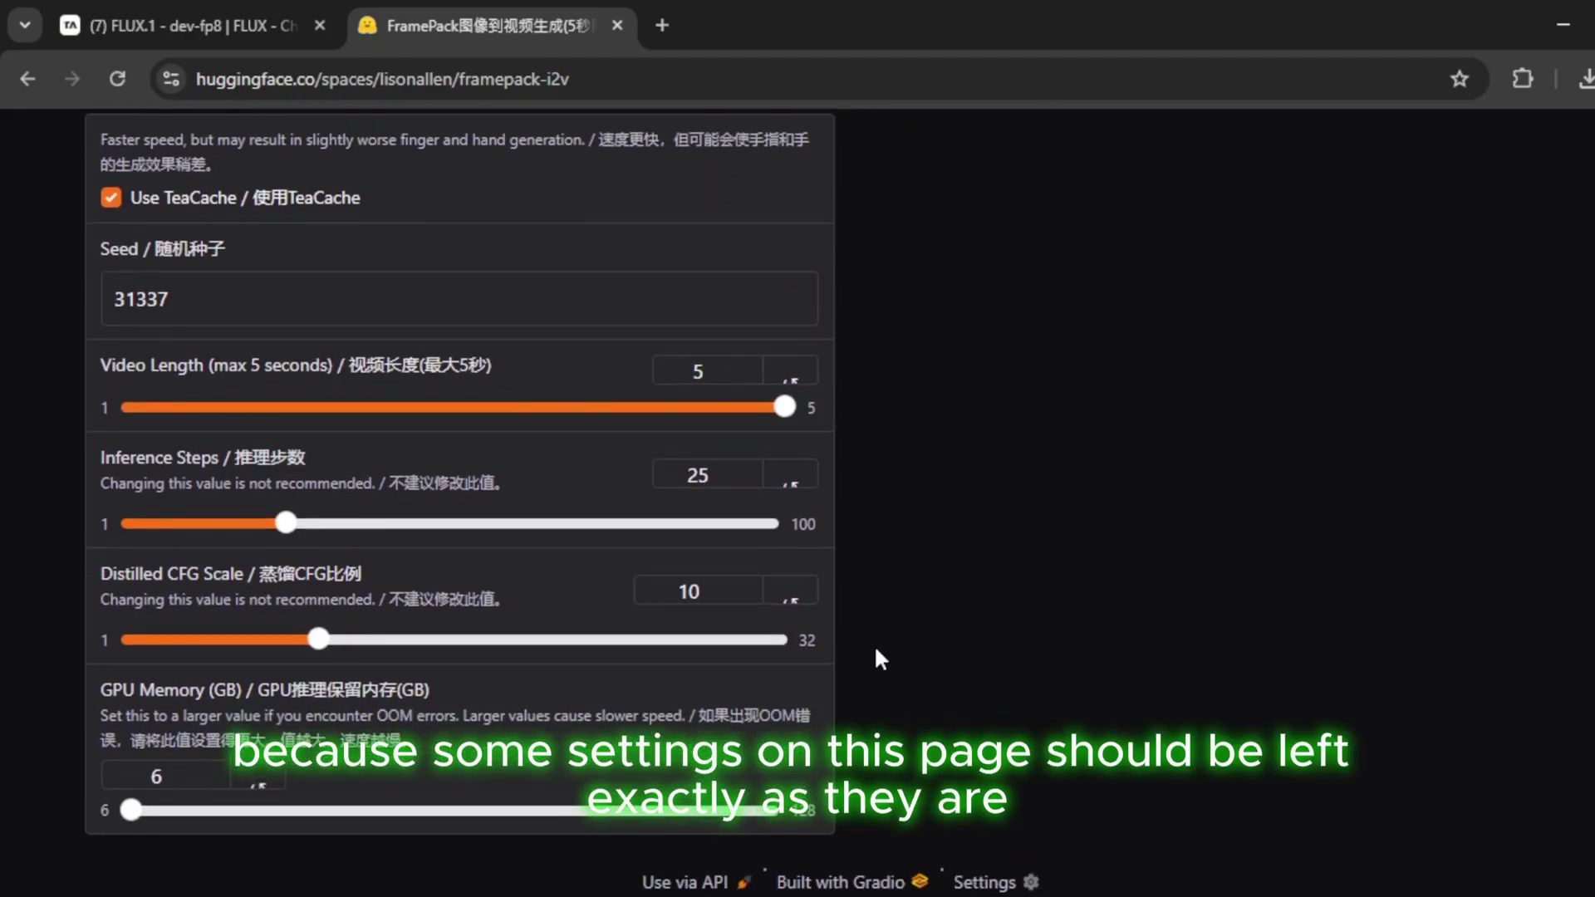
scroll(877, 652, up, 1)
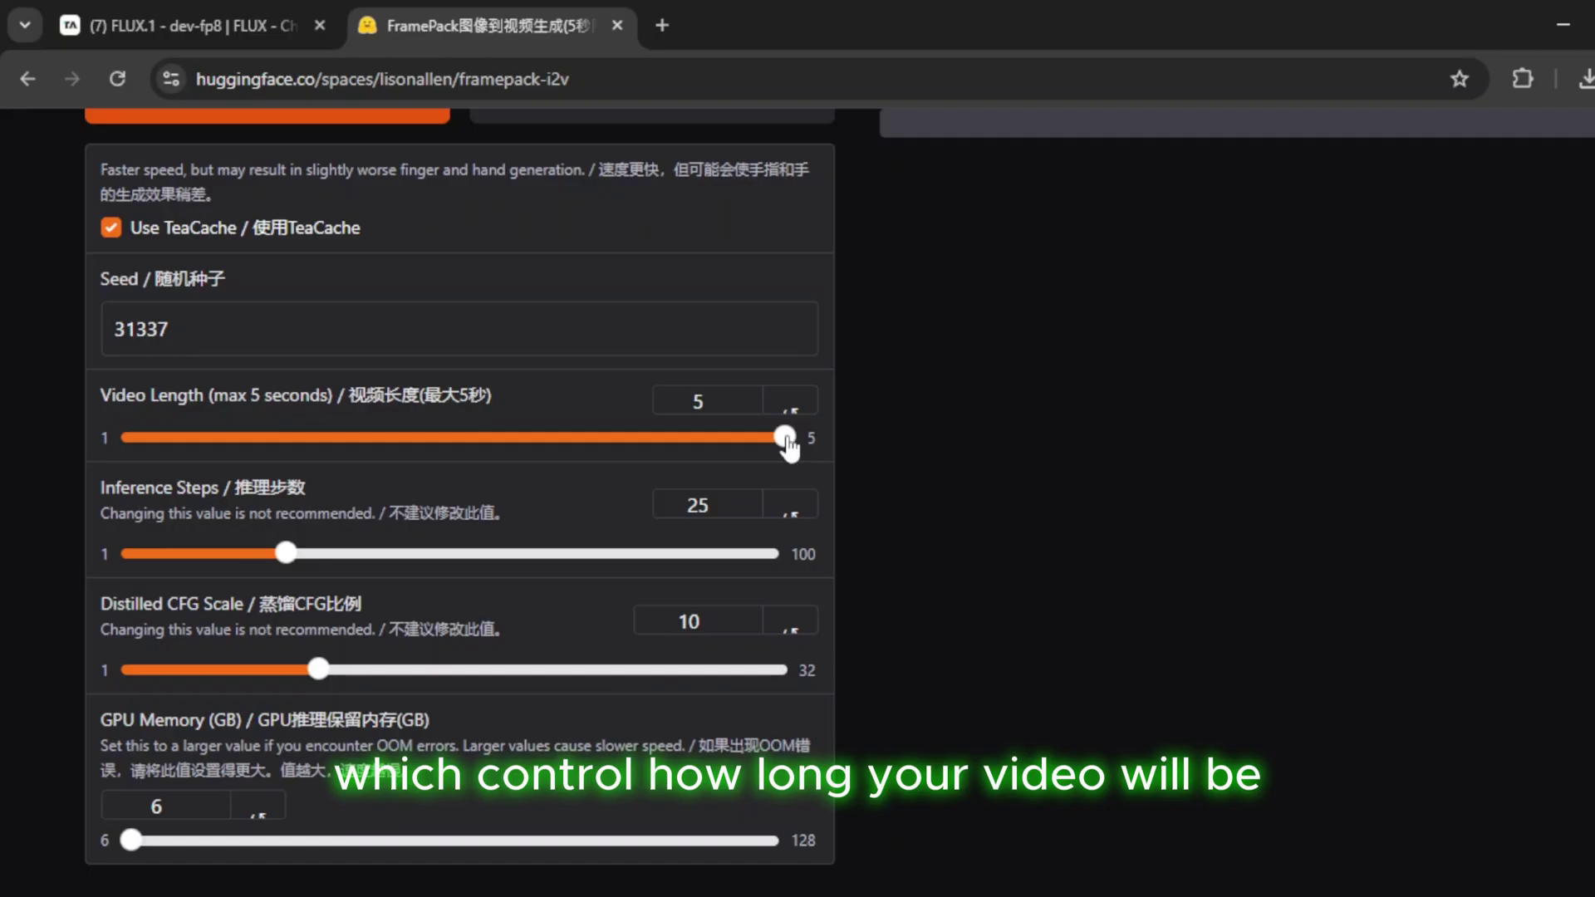
drag(750, 436, 463, 441)
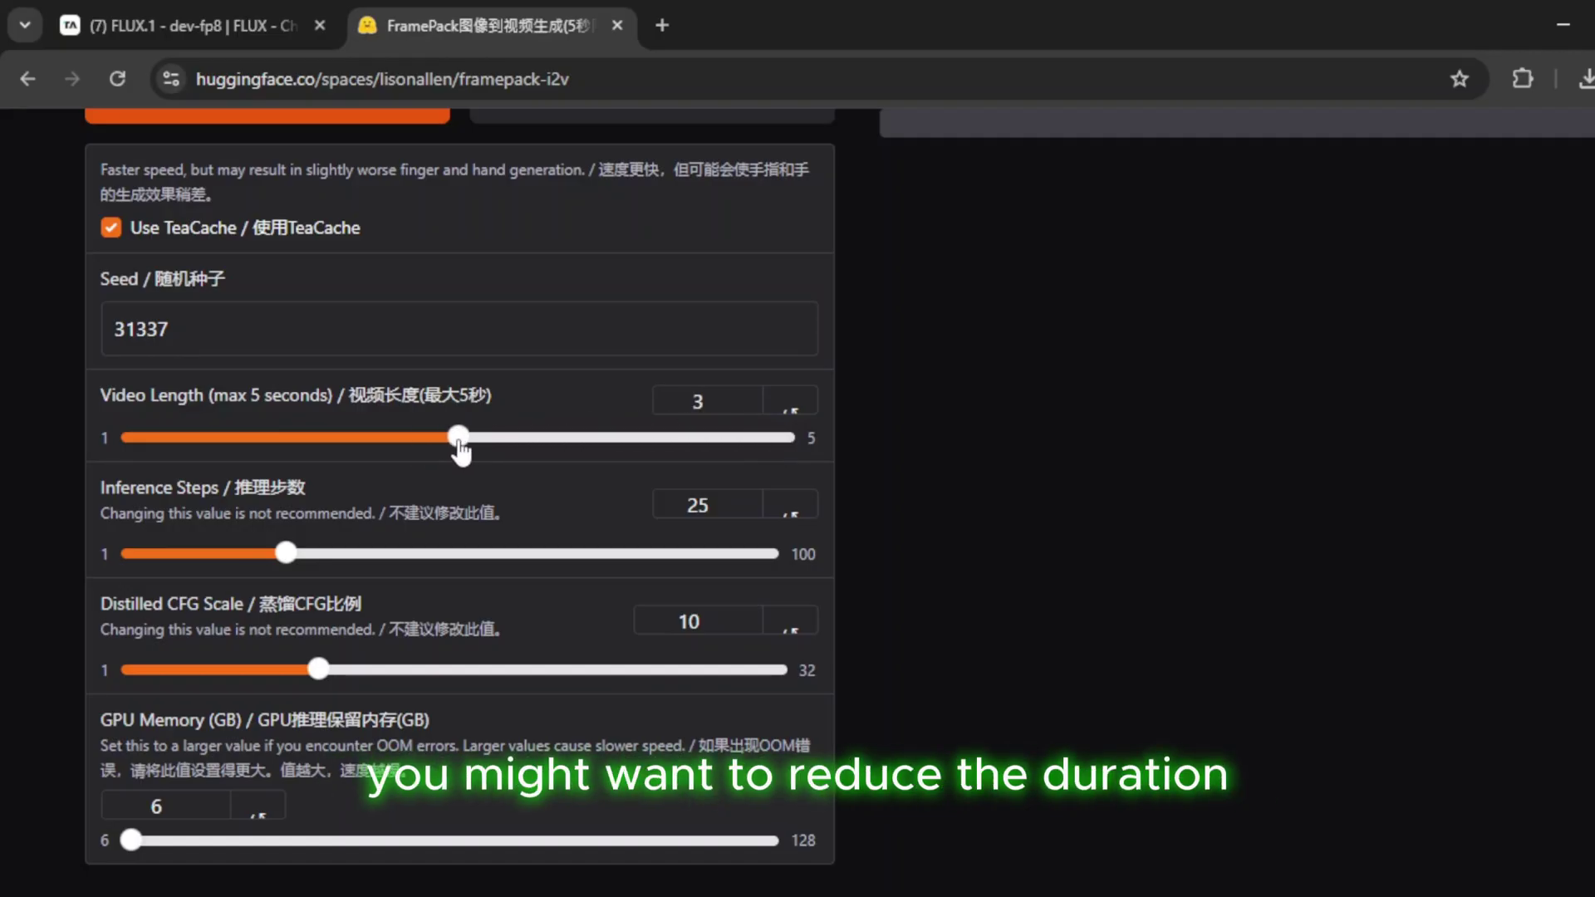
scroll(537, 478, down, 1)
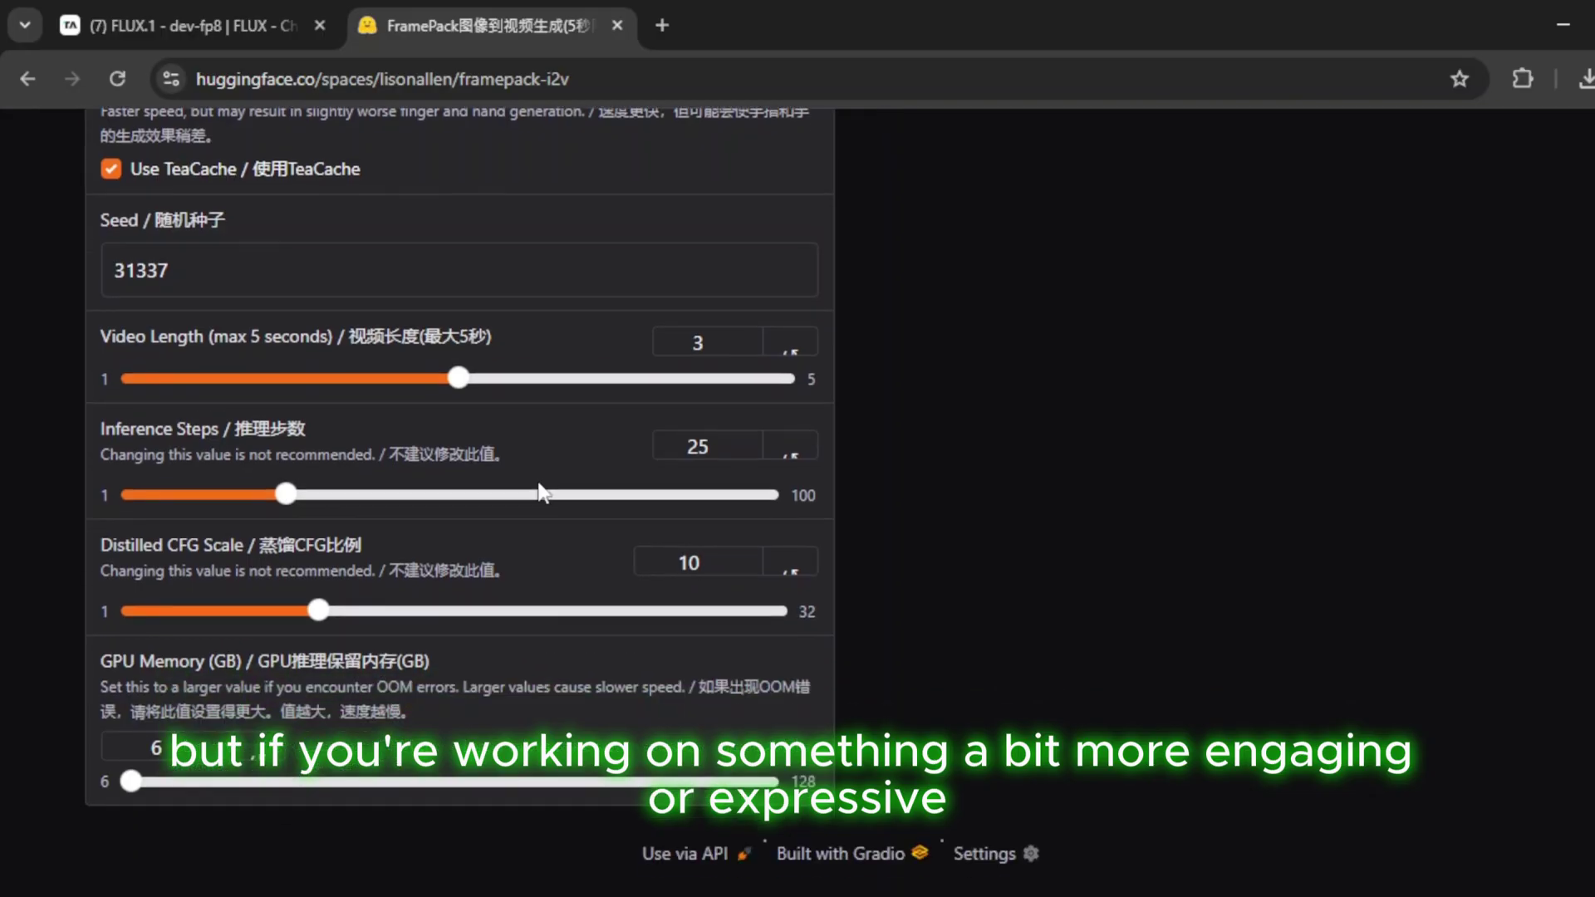
scroll(964, 419, up, 3)
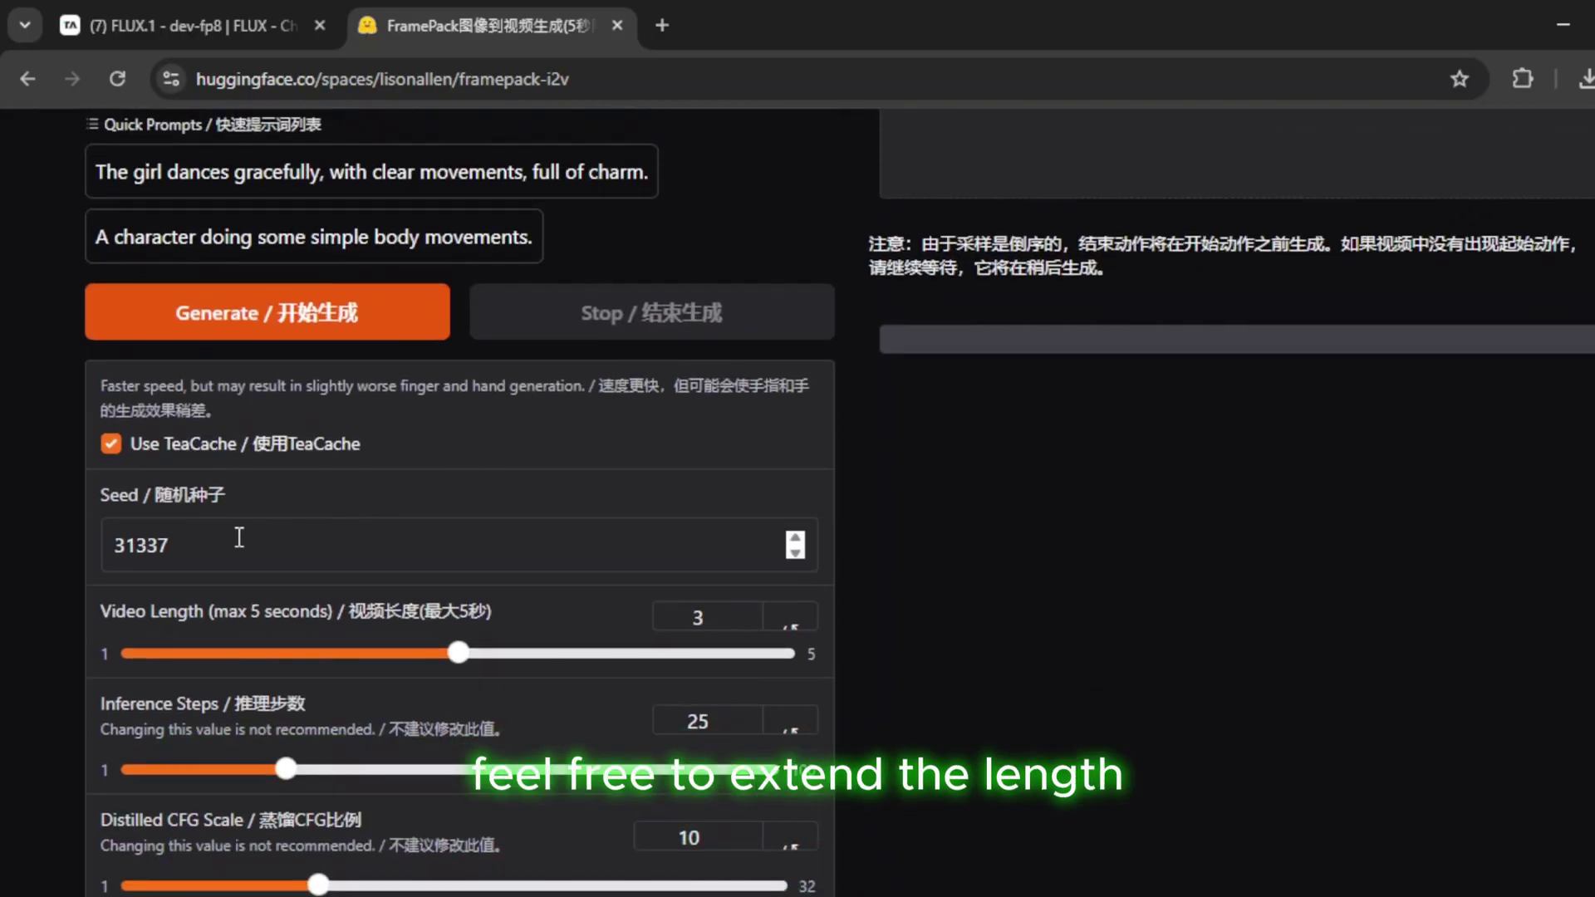
scroll(459, 433, up, 7)
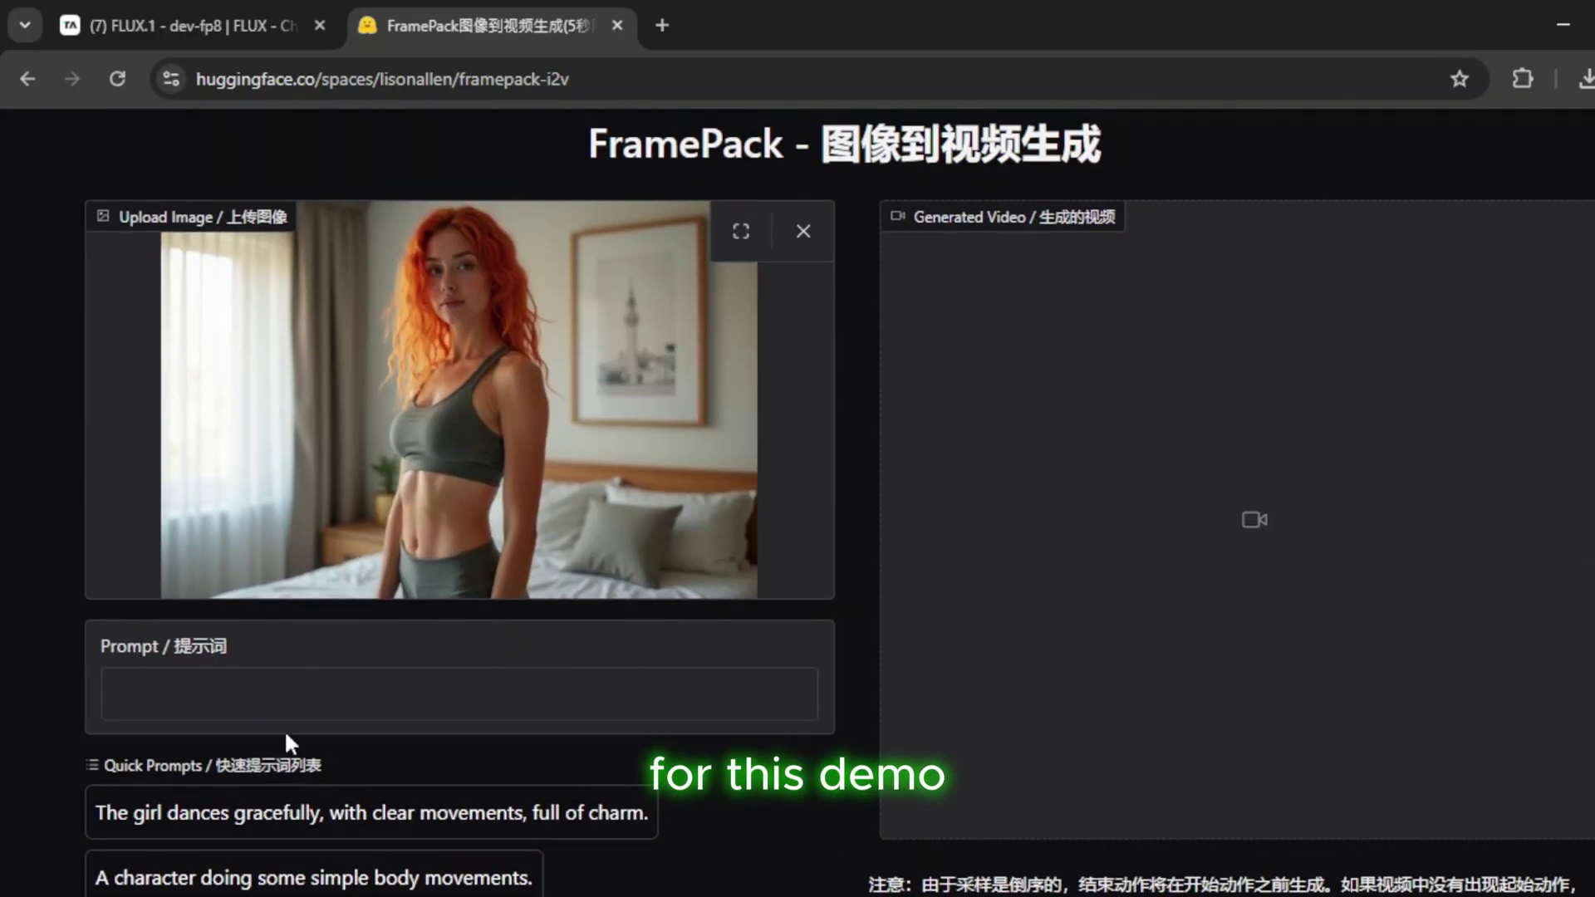
Step: Enter the motion prompt 'smiles at the viewer', correcting a typo
click(362, 704)
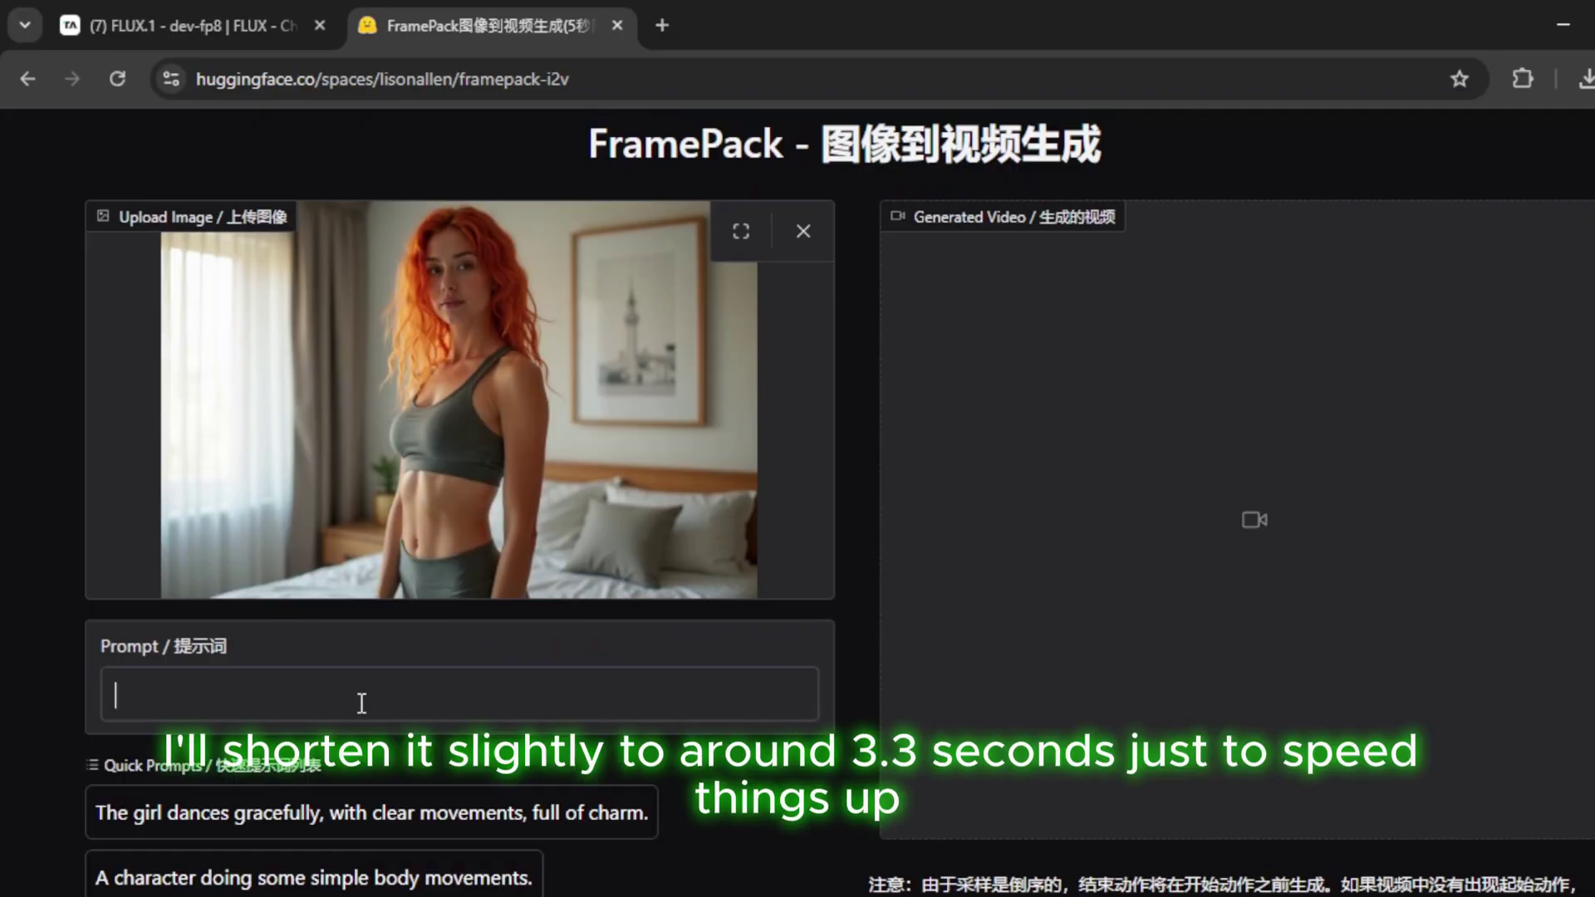
text(smil)
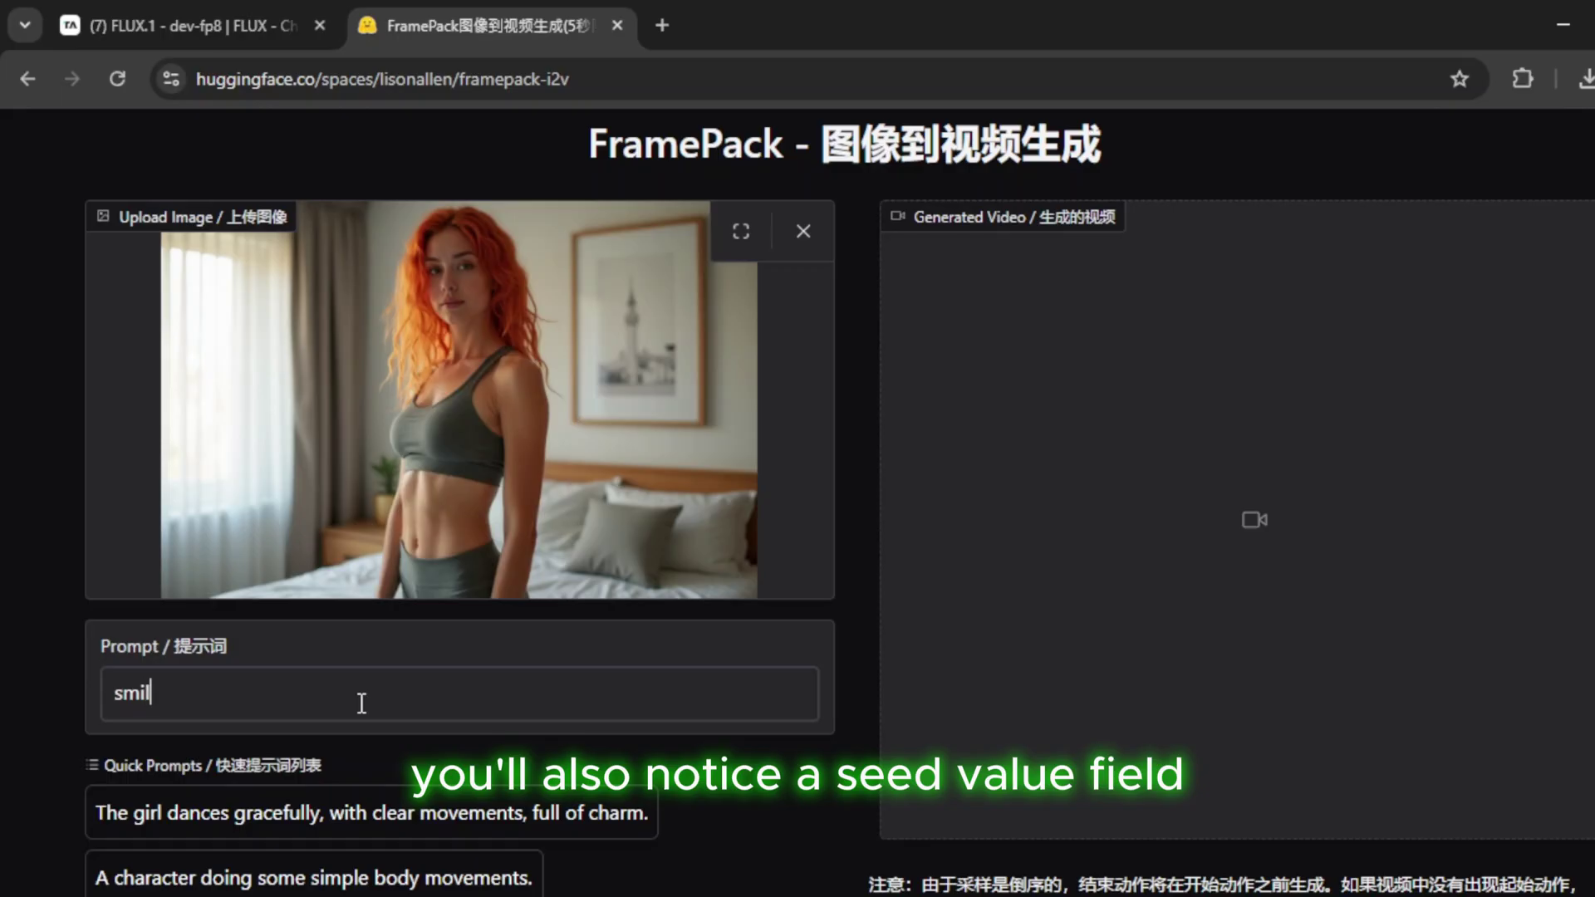
text(es at)
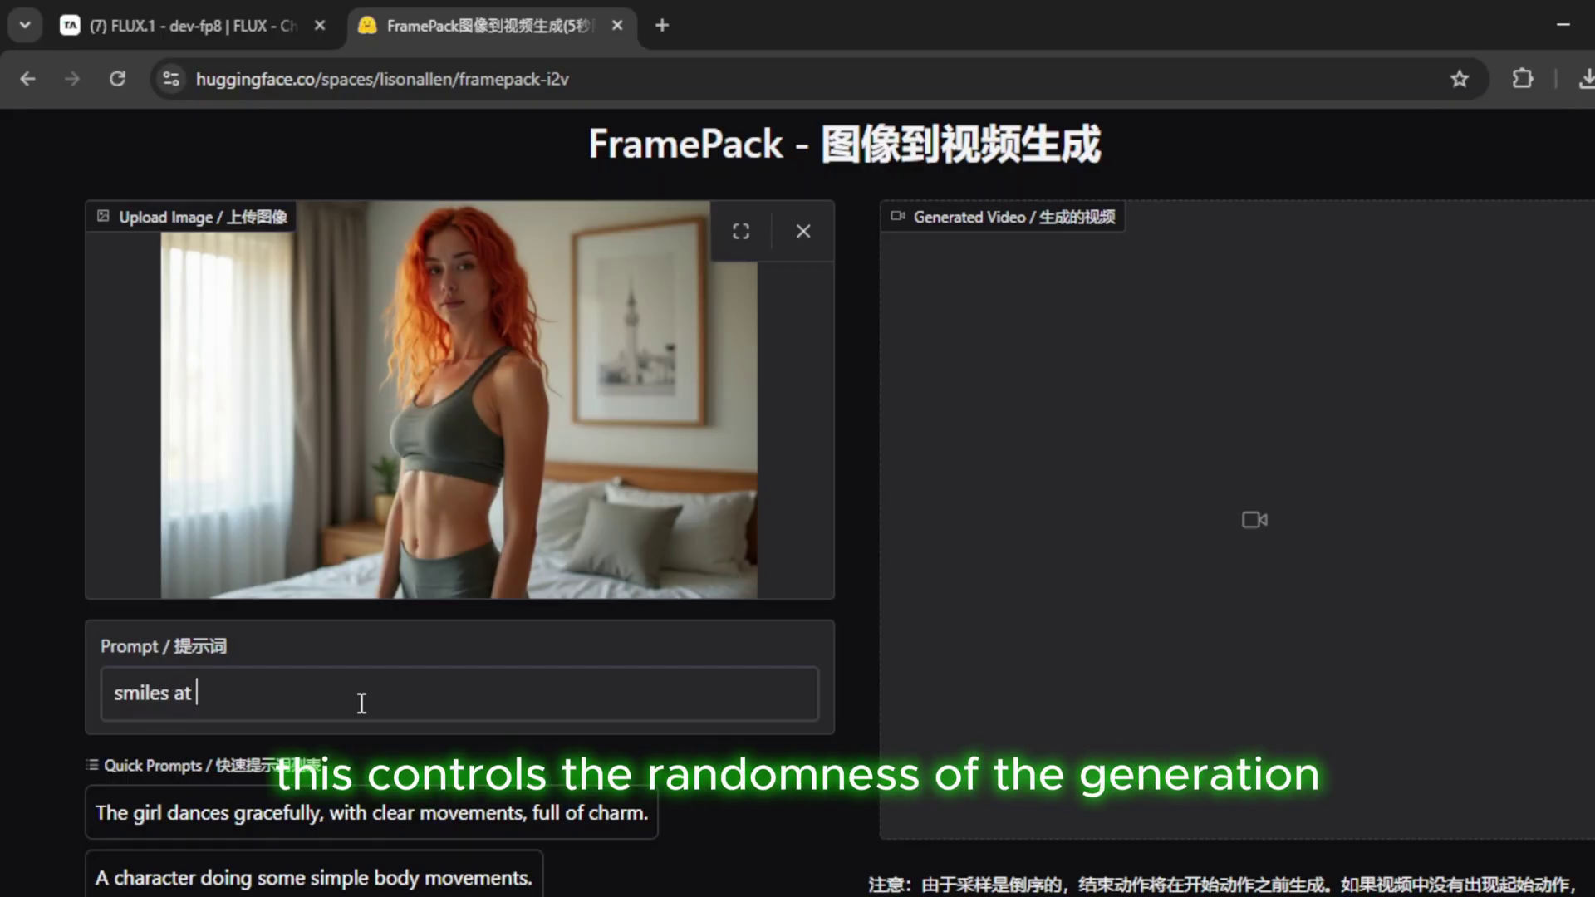
text( te)
key(BackSpace)
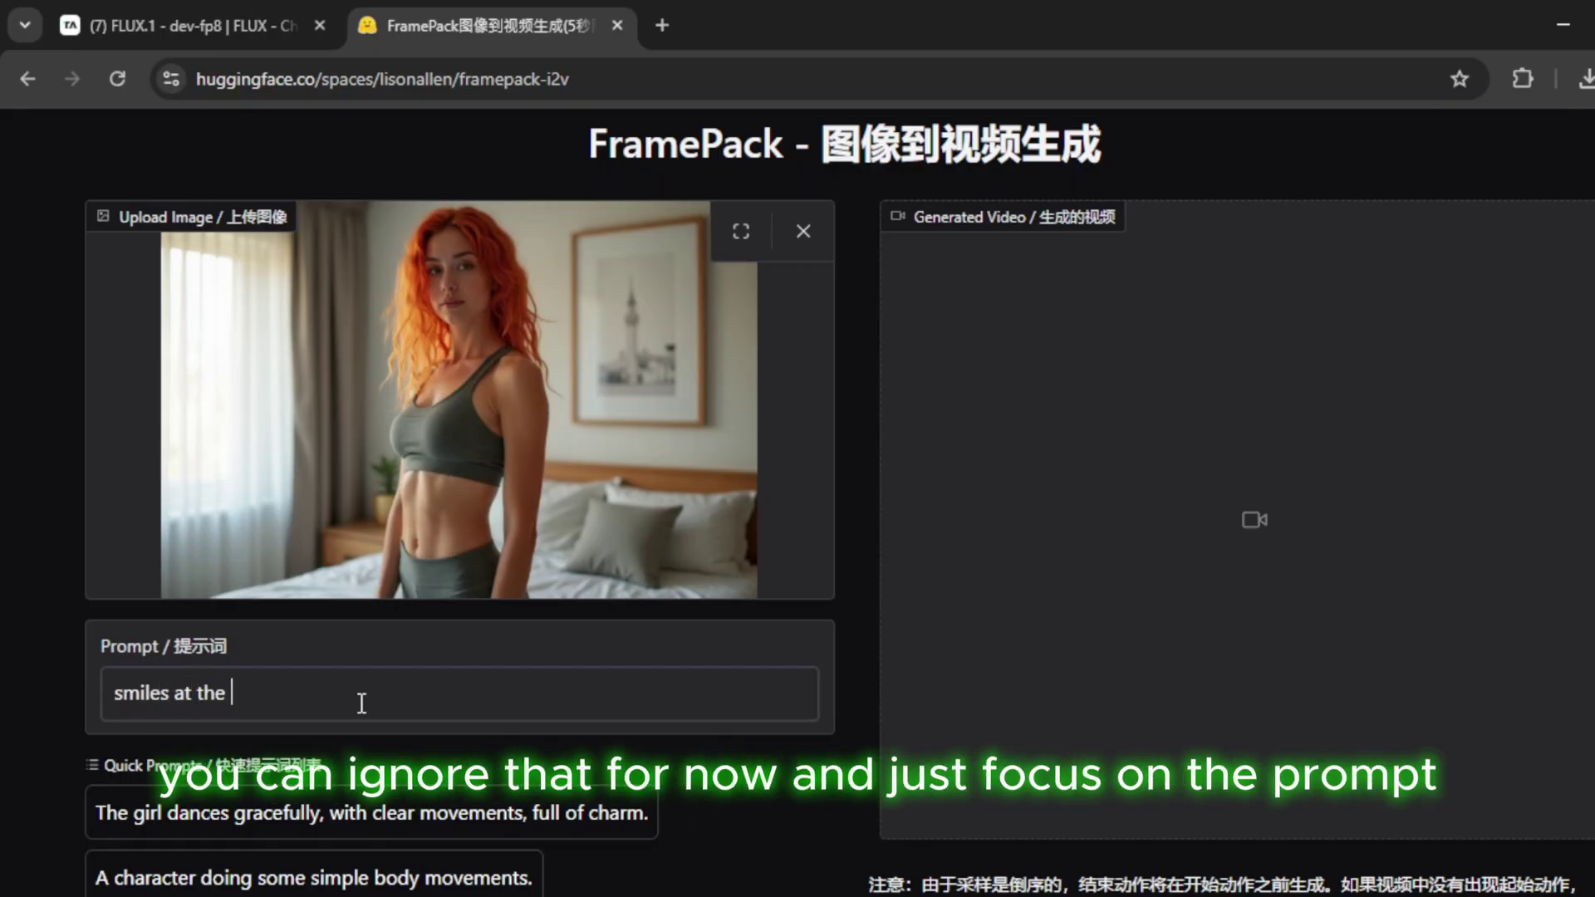
text(he viewer)
scroll(361, 704, down, 2)
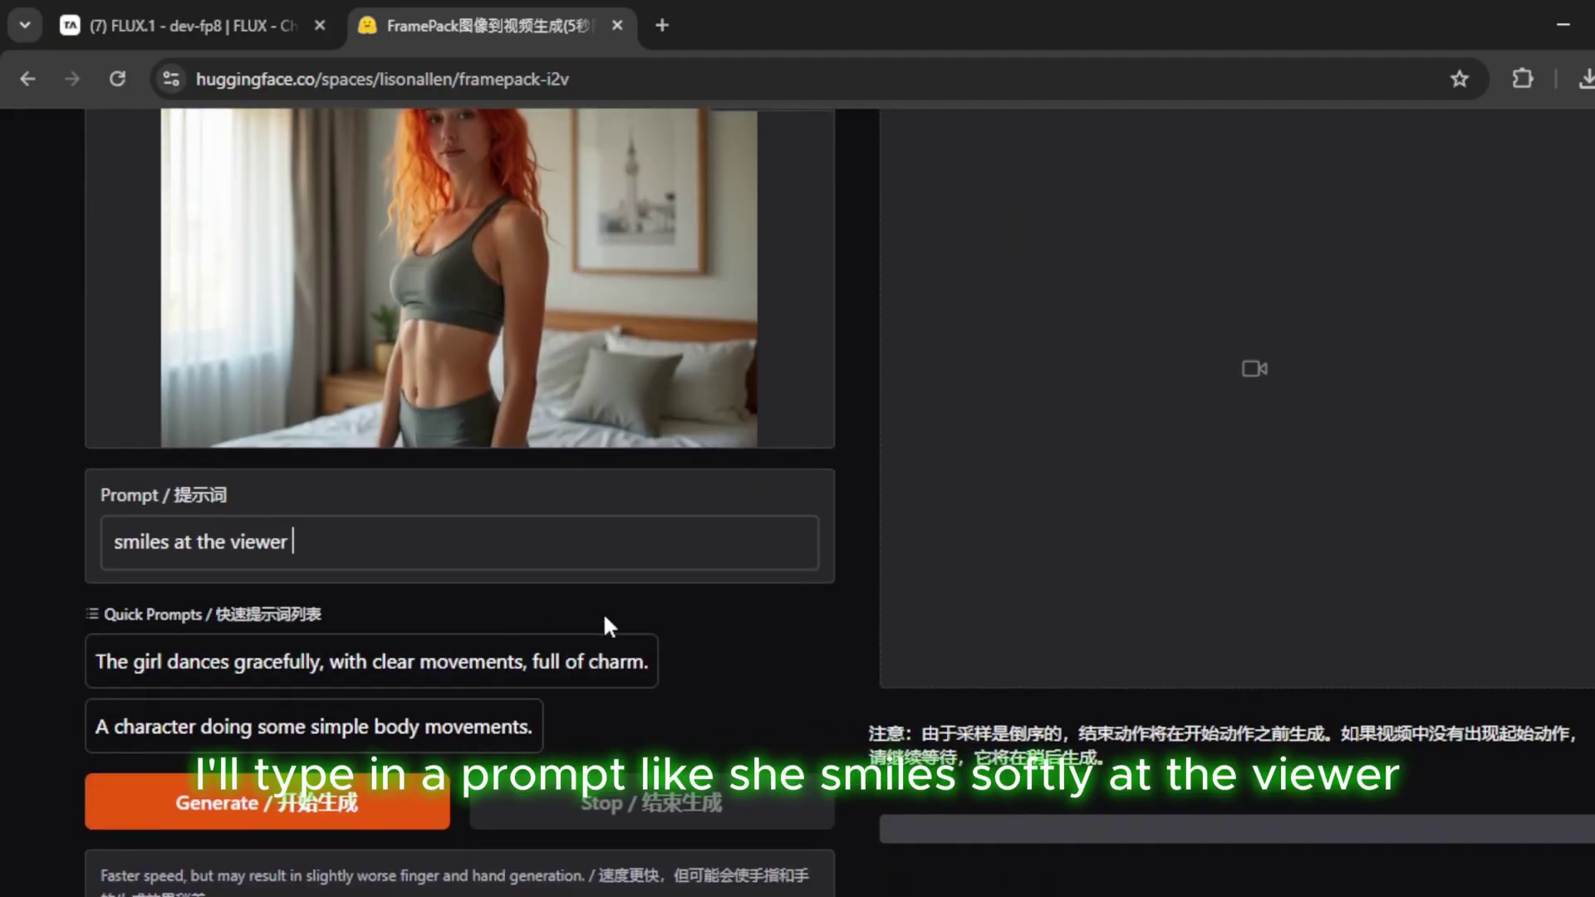
scroll(605, 617, down, 2)
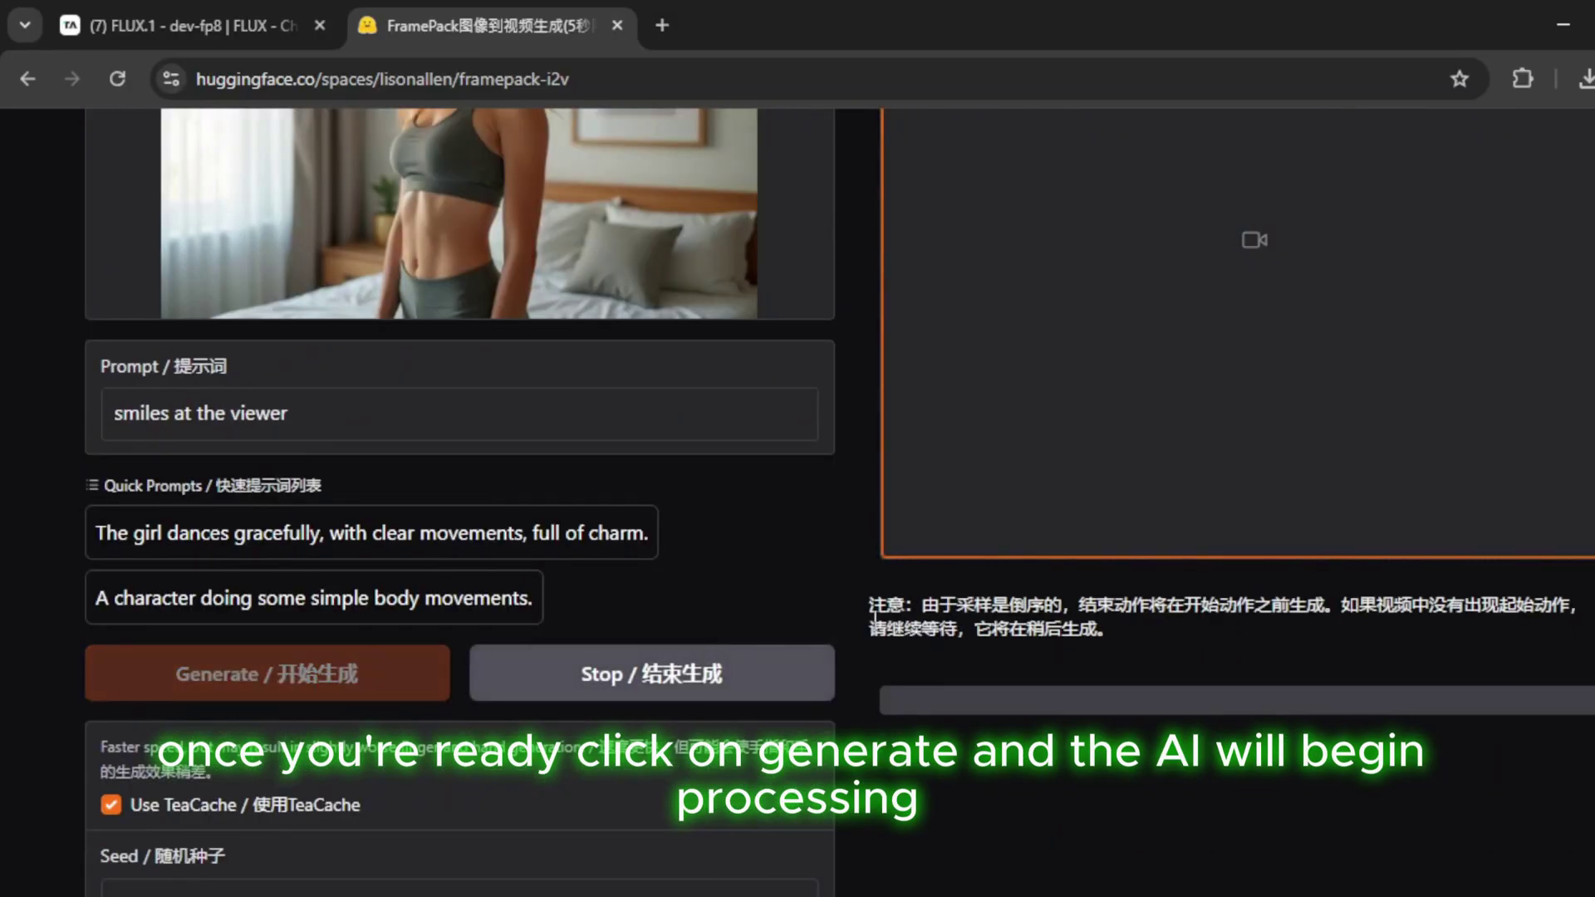
scroll(875, 620, up, 1)
scroll(874, 620, up, 2)
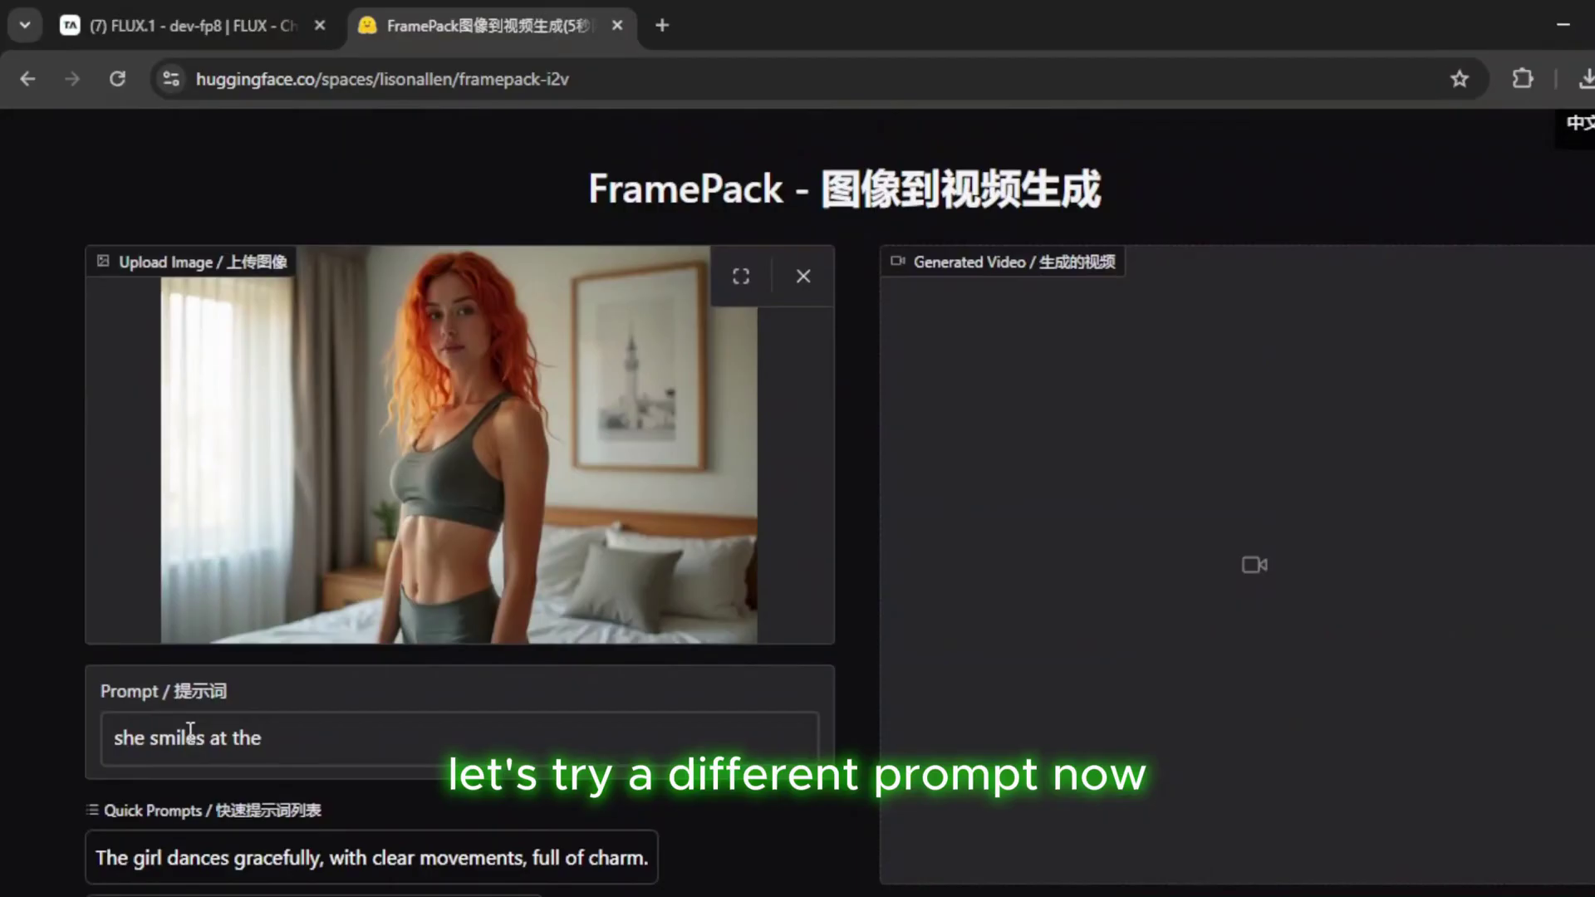
Step: Replace the prompt with 'she waves at the viewer' and lower the inference steps
key(BackSpace)
key(BackSpace)
key(BackSpace)
key(BackSpace)
key(BackSpace)
key(BackSpace)
key(BackSpace)
key(BackSpace)
key(BackSpace)
key(BackSpace)
key(BackSpace)
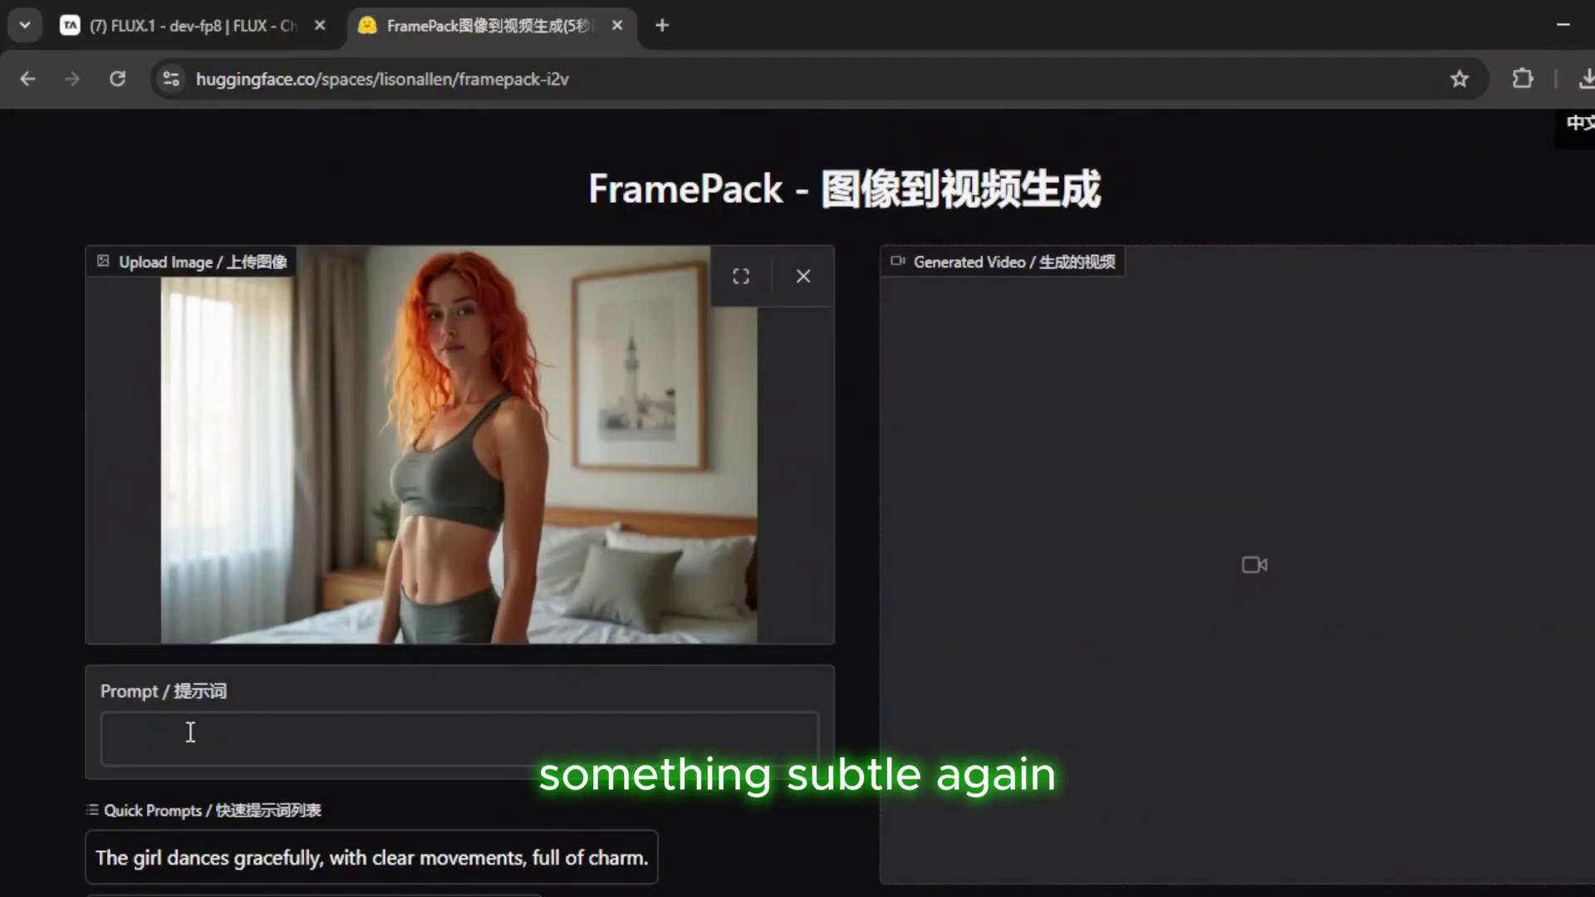
text(sh)
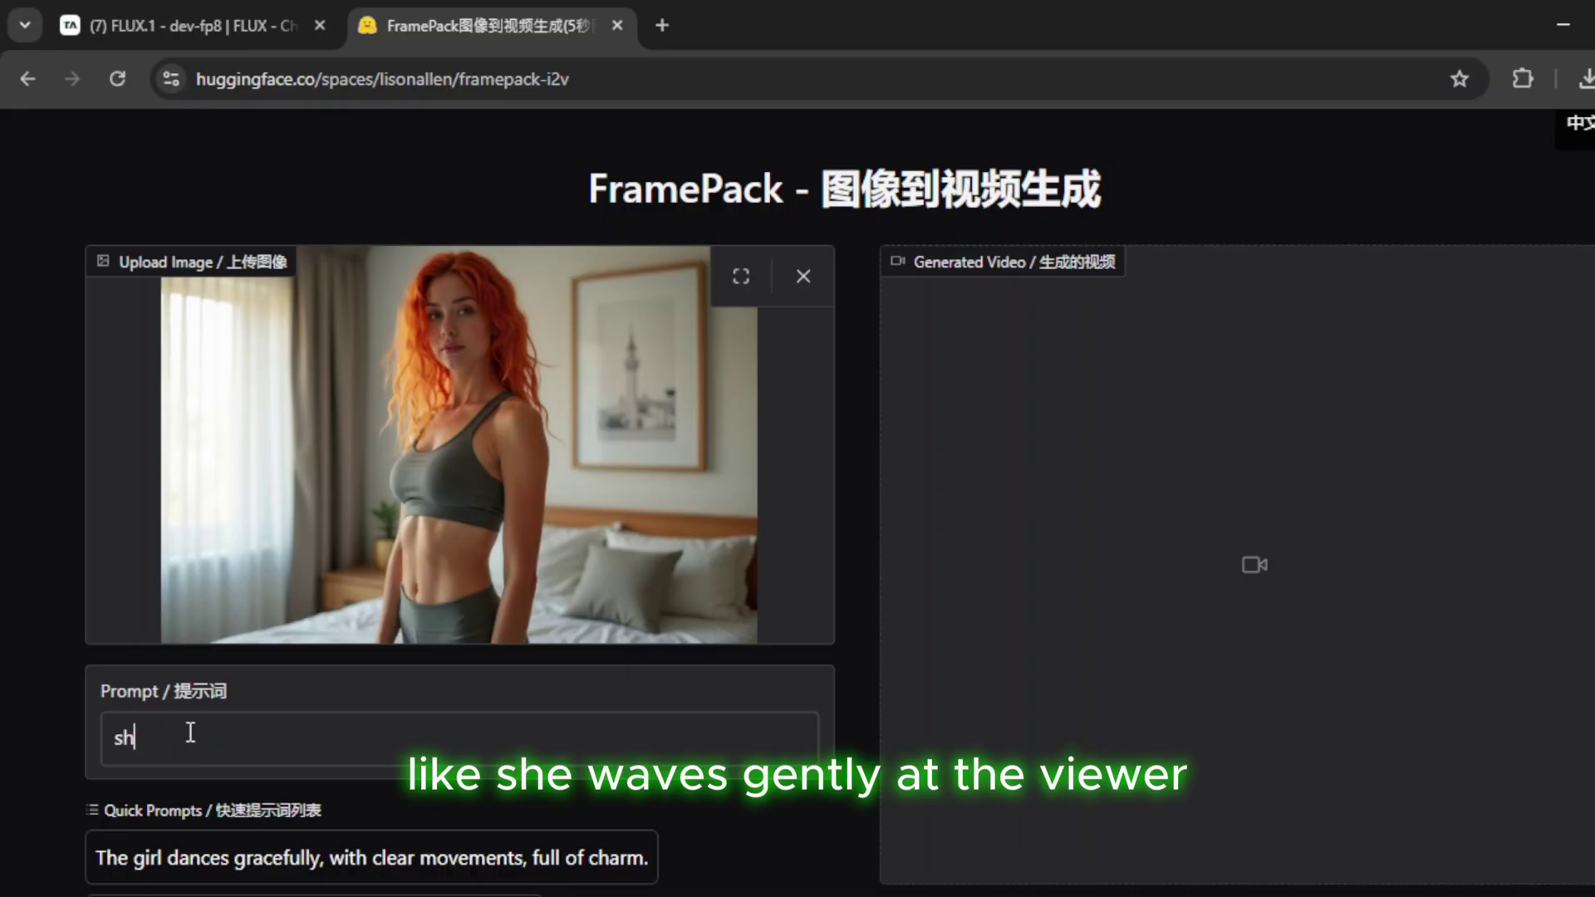
text(e waves )
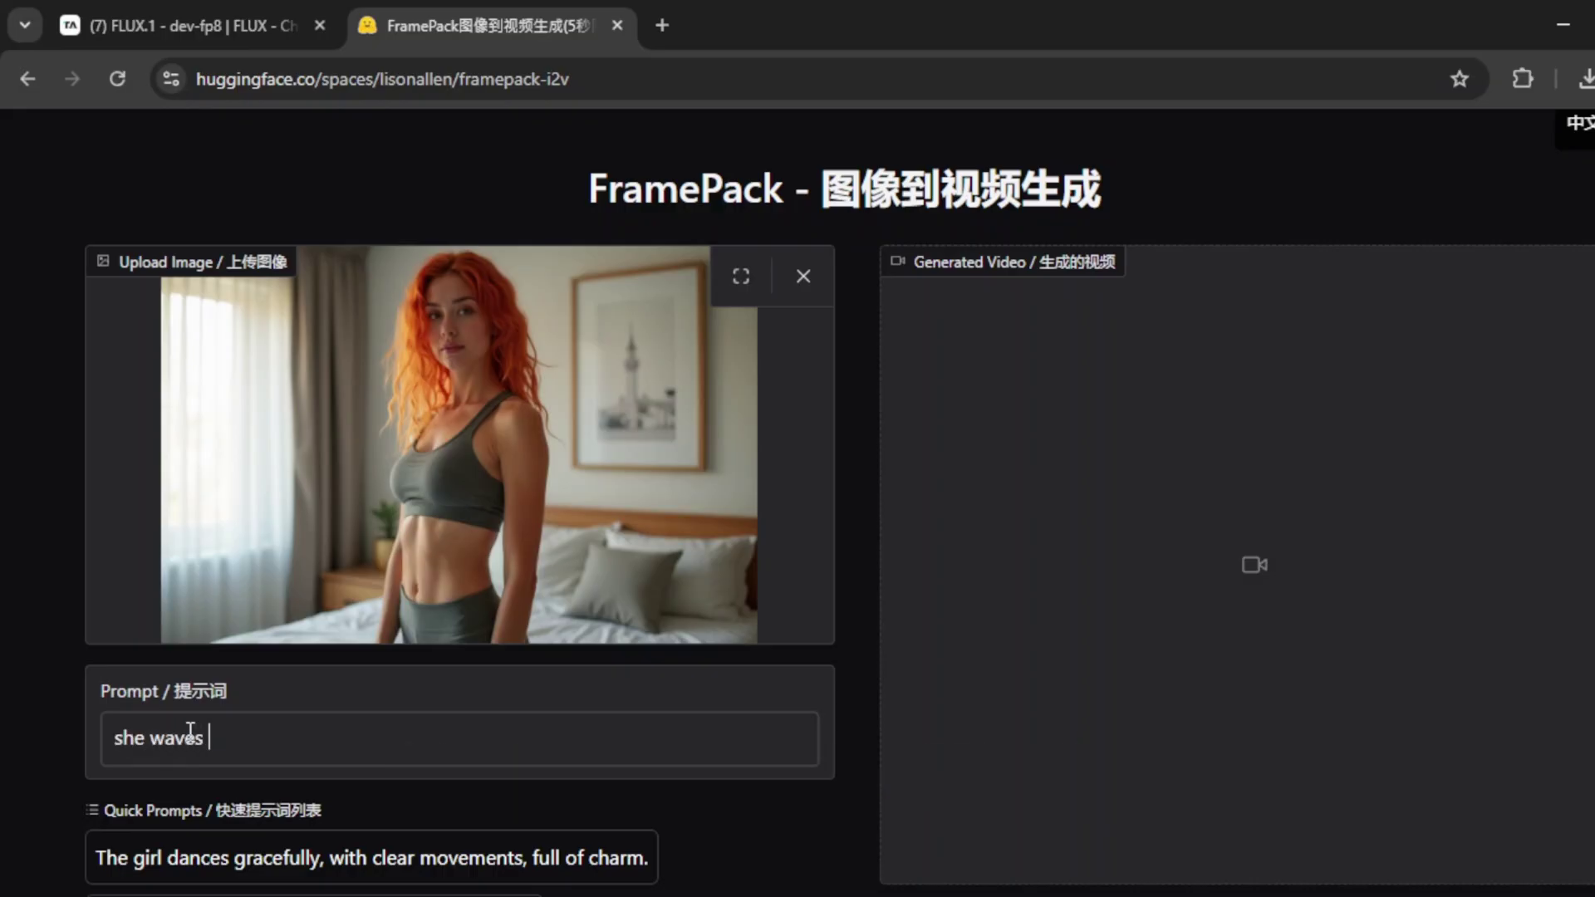
text(at the viewer)
scroll(401, 786, down, 4)
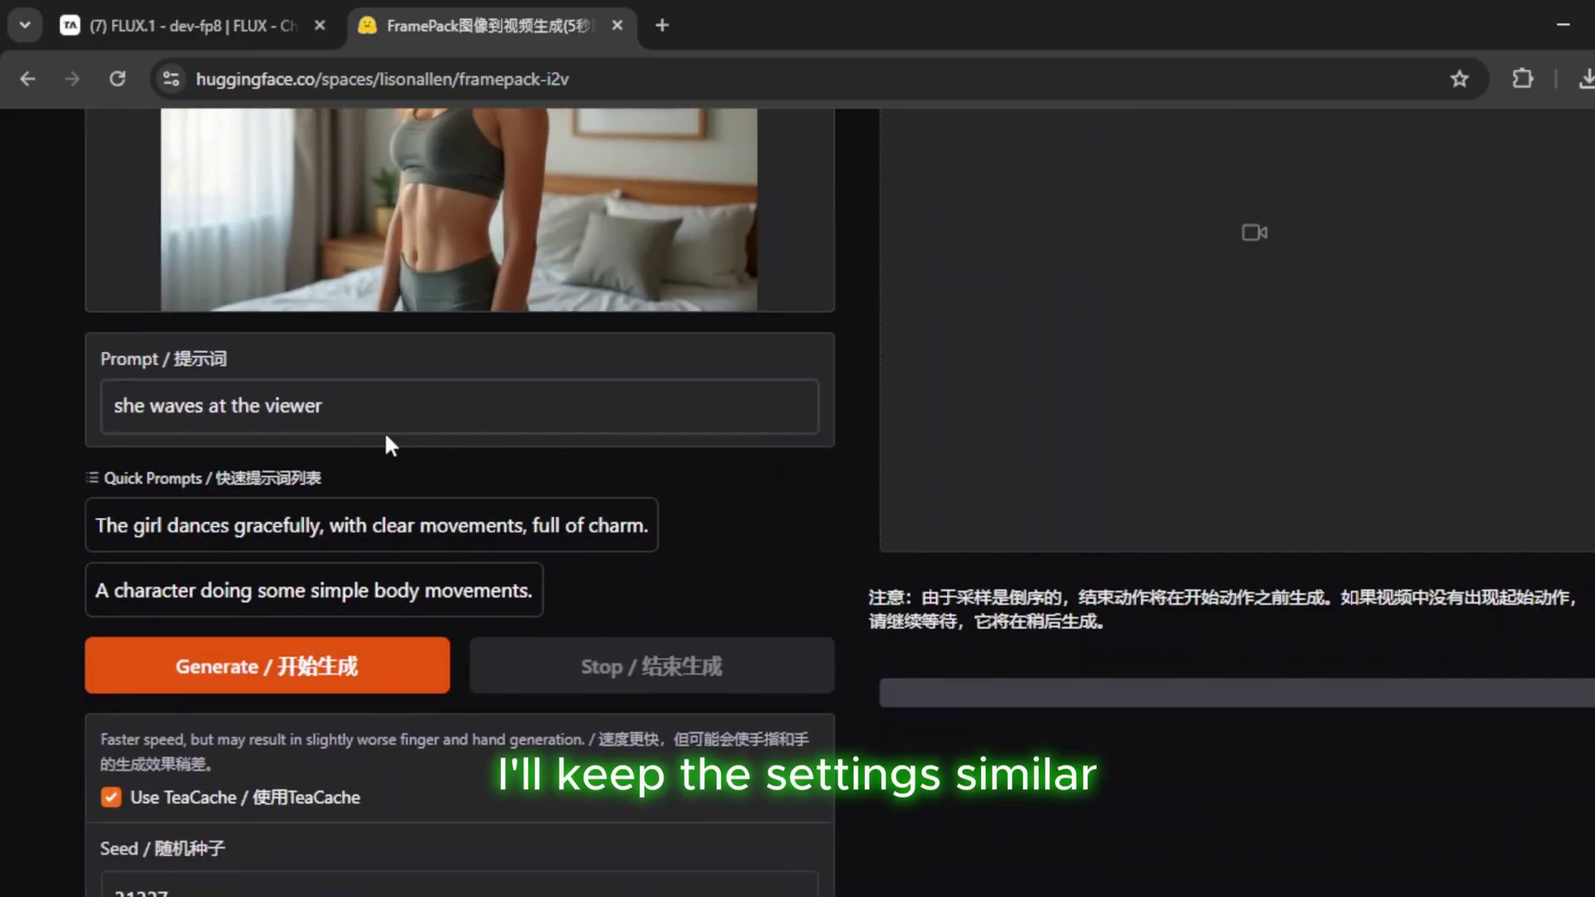
scroll(463, 652, down, 6)
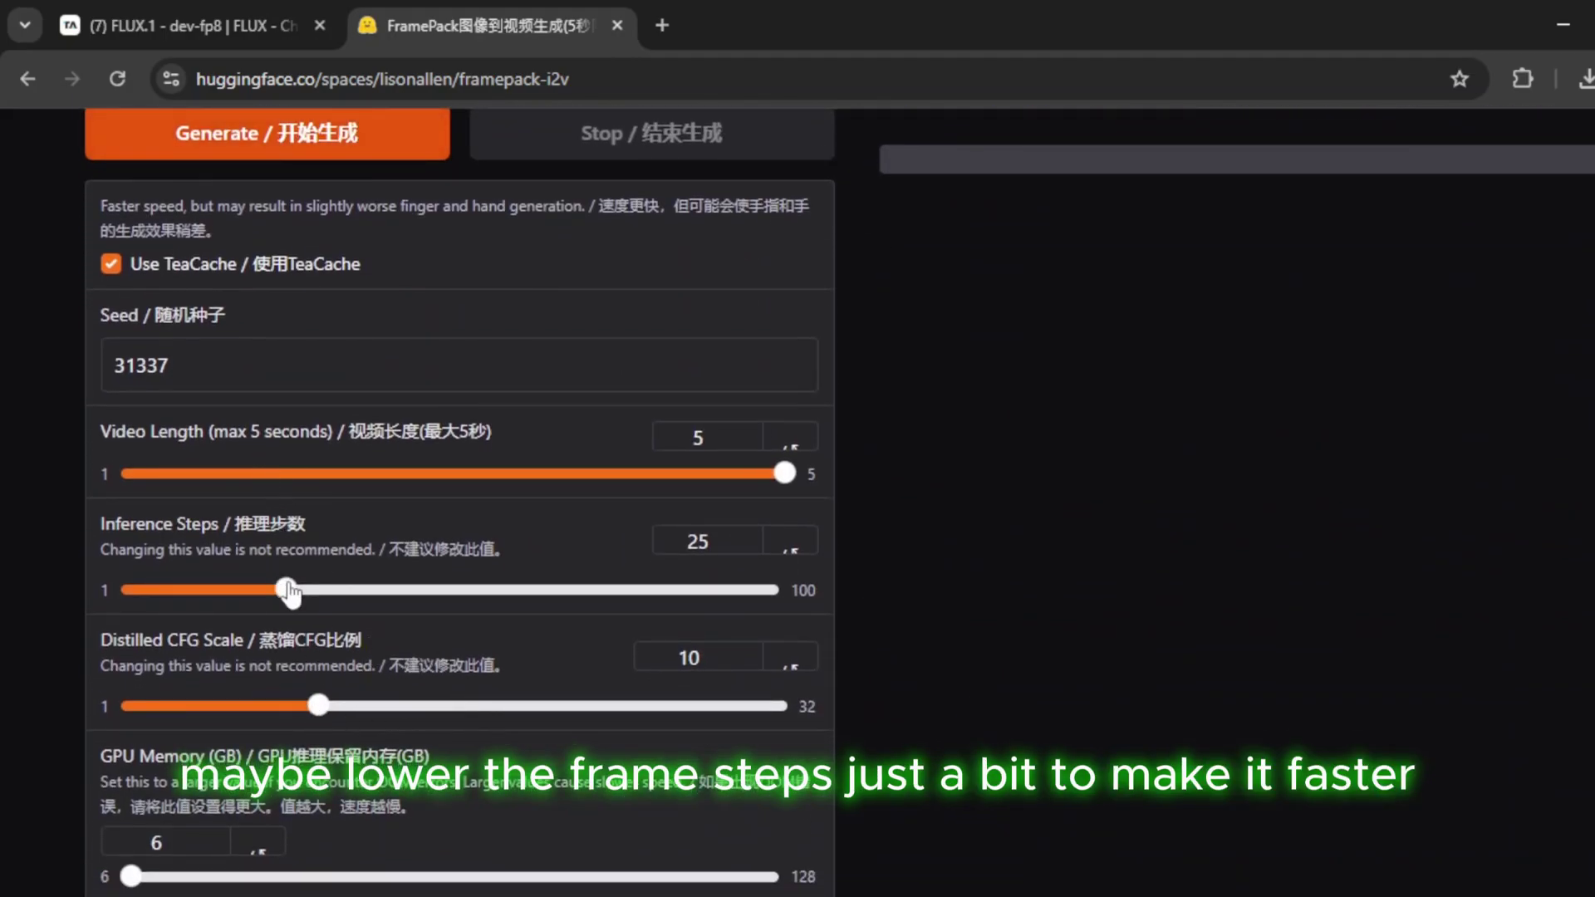
drag(289, 591, 272, 582)
Step: Start generating the waving video
scroll(255, 582, up, 7)
click(311, 760)
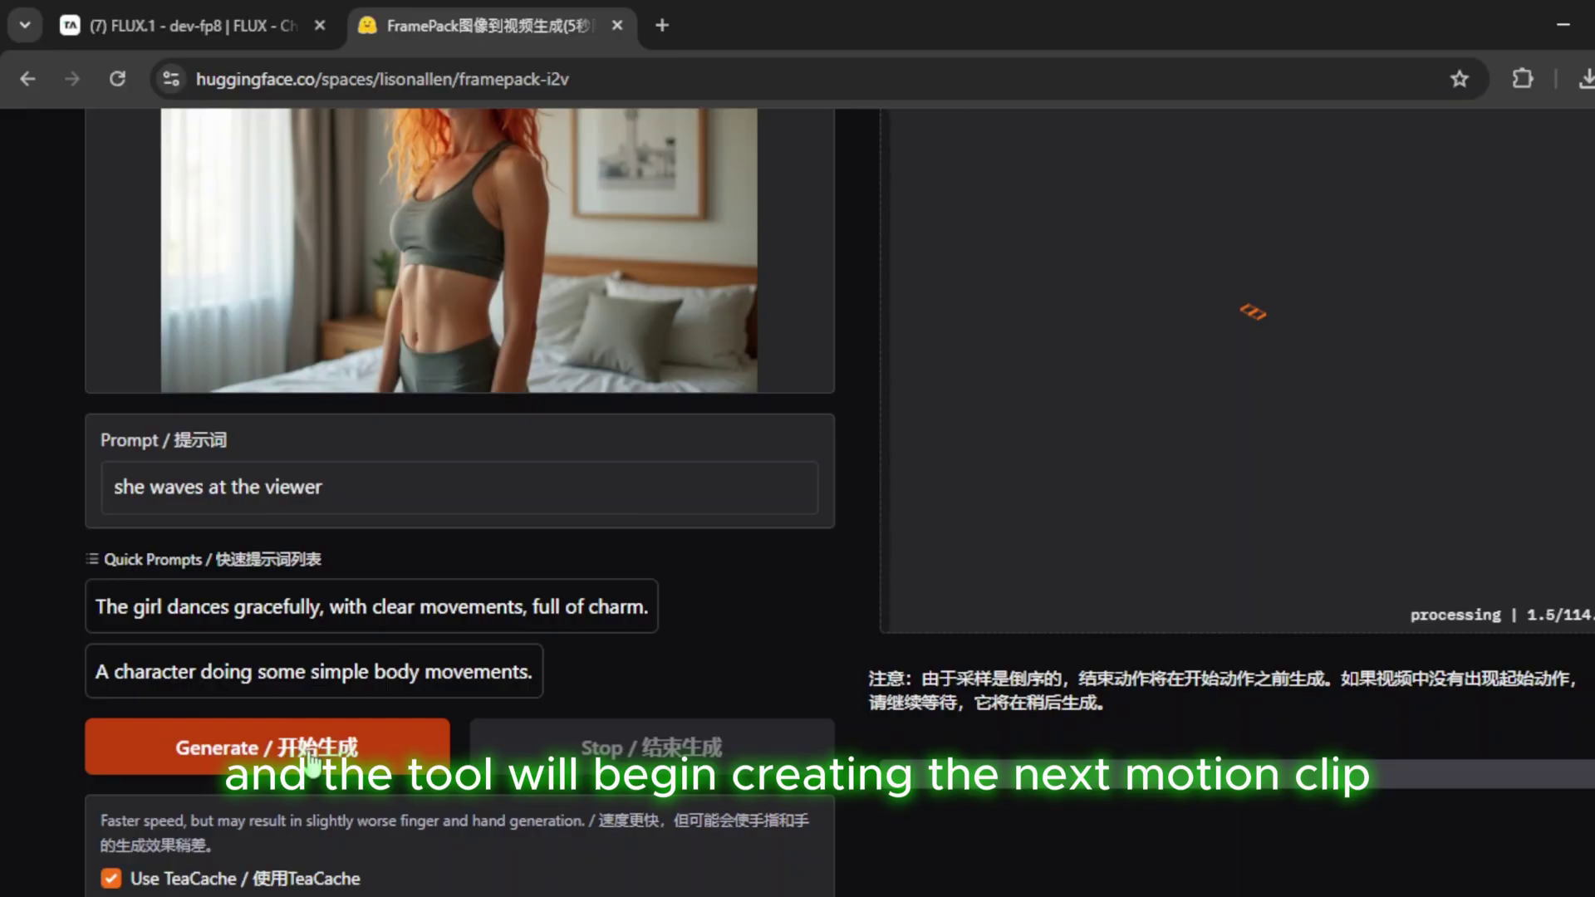
scroll(868, 556, up, 3)
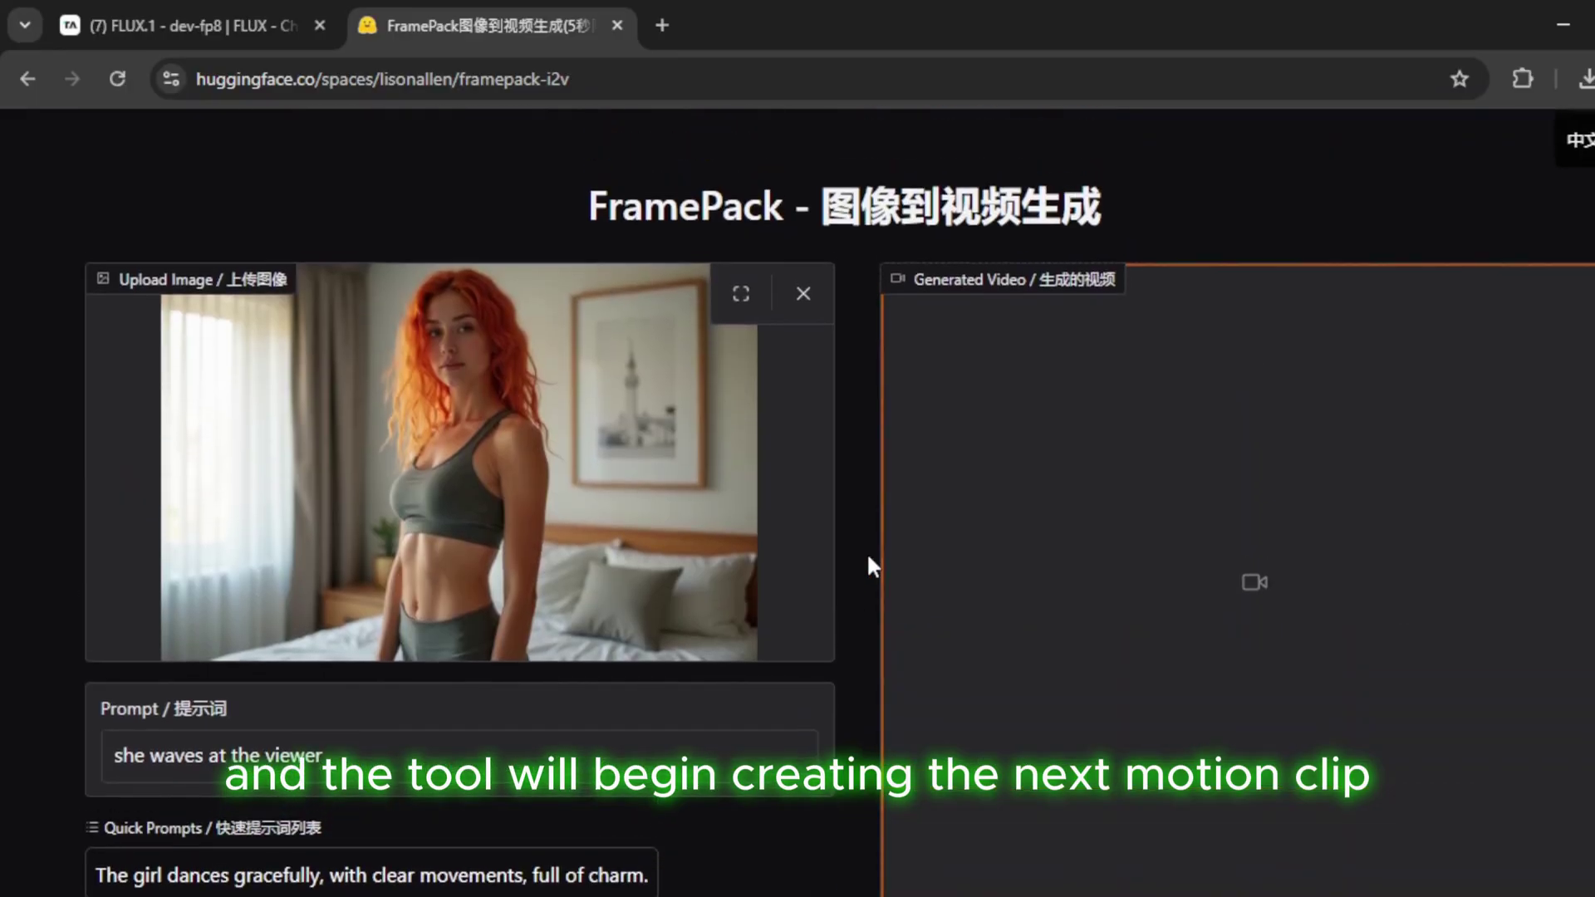
scroll(865, 552, up, 2)
scroll(865, 552, down, 1)
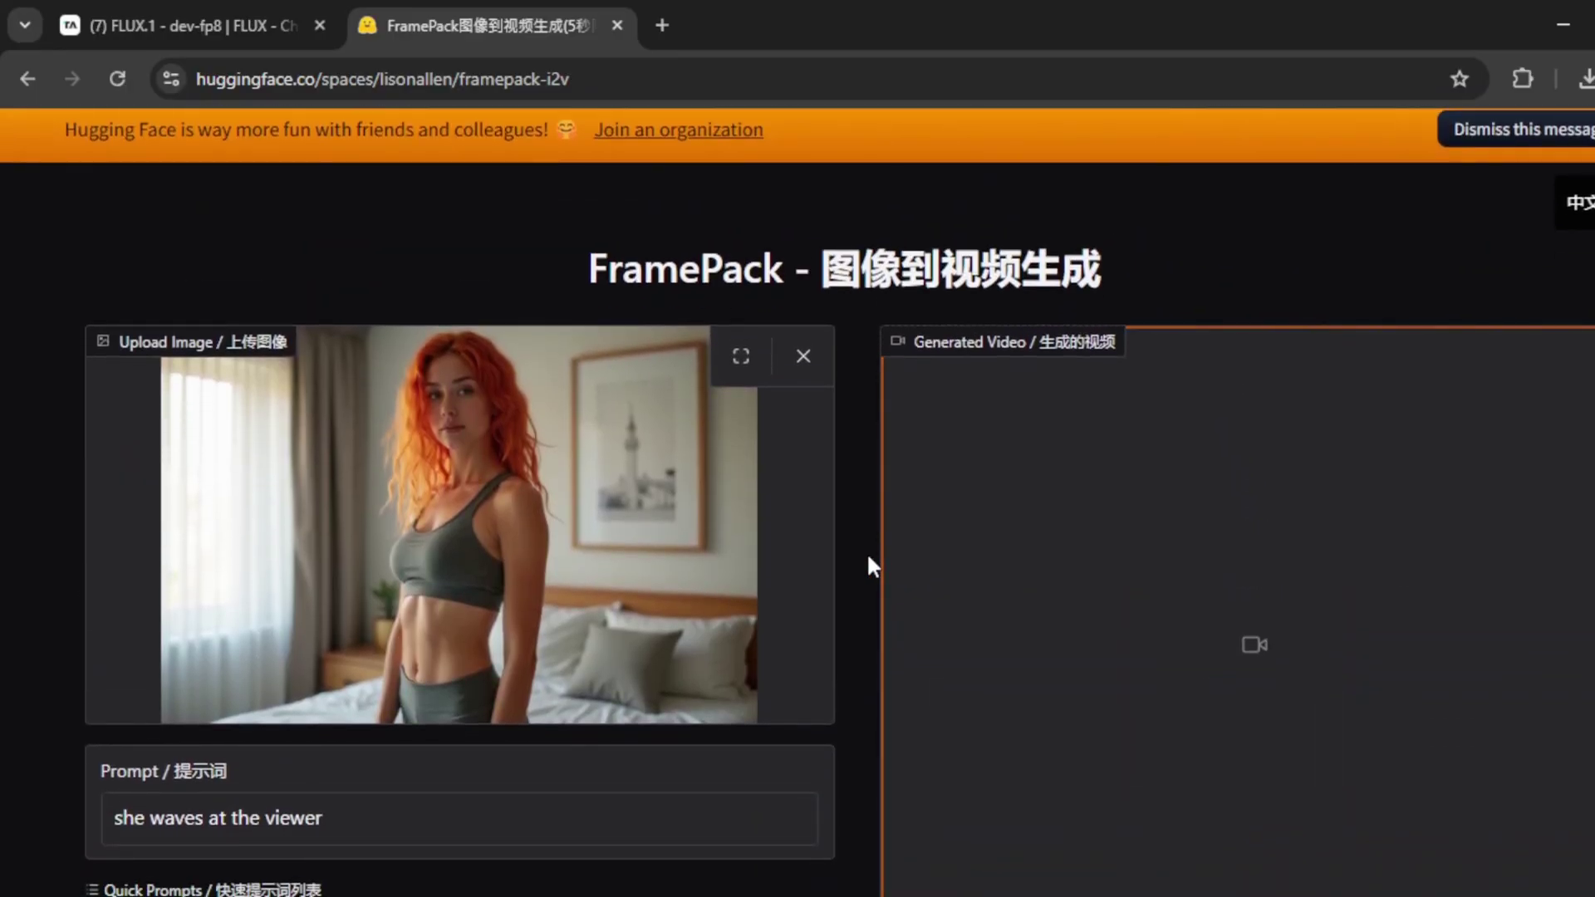
scroll(866, 552, down, 3)
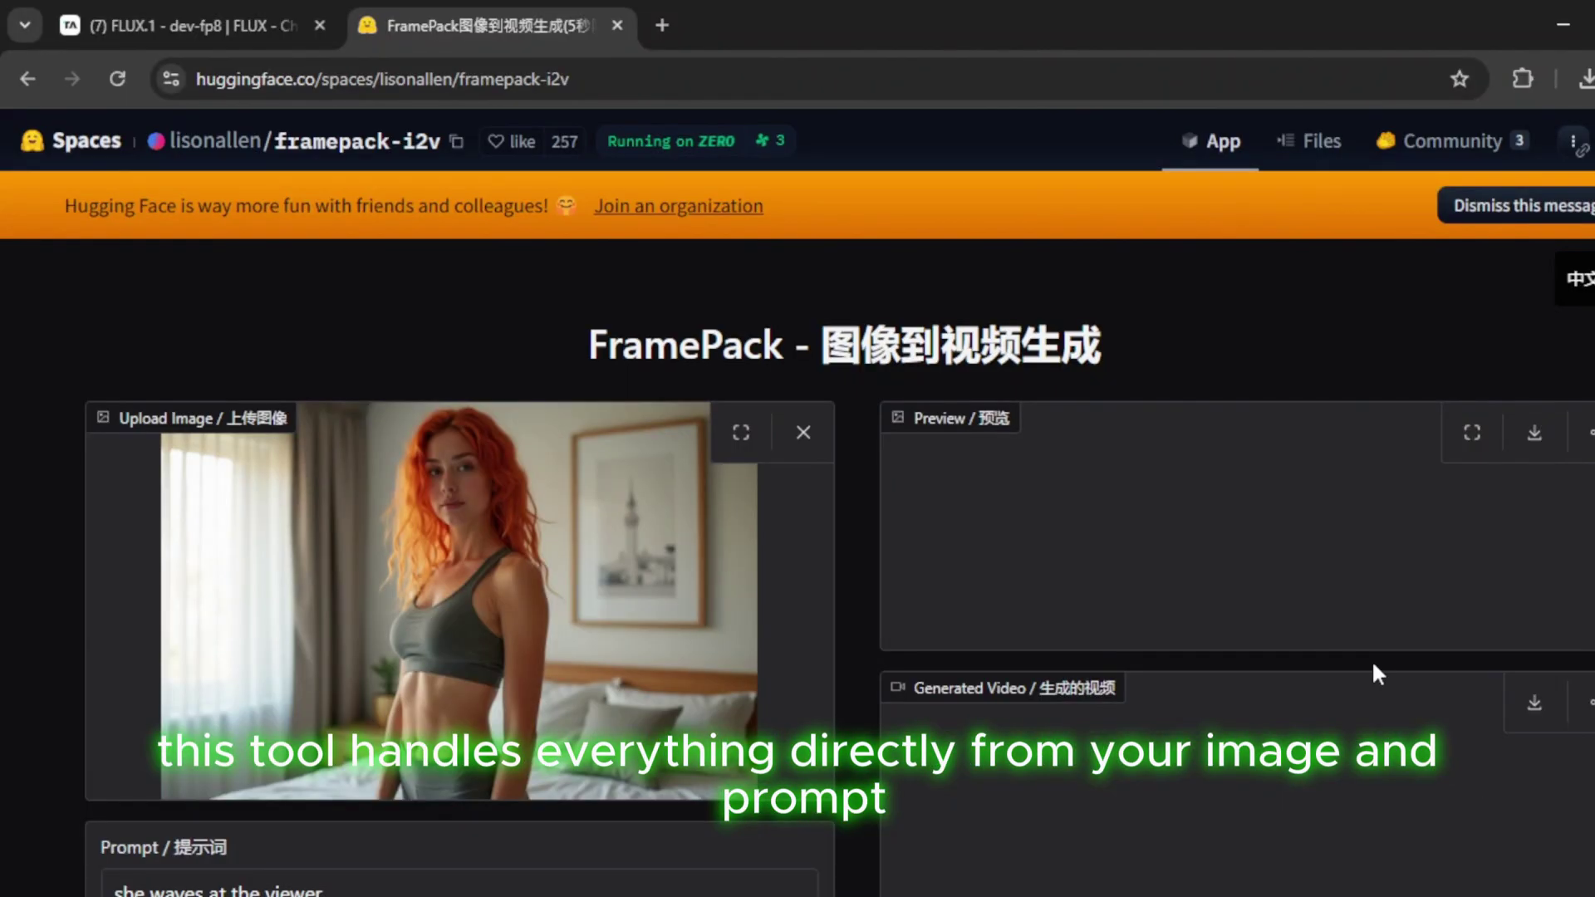
Step: Download the waving-woman video from the Generated Video panel as 250508_163918_228_7101_9.mp4 (3.1 MB)
scroll(1376, 673, down, 5)
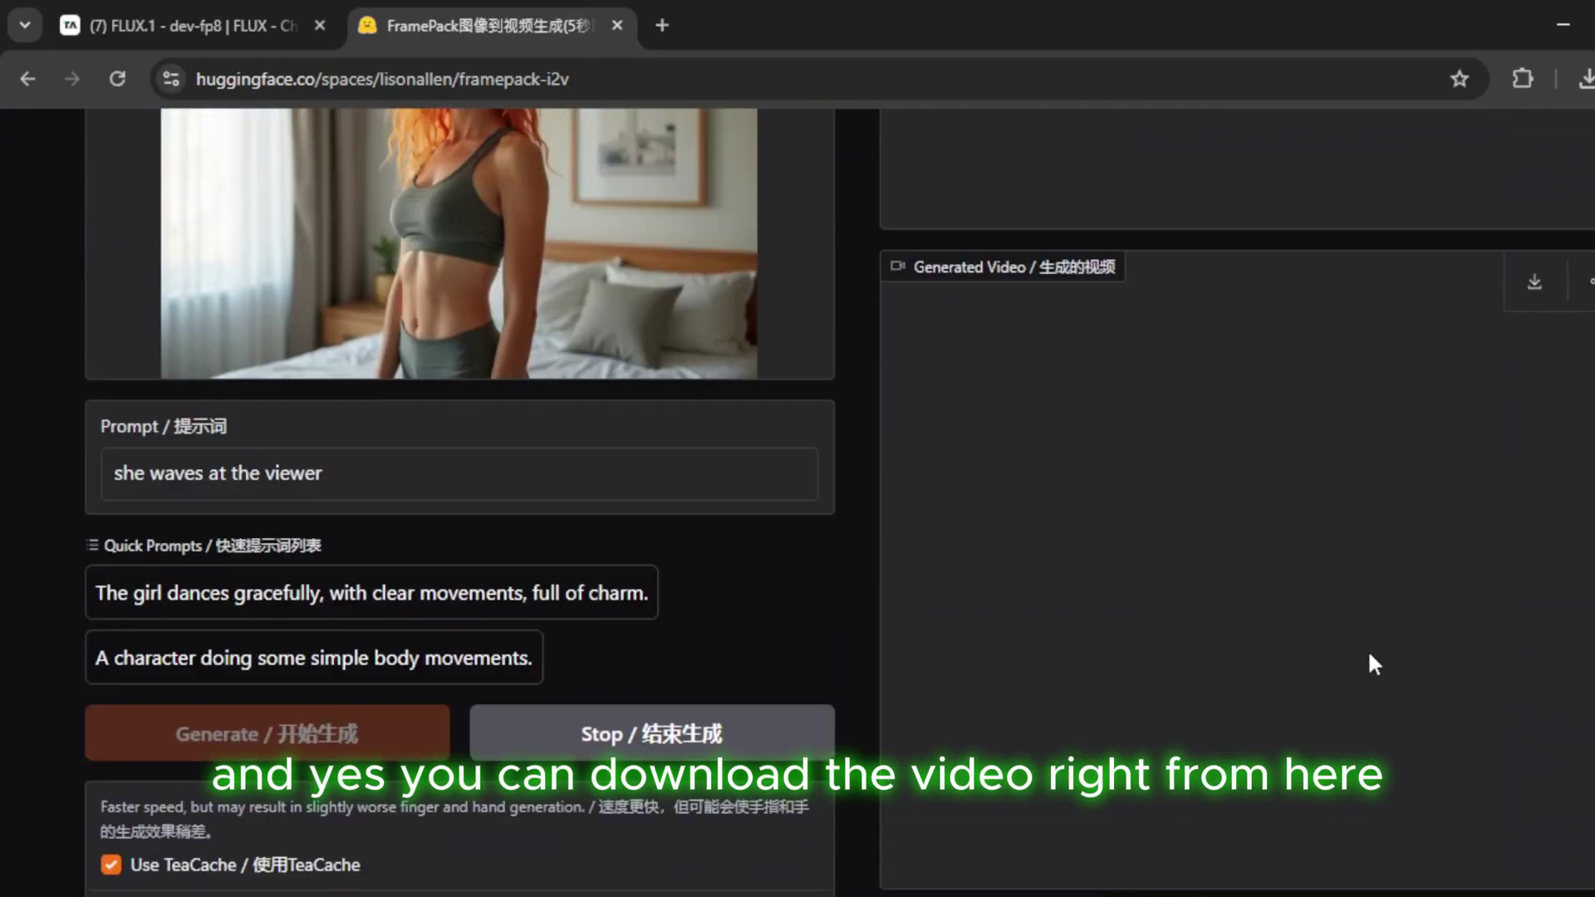
scroll(1437, 532, up, 1)
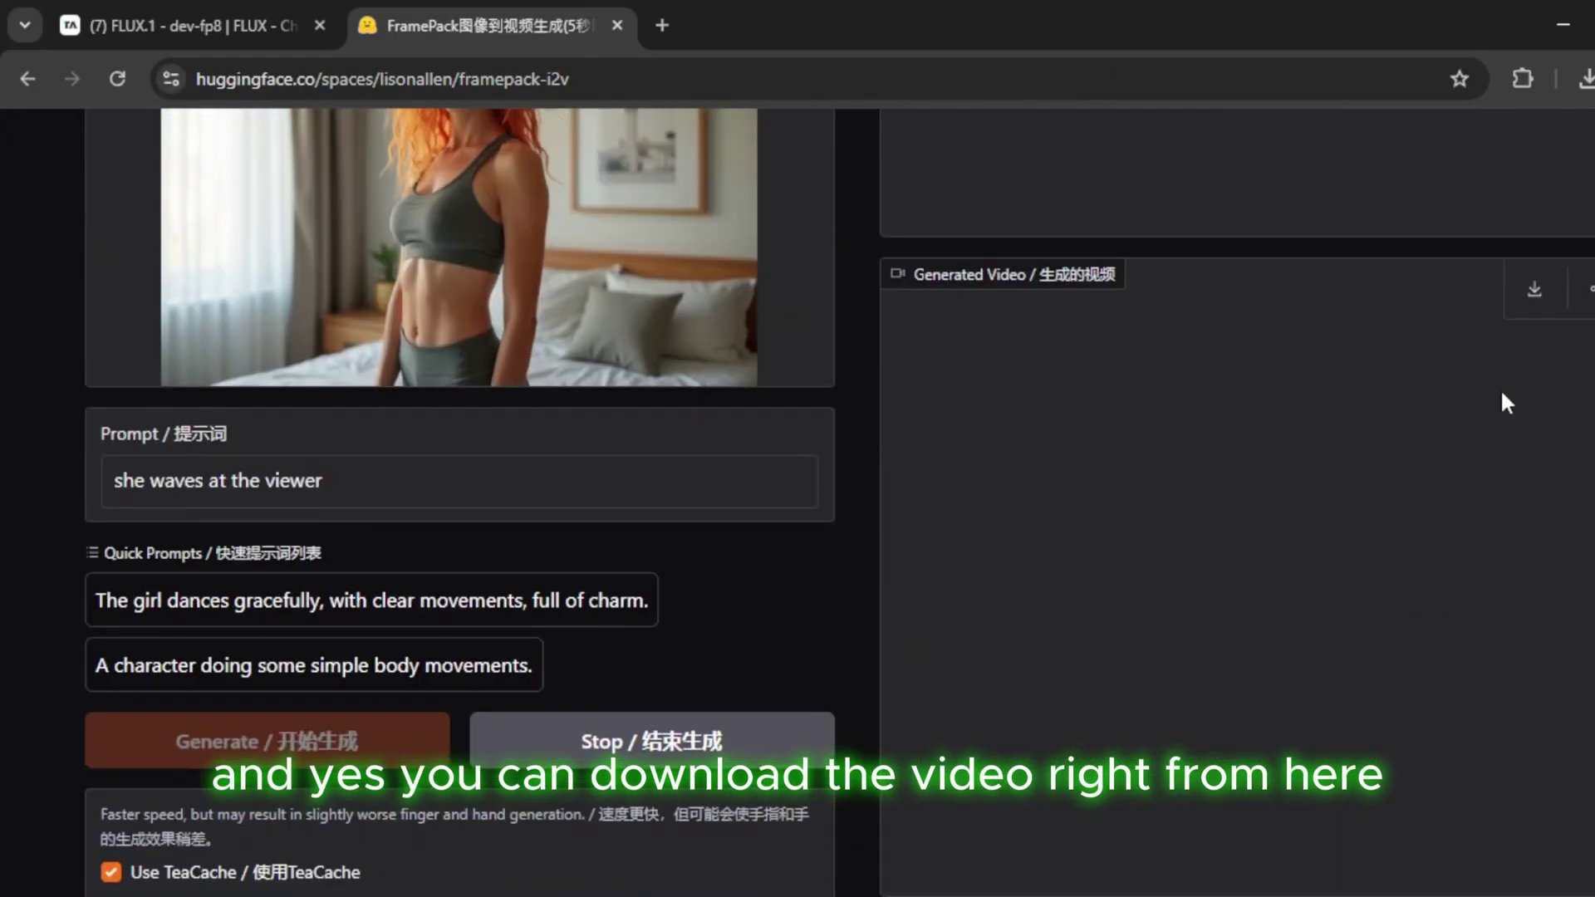
click(1556, 300)
scroll(1231, 377, down, 6)
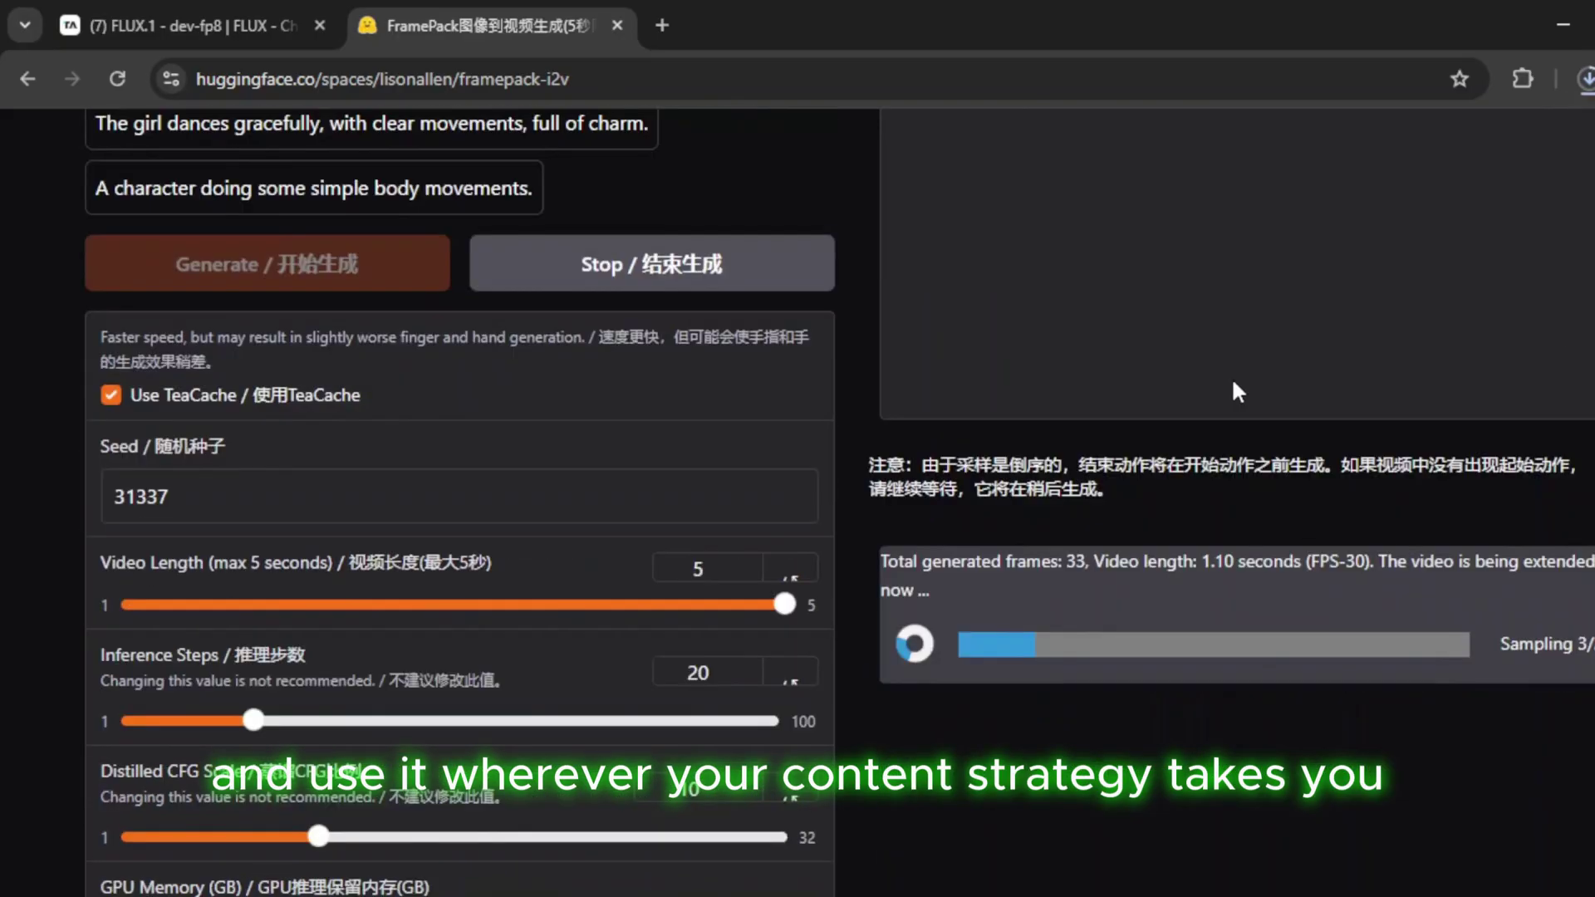
scroll(1234, 385, up, 2)
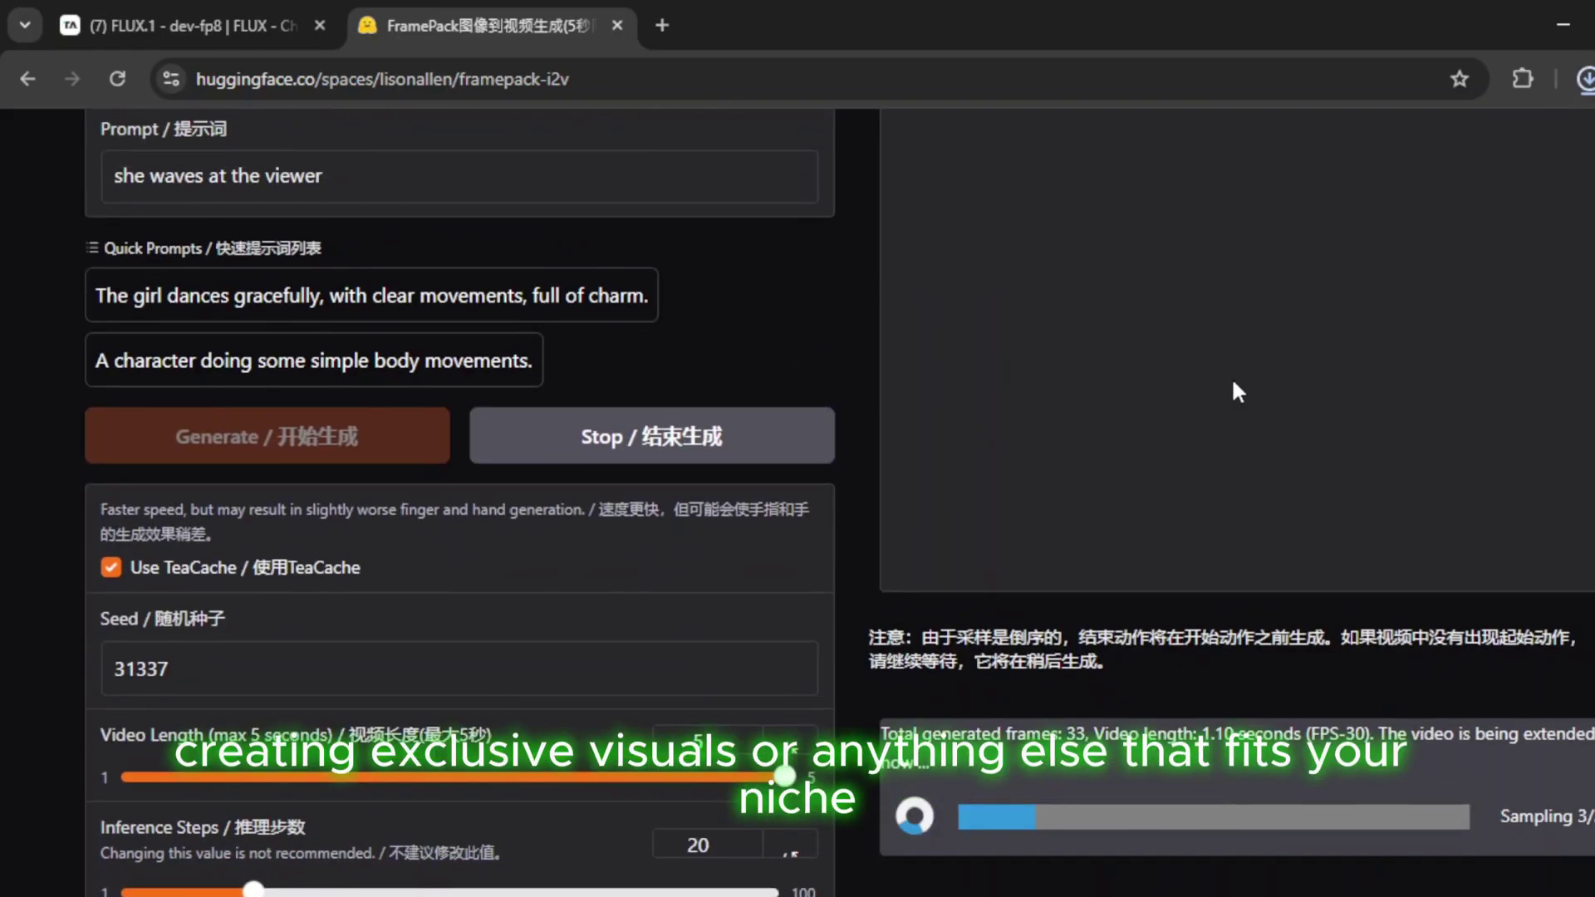
scroll(1233, 384, up, 3)
scroll(1233, 391, up, 5)
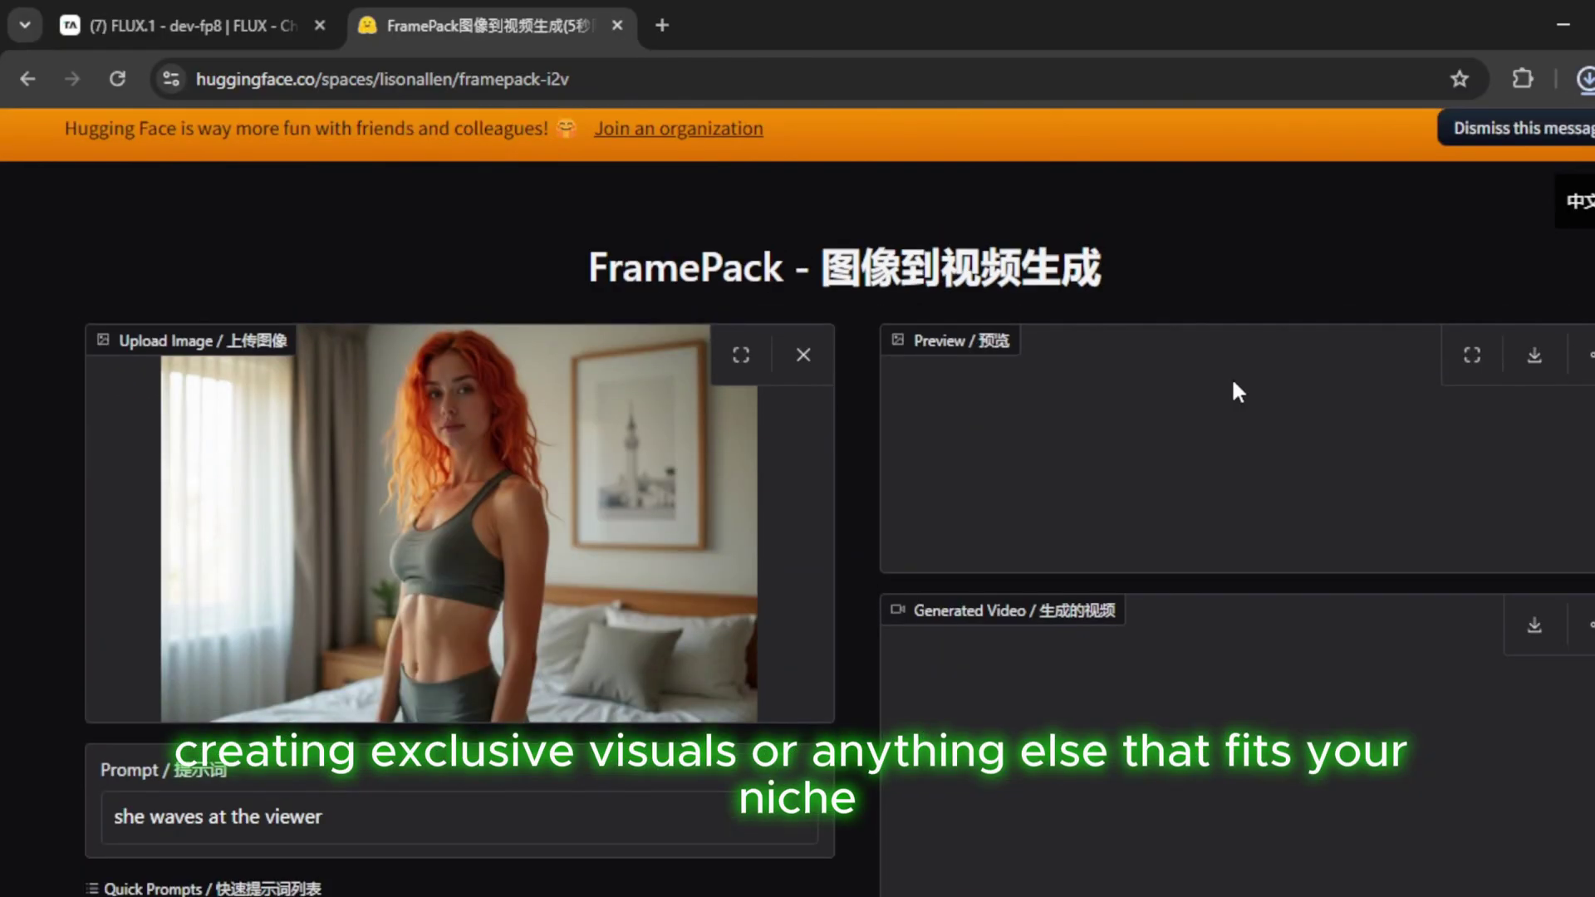
scroll(1238, 390, down, 5)
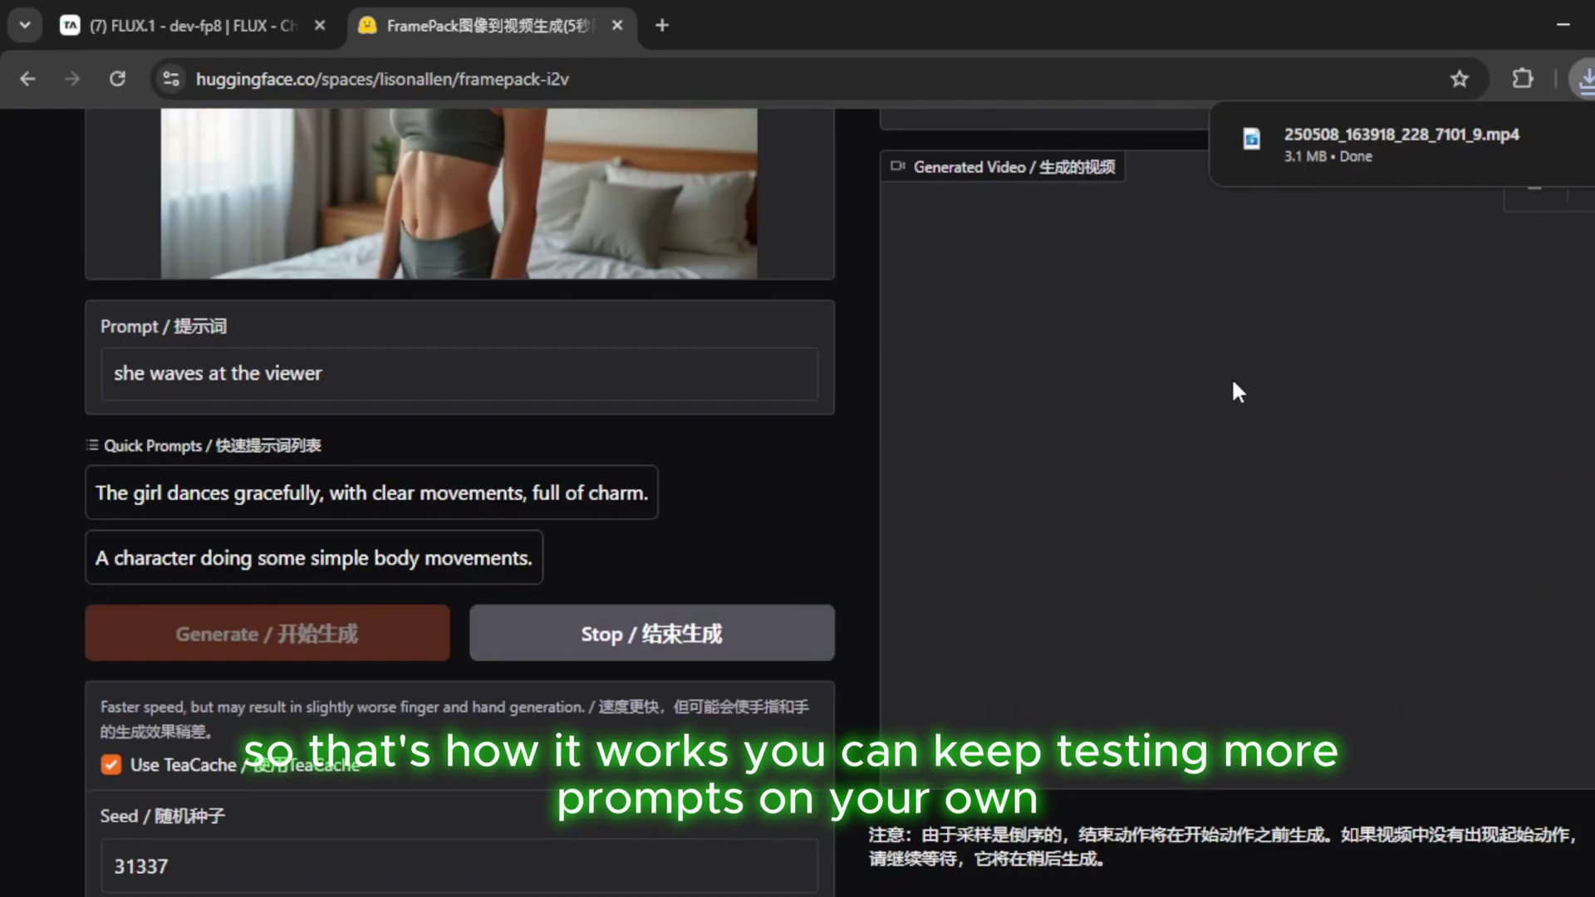
scroll(1231, 390, down, 7)
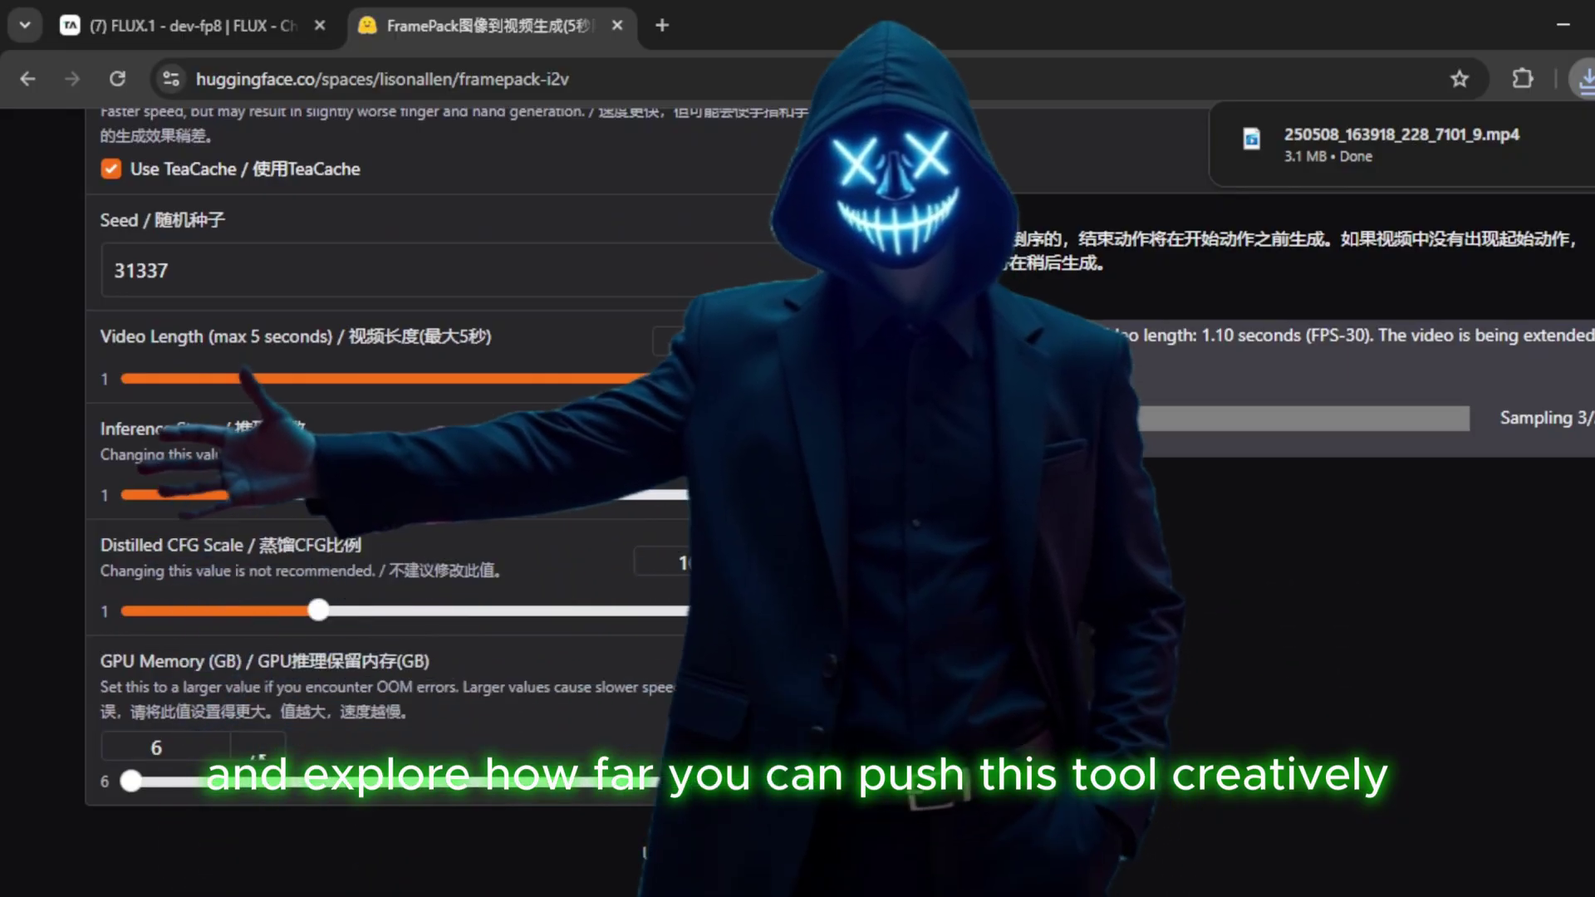
scroll(953, 682, up, 8)
scroll(798, 499, up, 5)
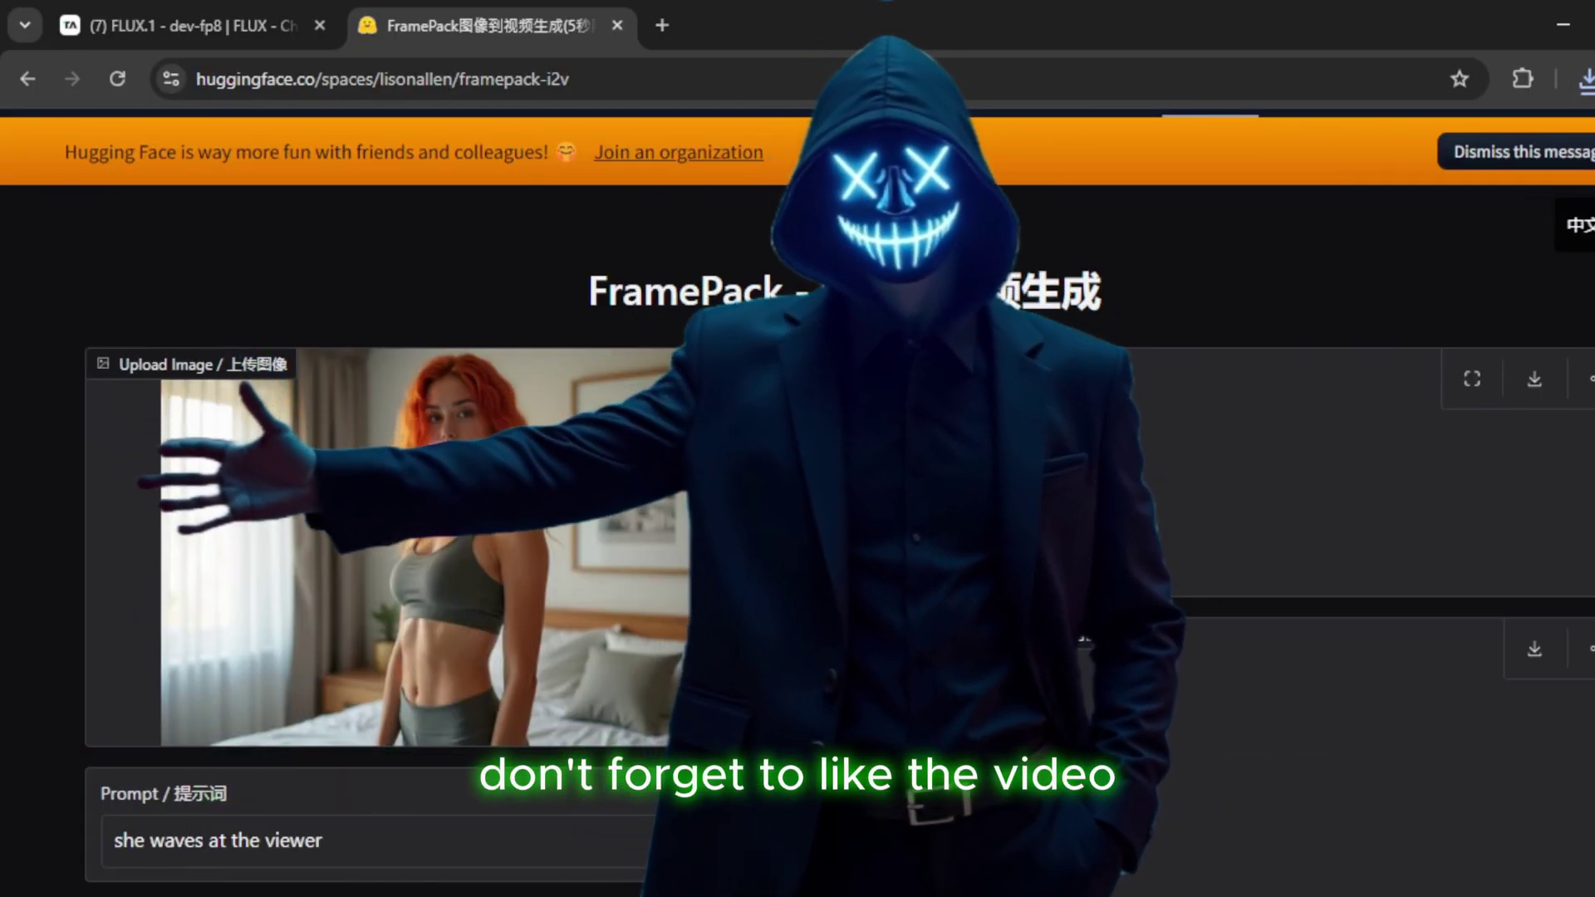
scroll(798, 498, down, 5)
scroll(416, 498, up, 2)
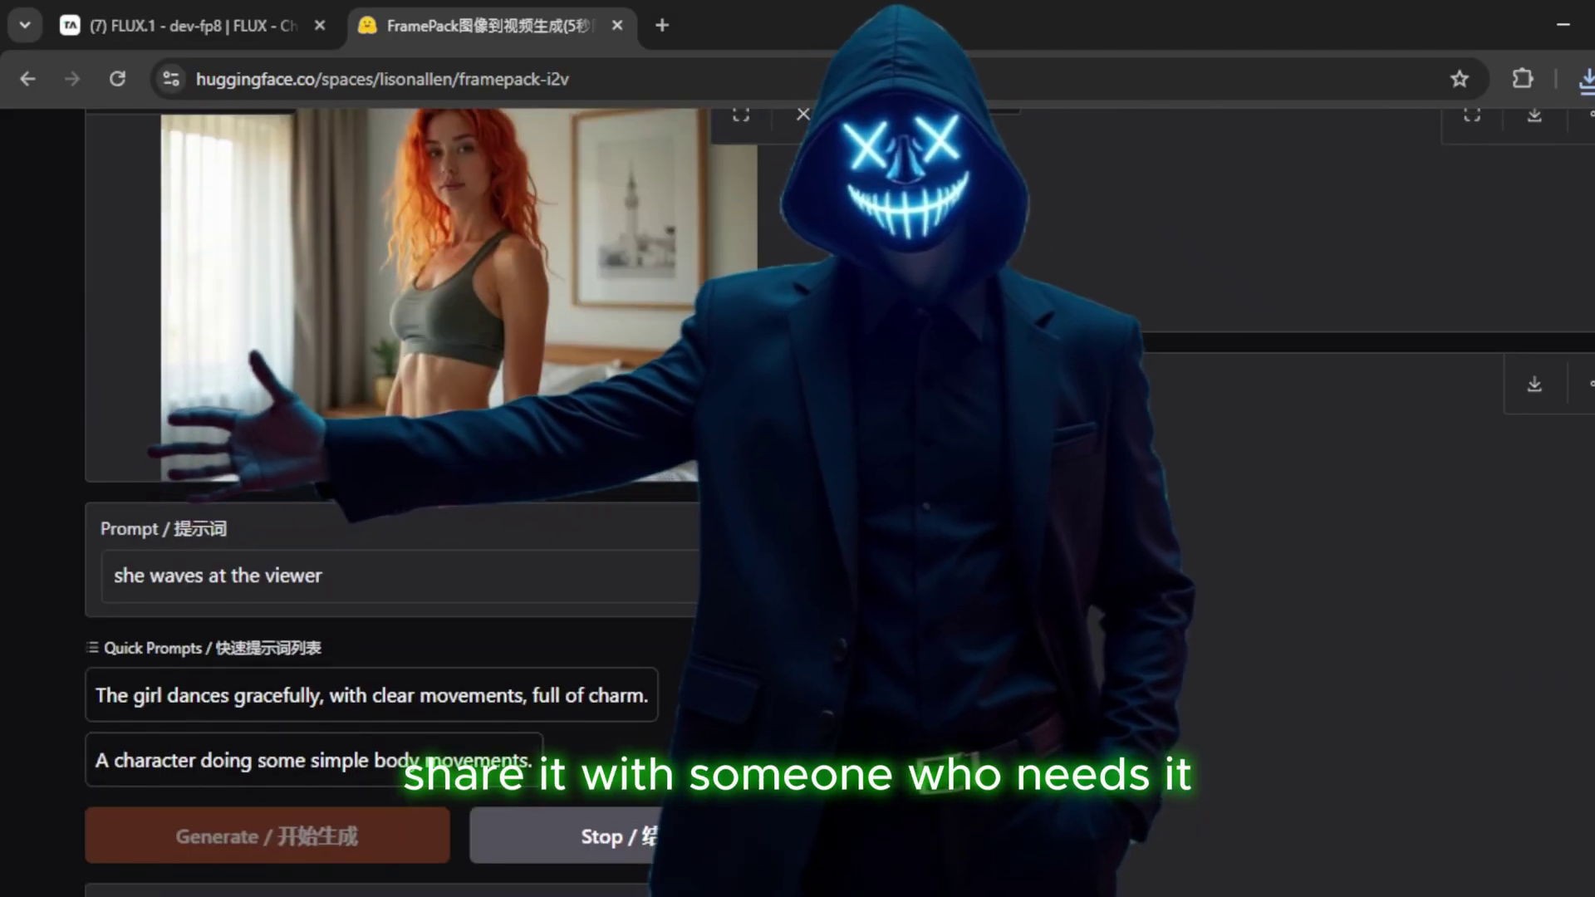